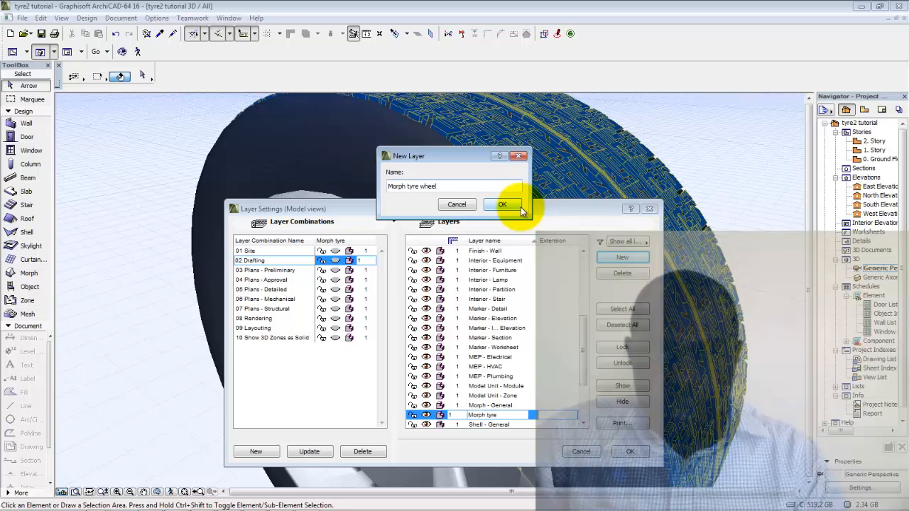
Create two new layers named "Morph tyre wheel" and "Morph tyre tread".
left_click(517, 205)
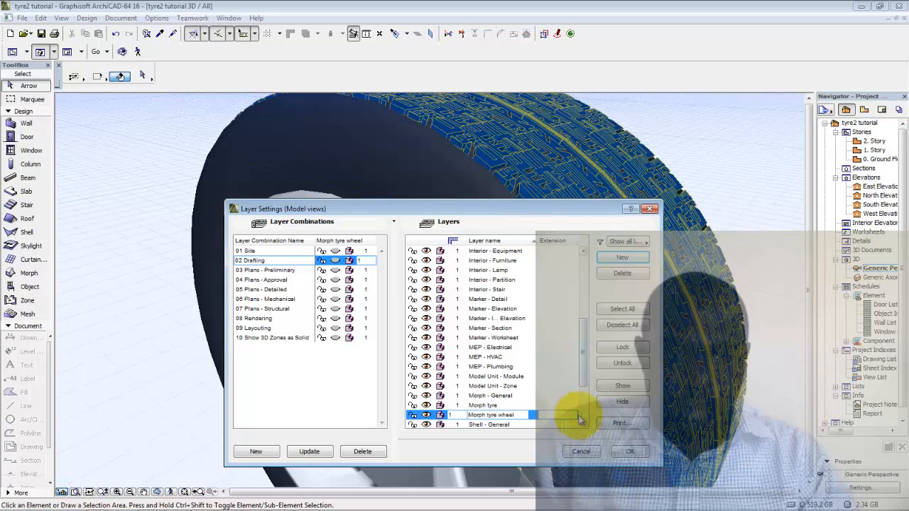
left_click(628, 260)
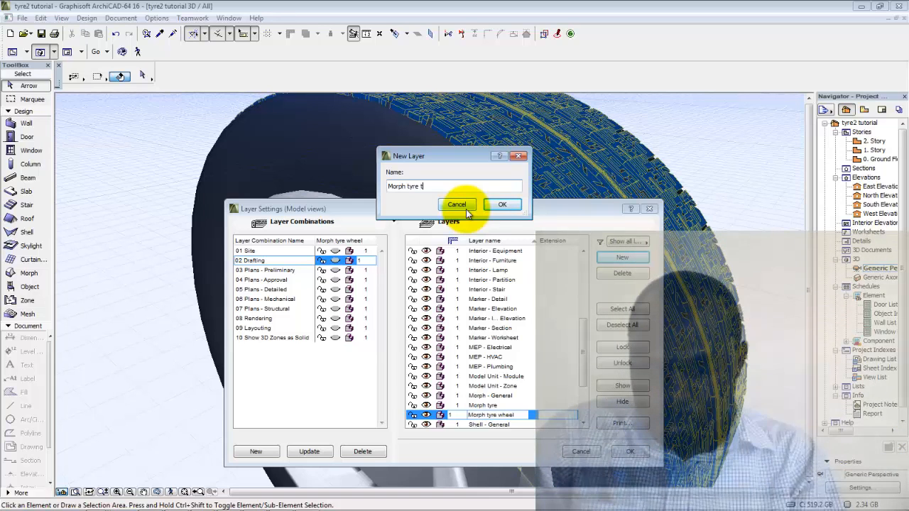
type("d")
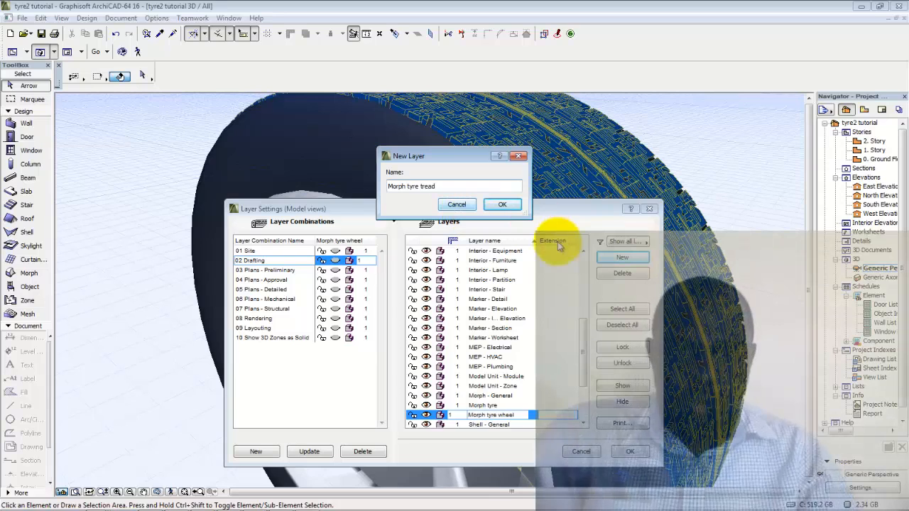
left_click(505, 205)
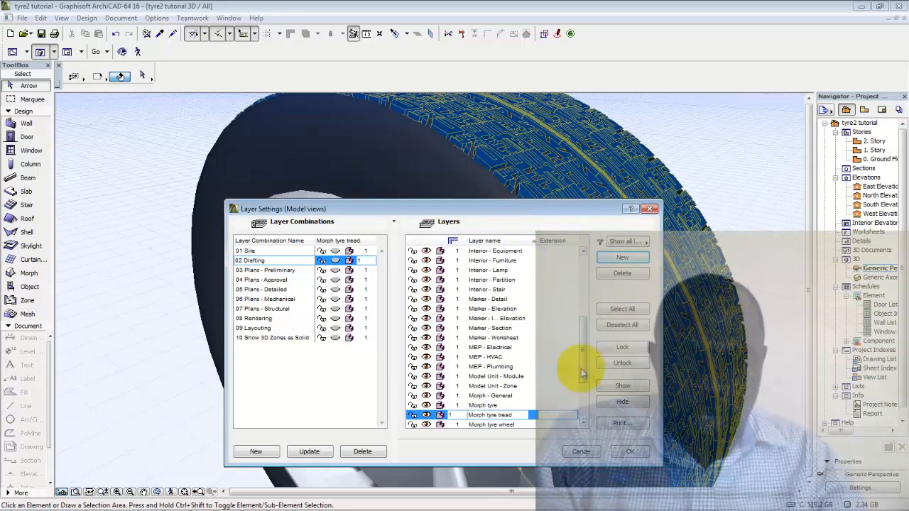
Review the Morph tyre, Morph tyre tread and Morph tyre wheel layers in the layer list and accept the layer settings.
left_click_drag(587, 371, 572, 388)
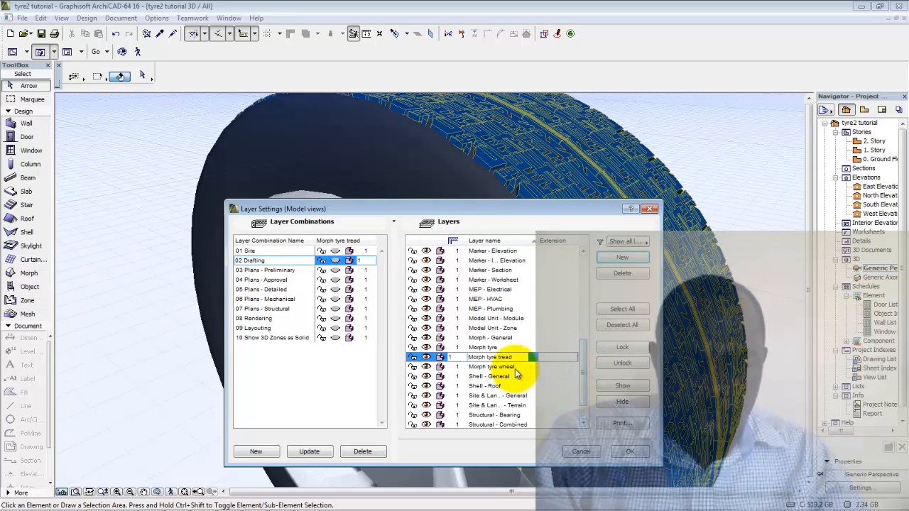
left_click(503, 348)
left_click(503, 355)
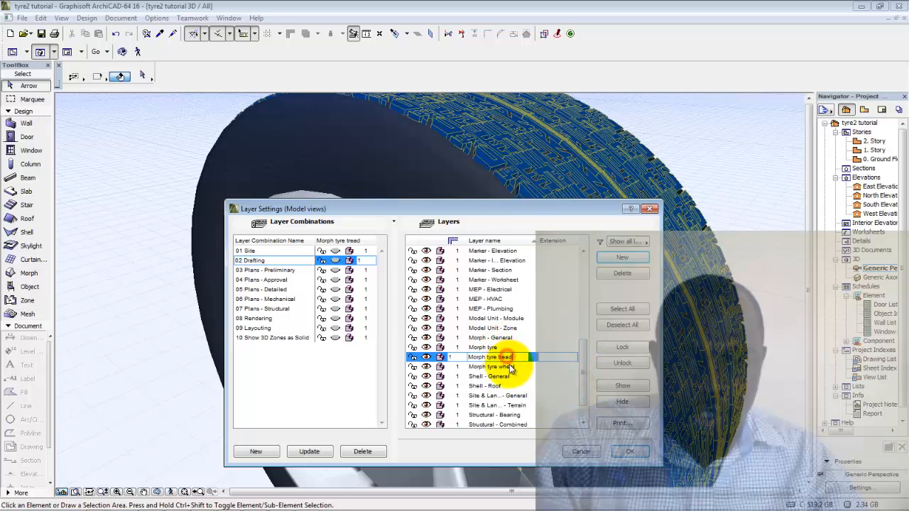
left_click(500, 348)
left_click(505, 357)
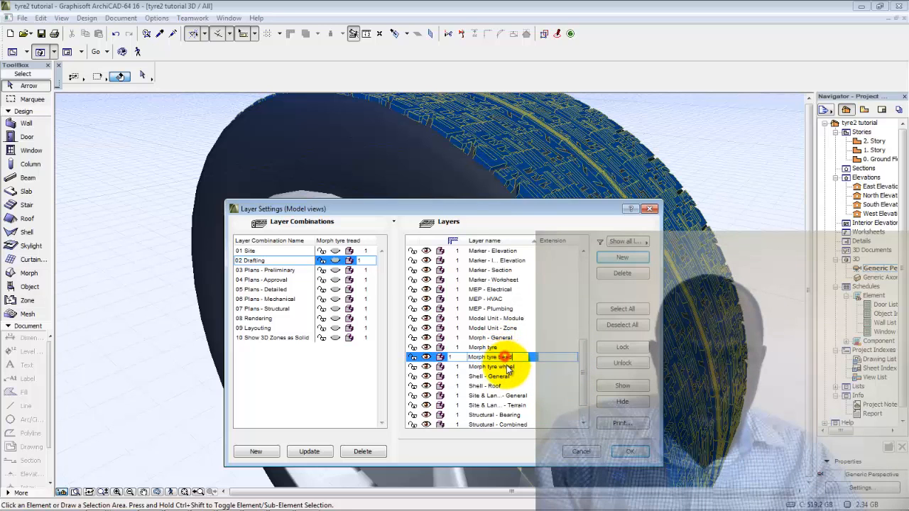
left_click(507, 366)
left_click(499, 348)
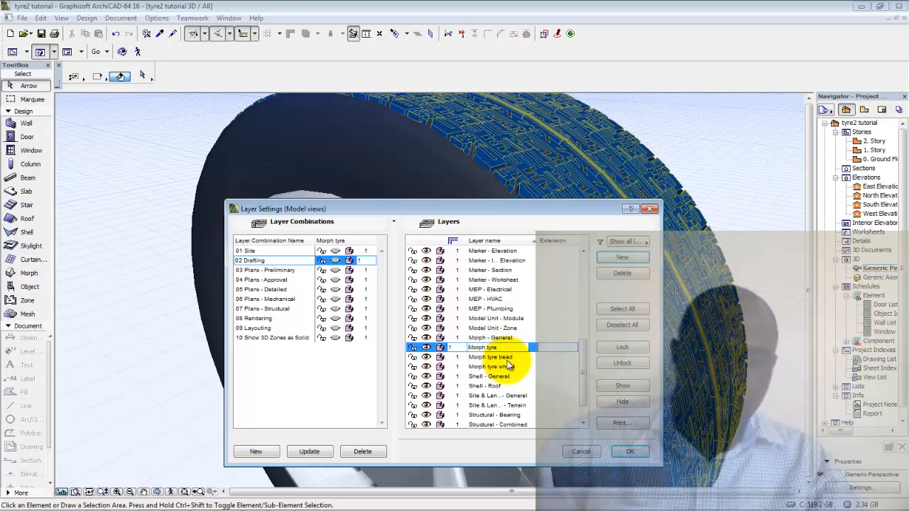
left_click(631, 452)
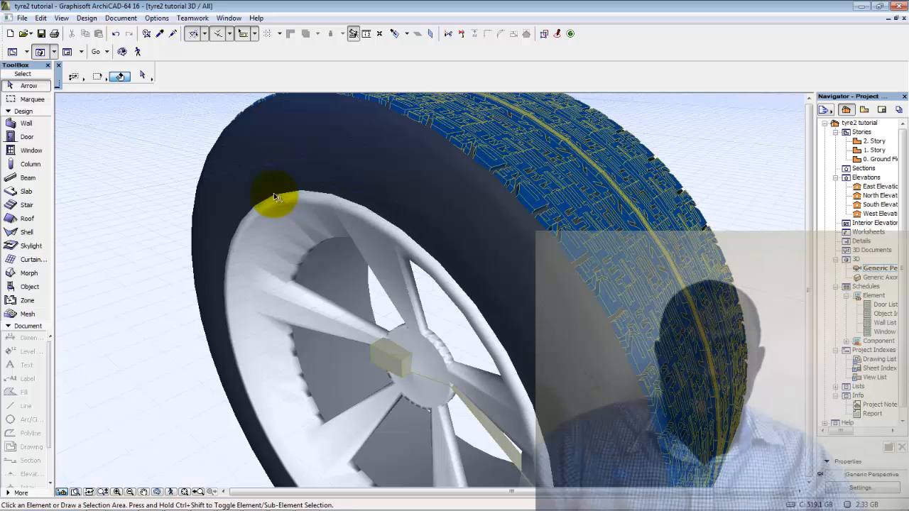
Select all the tread morphs around the tyre and assign them to the "Morph tyre tread" layer.
key("ctrl+a")
left_click(203, 74)
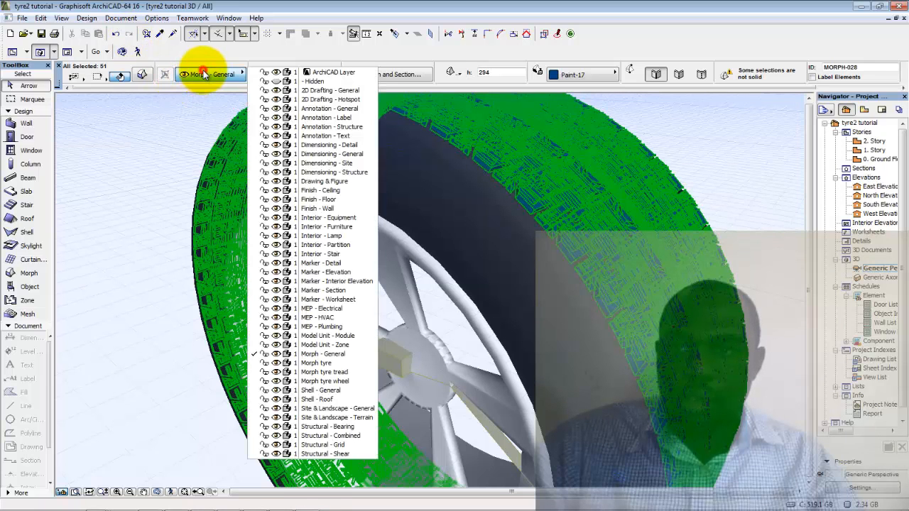
left_click(325, 374)
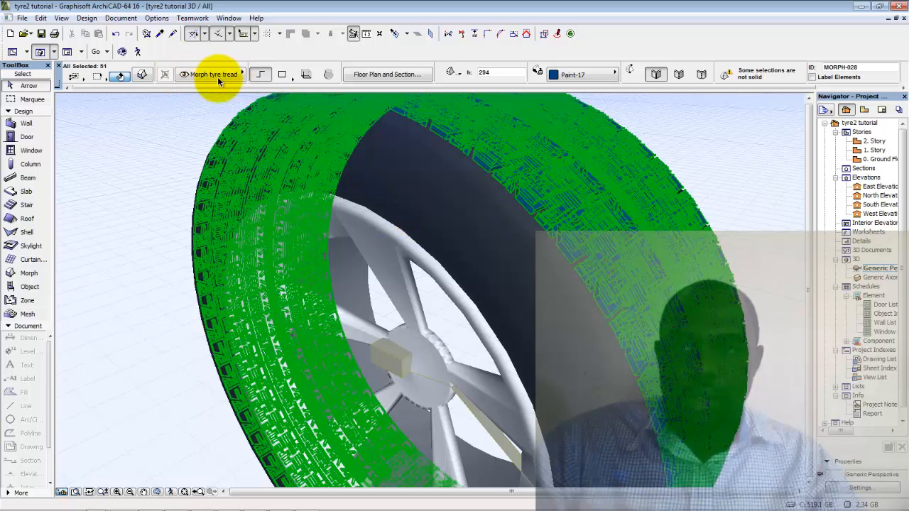
Assign the dark tyre body morph to the "Morph tyre" layer.
left_click(420, 192)
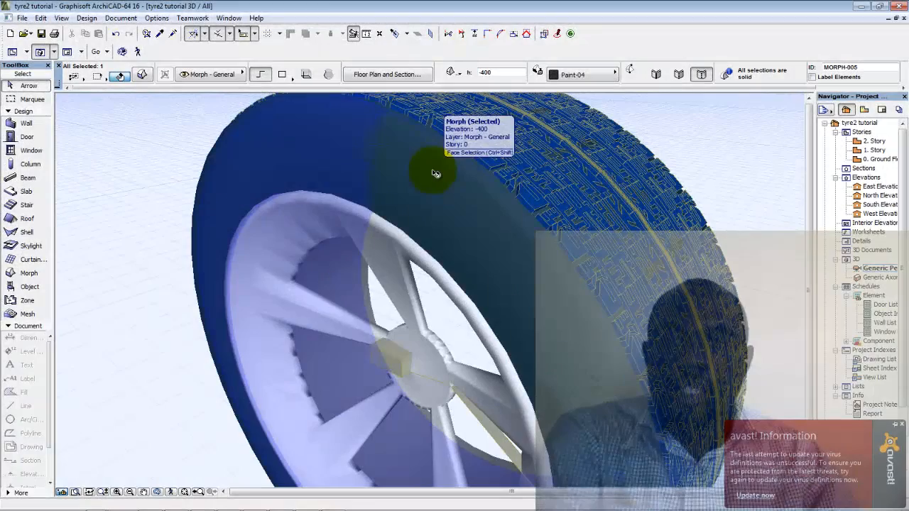
left_click(218, 77)
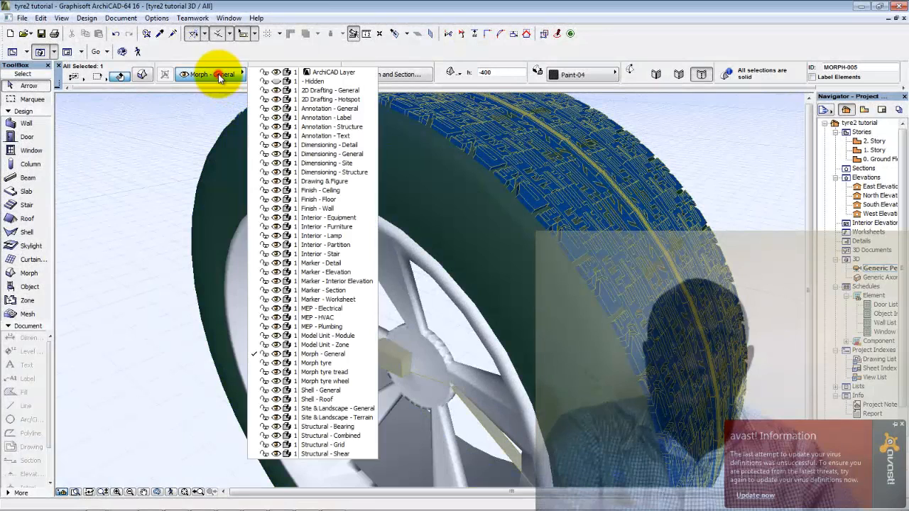
left_click(305, 364)
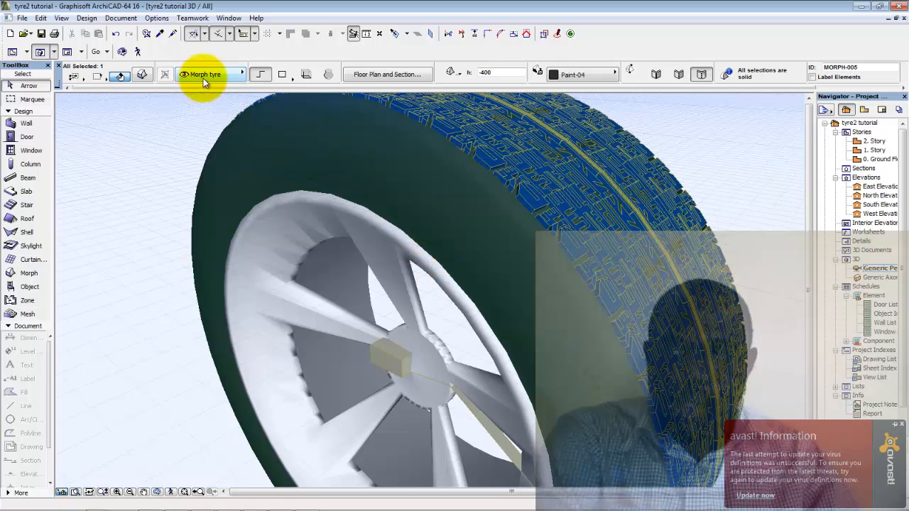
Assign the chrome wheel rim morph to the "Morph tyre wheel" layer and clear the selection.
left_click(360, 230)
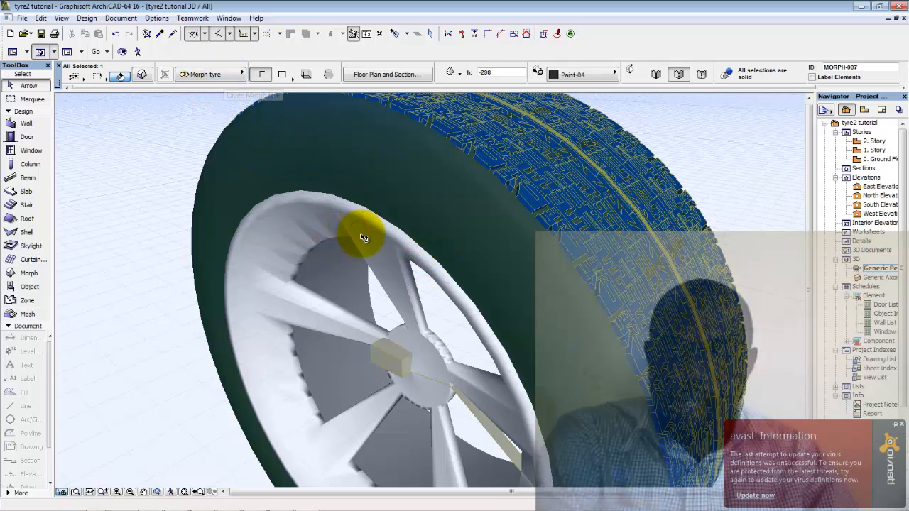
left_click(229, 74)
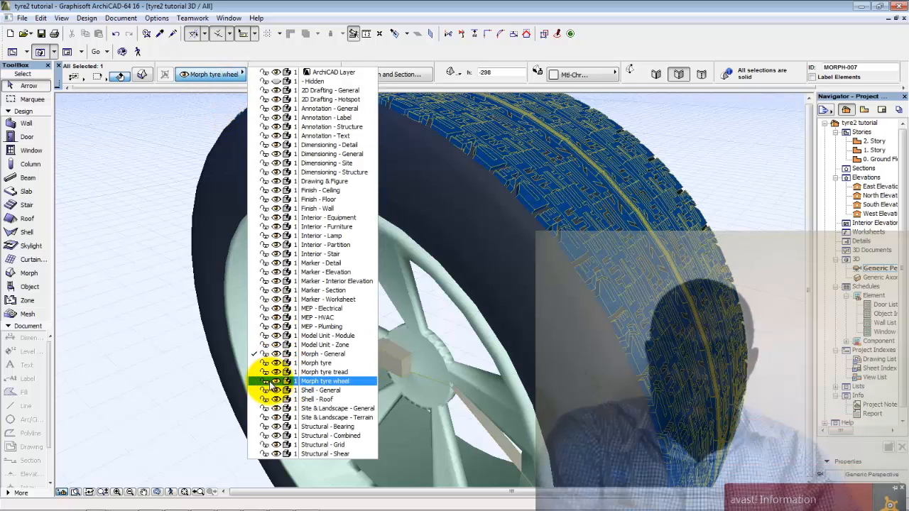
left_click(318, 383)
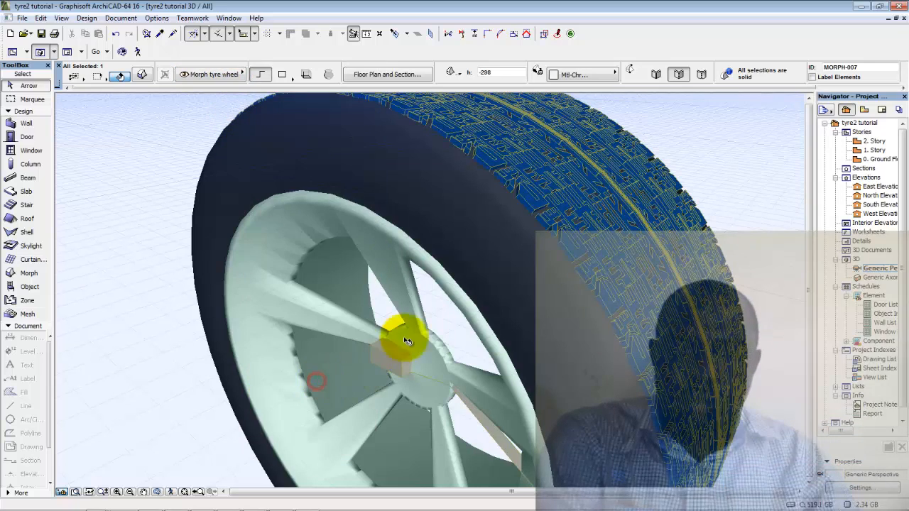
left_click(716, 165)
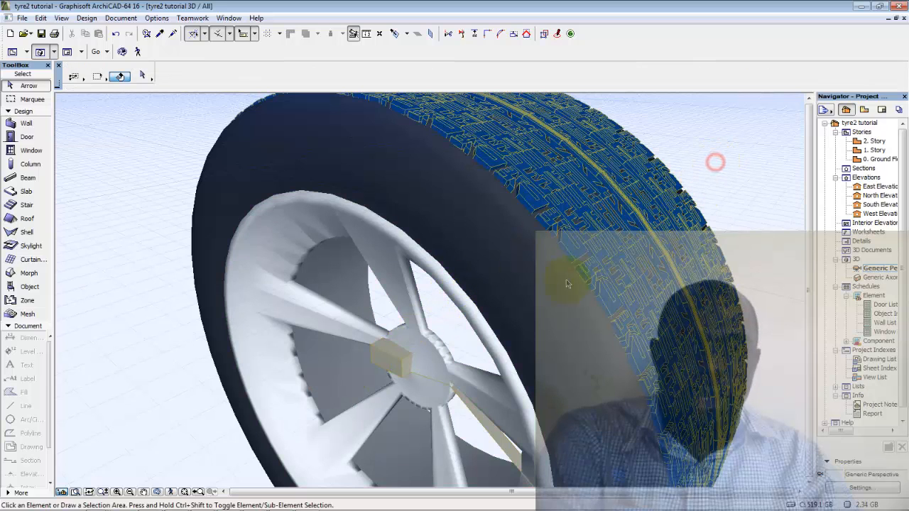
Select the small box morph at the wheel hub and examine it up close in the 3D view.
scroll(527, 278, "down", 1)
middle_click_drag(508, 280, 509, 249)
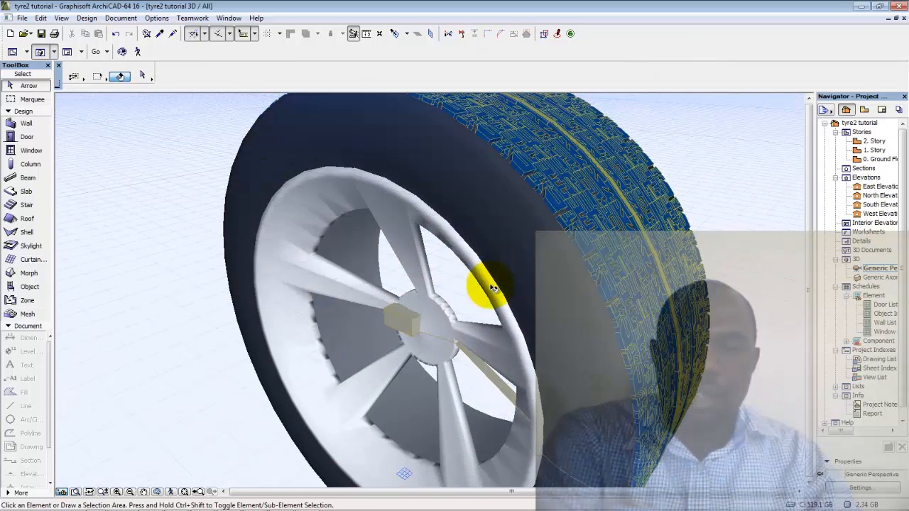
scroll(491, 288, "down", 2)
left_click(426, 320)
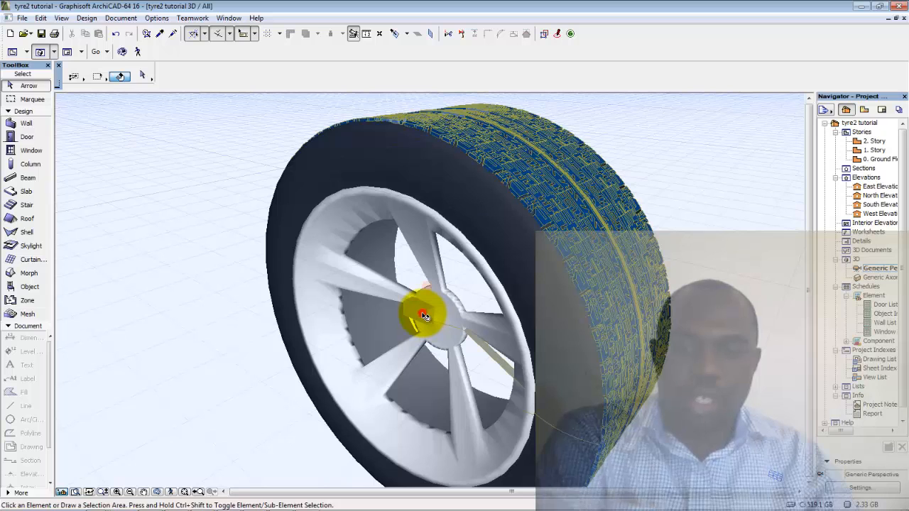
left_click(429, 319)
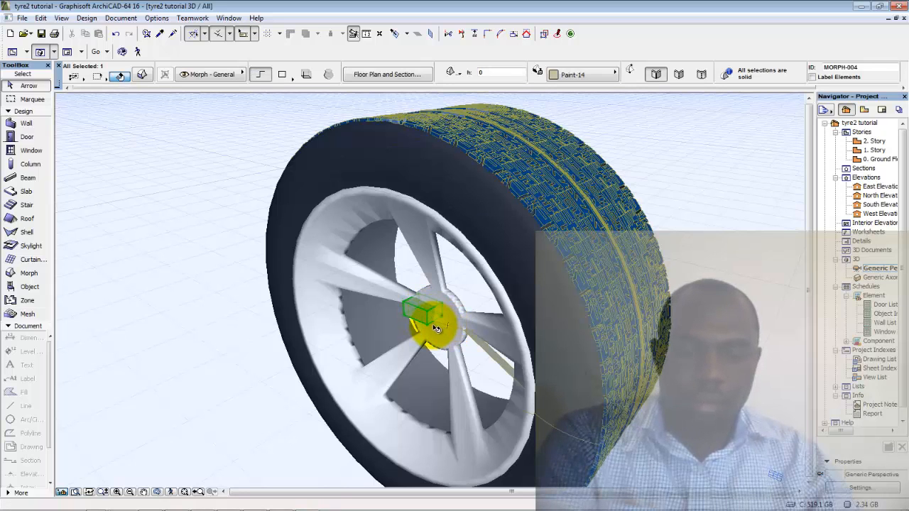
scroll(429, 318, "up", 3)
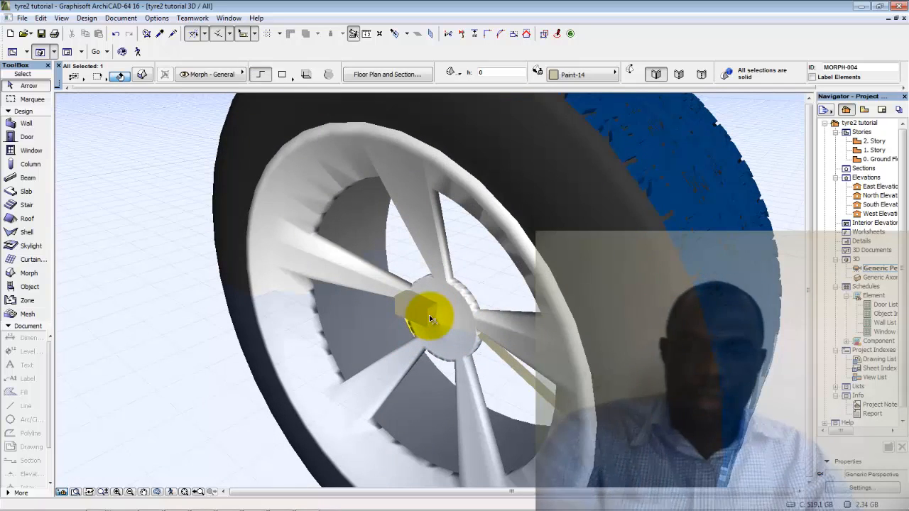
scroll(455, 310, "up", 1)
mouse_move(456, 311)
middle_mouse_down("shift")
mouse_move(495, 289)
mouse_move(444, 308)
mouse_move(463, 300)
middle_mouse_up("shift")
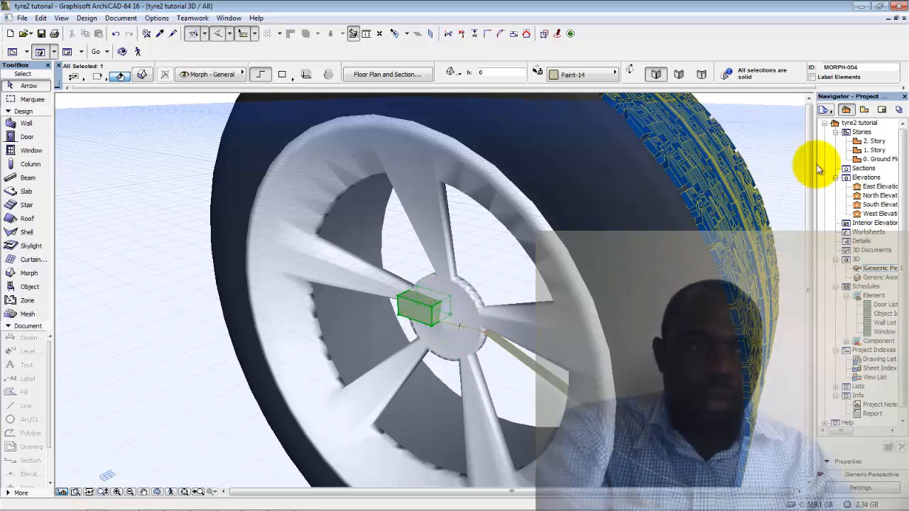
Open the north elevation and the east elevation, and inspect the wheel hub in the east one.
double_click(877, 198)
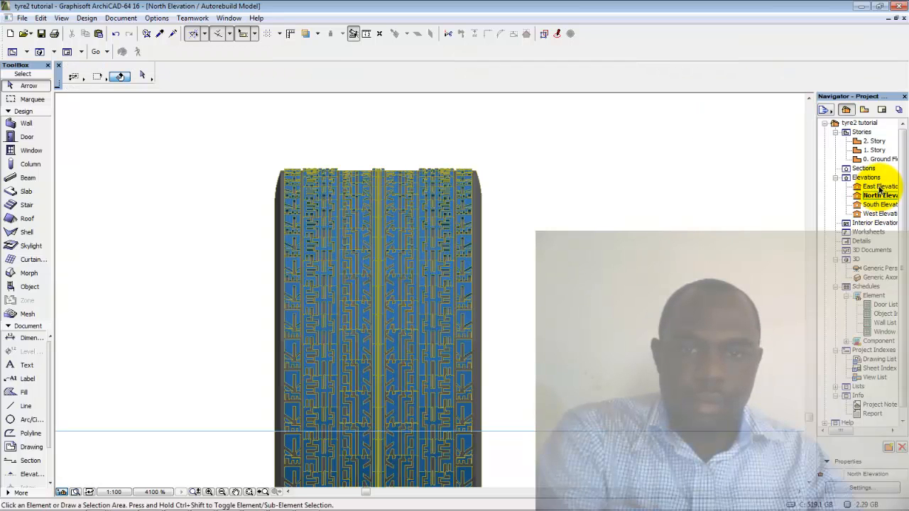
left_click(881, 189)
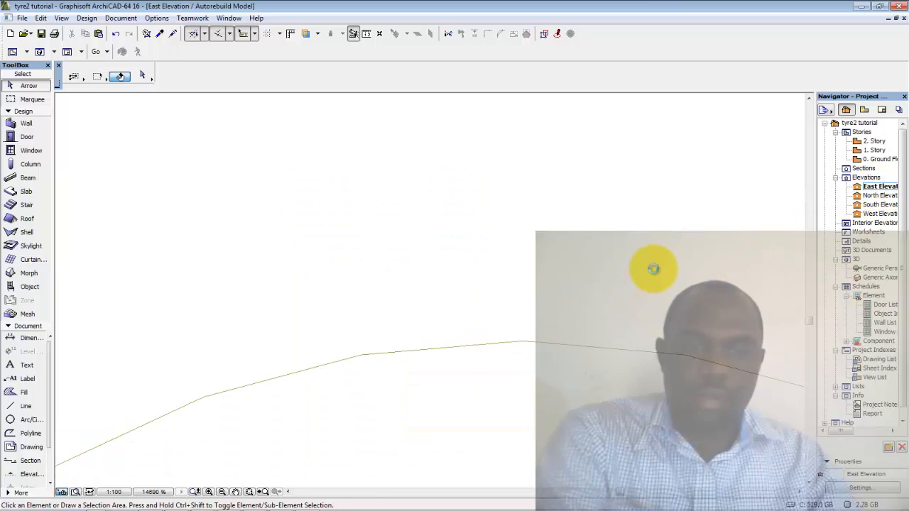
scroll(639, 256, "down", 3)
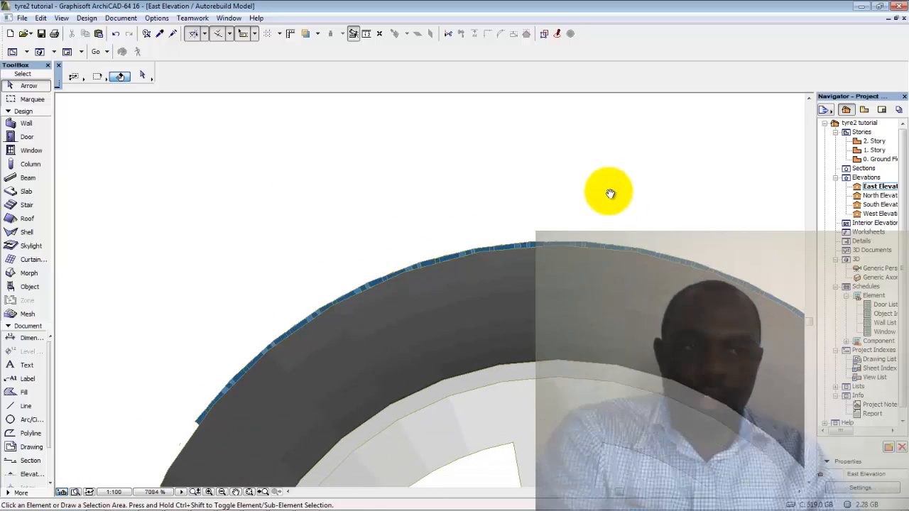
scroll(582, 238, "down", 2)
scroll(529, 280, "up", 4)
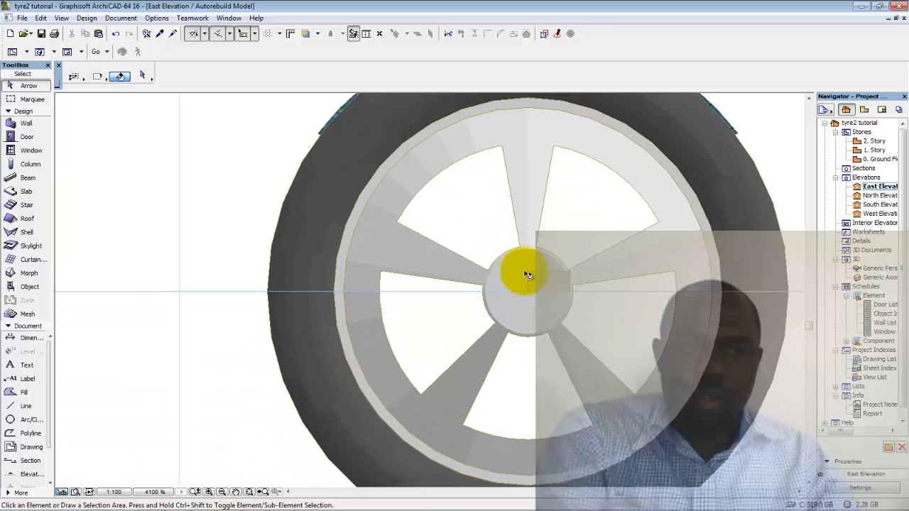
scroll(538, 300, "up", 2)
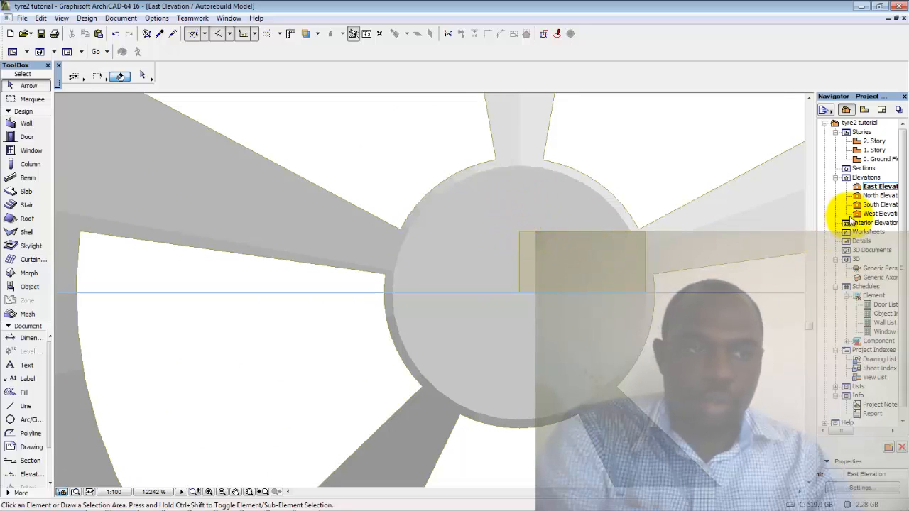
In the west elevation, draw a circular morph with a radius of 6 on the wheel hub, in line with a spoke.
double_click(874, 214)
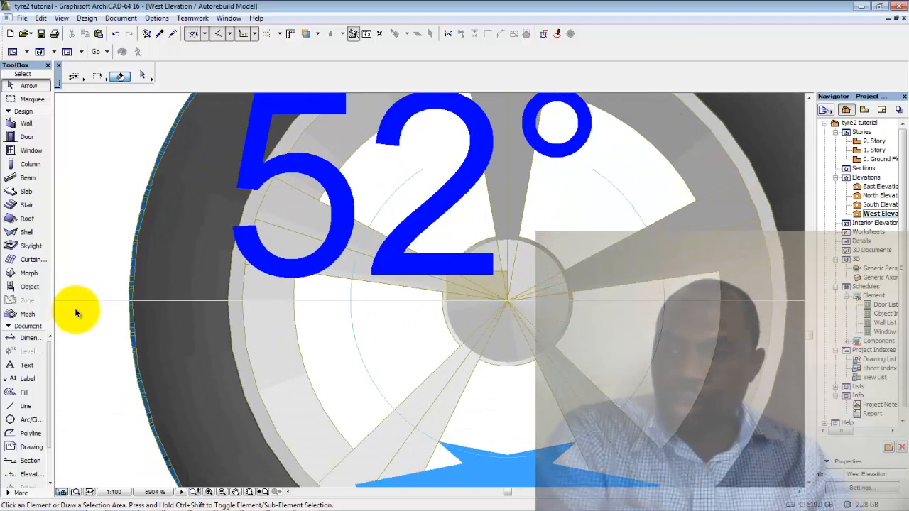
left_click(27, 273)
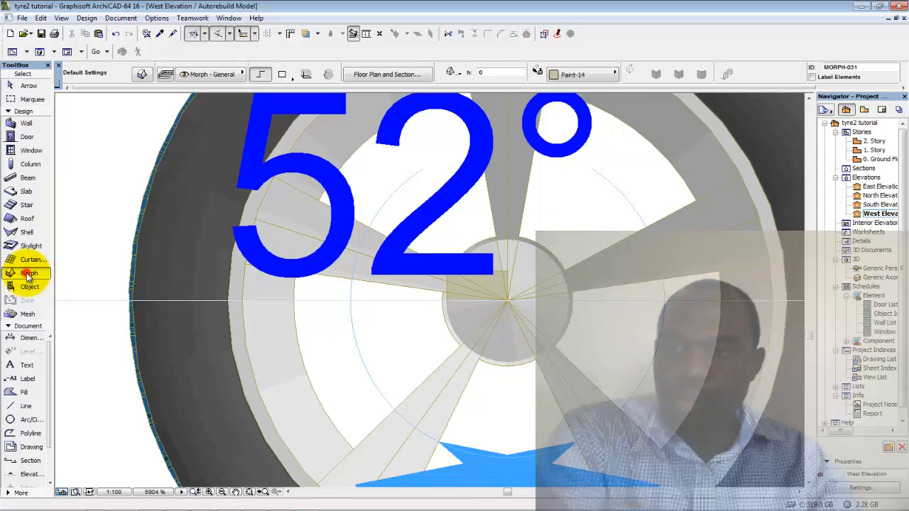
left_click(291, 75)
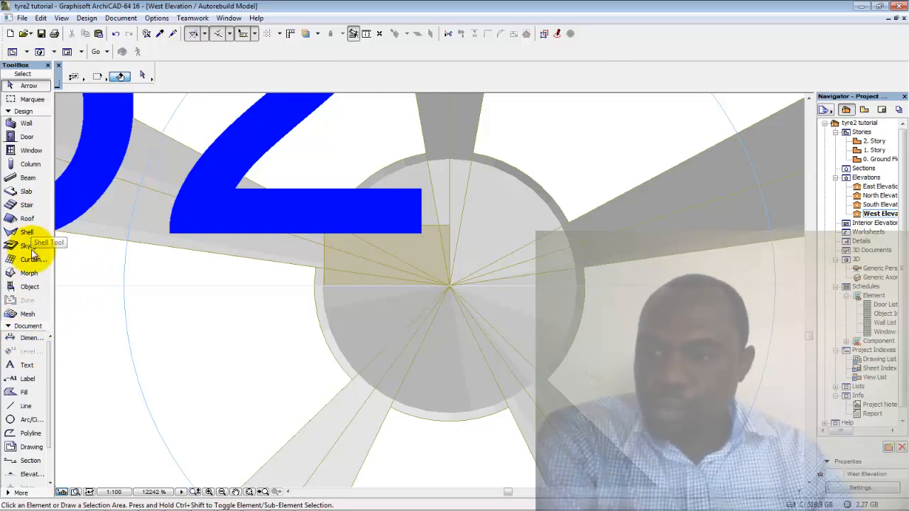
left_click(28, 273)
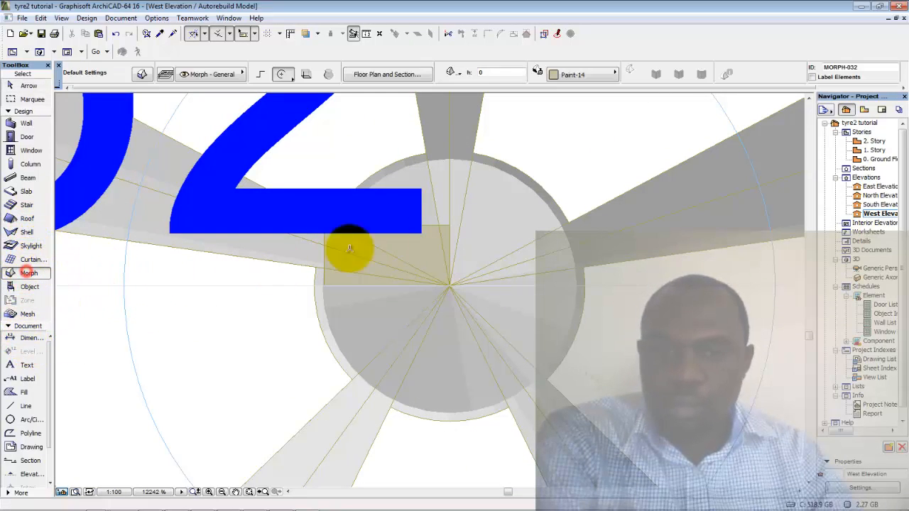
left_click(531, 259)
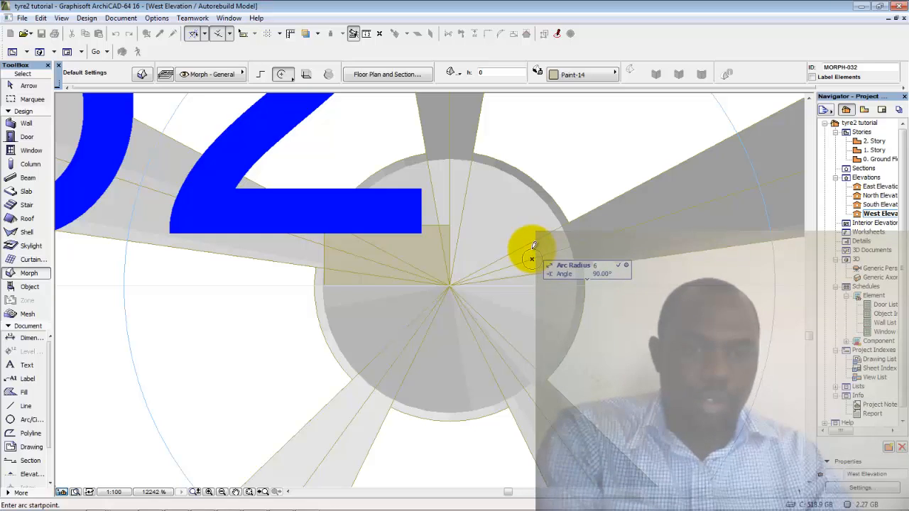
key("Return")
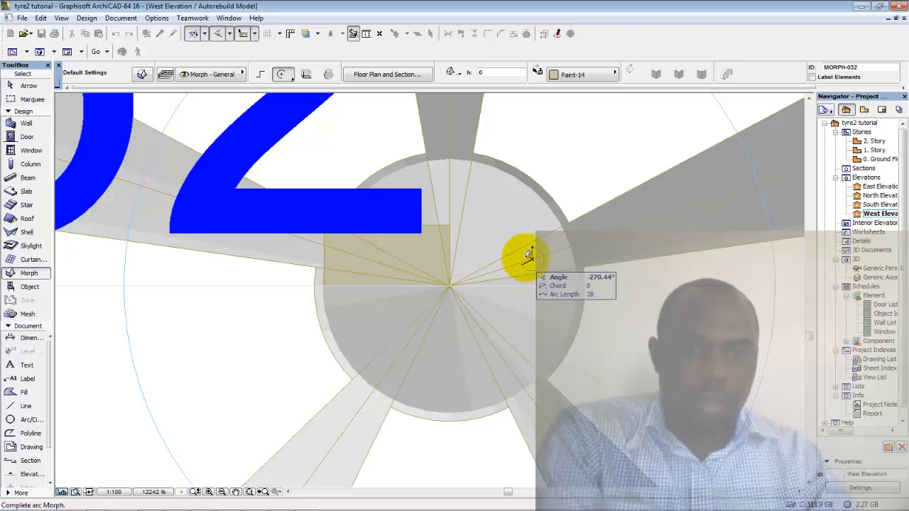
left_click(532, 257)
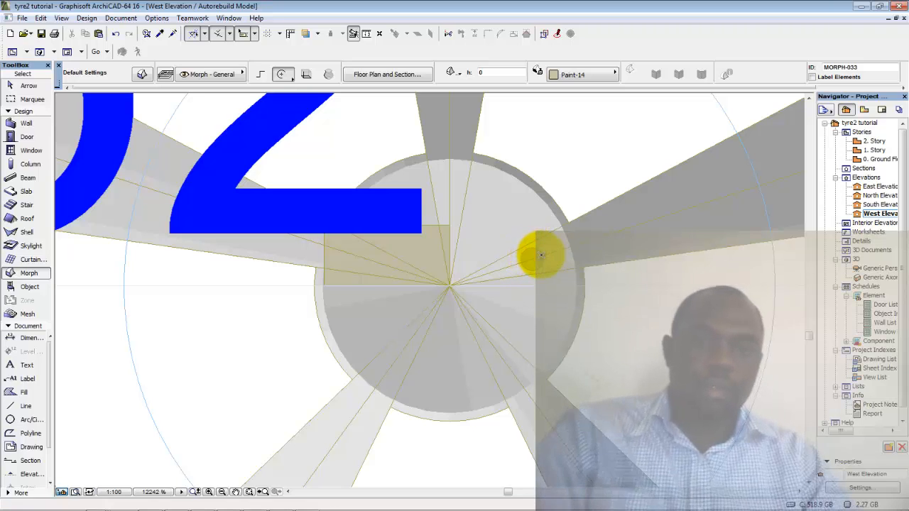
On the ground floor plan, select the circular morph lying away from the model and move it close beside the tyre.
double_click(871, 159)
scroll(706, 199, "down", 5)
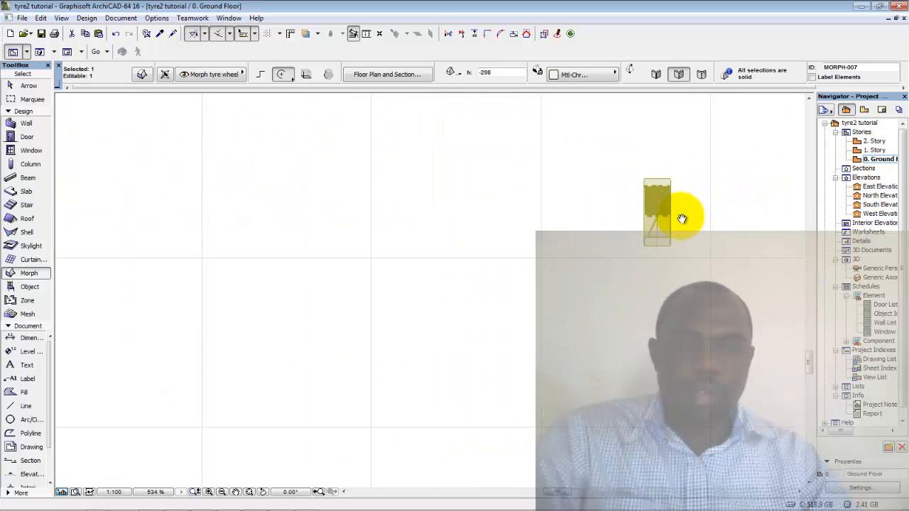
middle_click_drag(682, 219, 625, 225)
scroll(618, 224, "down", 3)
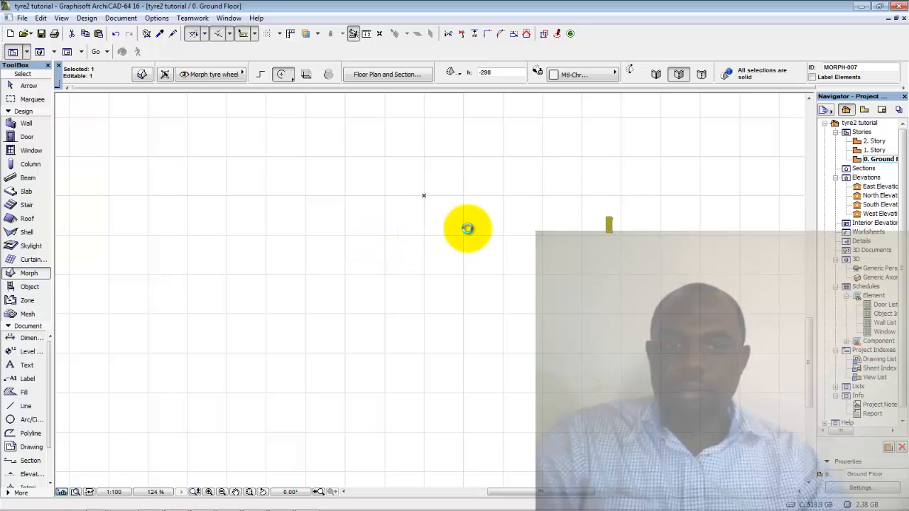
key("Escape")
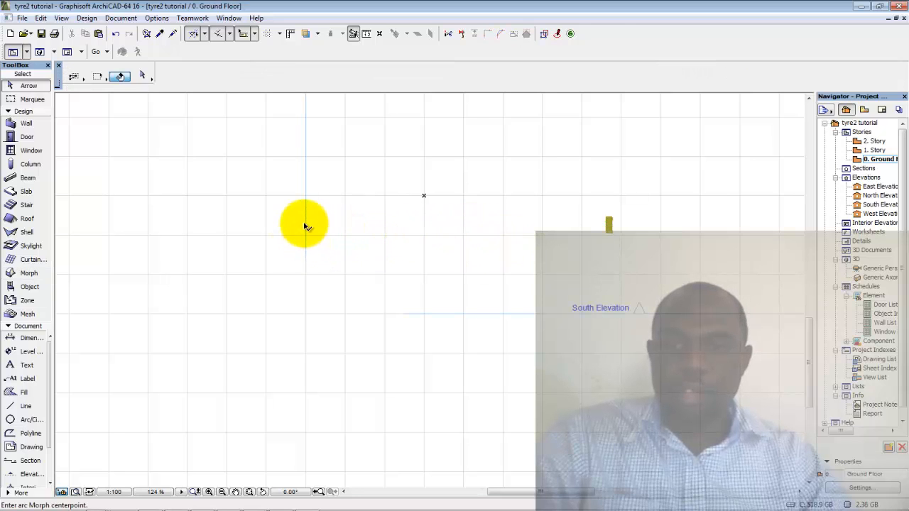
left_click(301, 218, "shift")
left_click(327, 246, "shift")
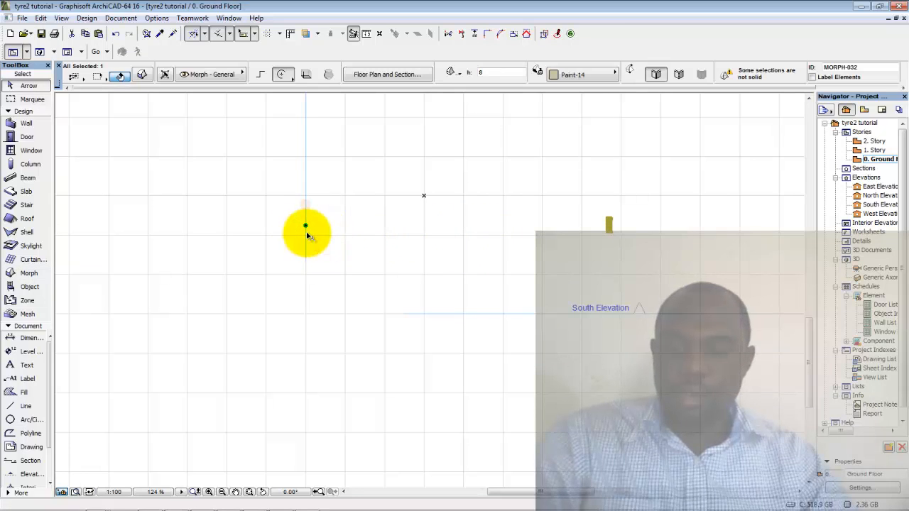
left_click(306, 226)
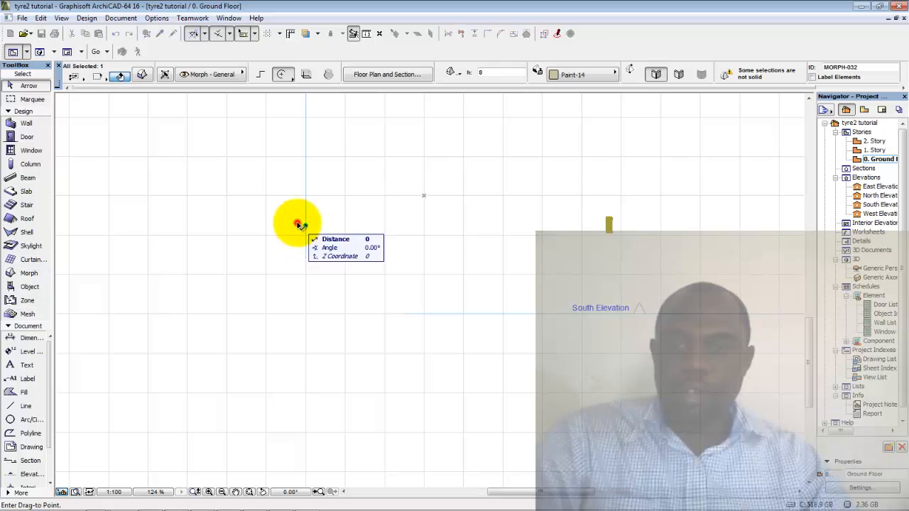
left_click(592, 217)
scroll(599, 219, "up", 5)
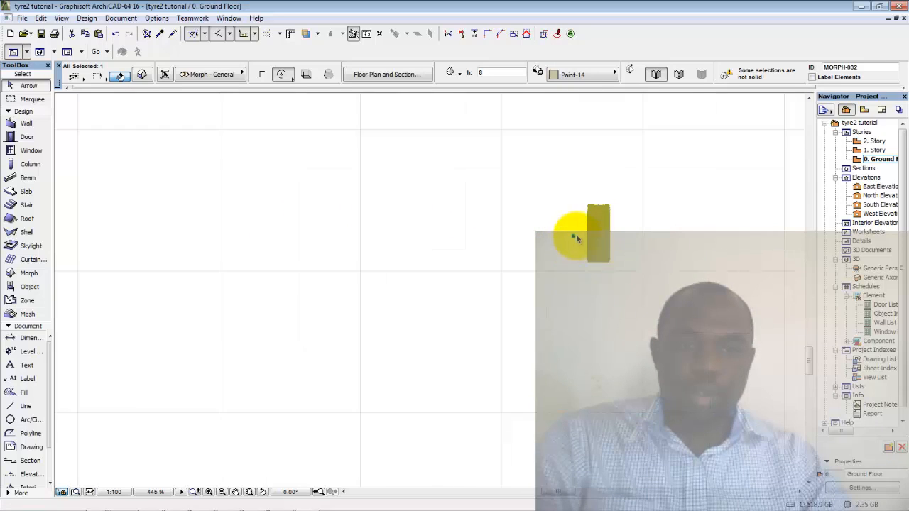
scroll(579, 234, "up", 10)
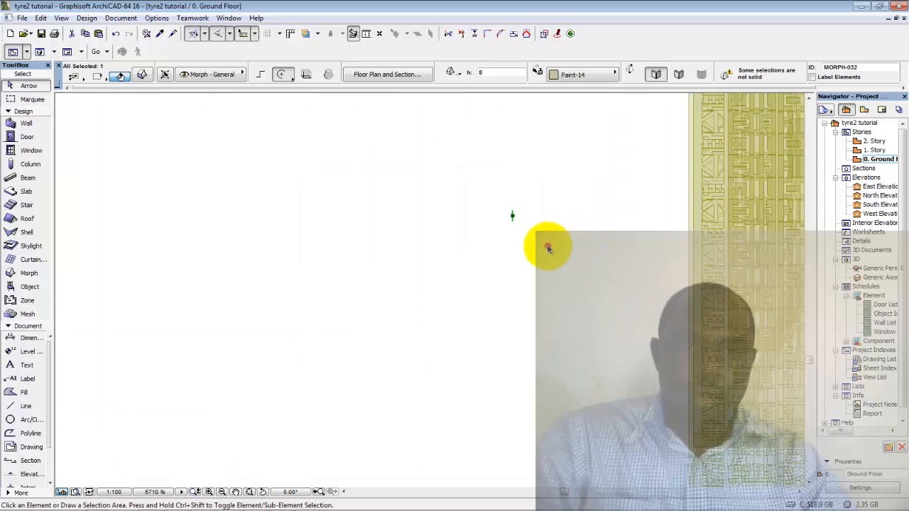
left_click(548, 248)
In the west elevation, delete the leftover circular fill on the wheel hub beside the upper spoke.
double_click(881, 213)
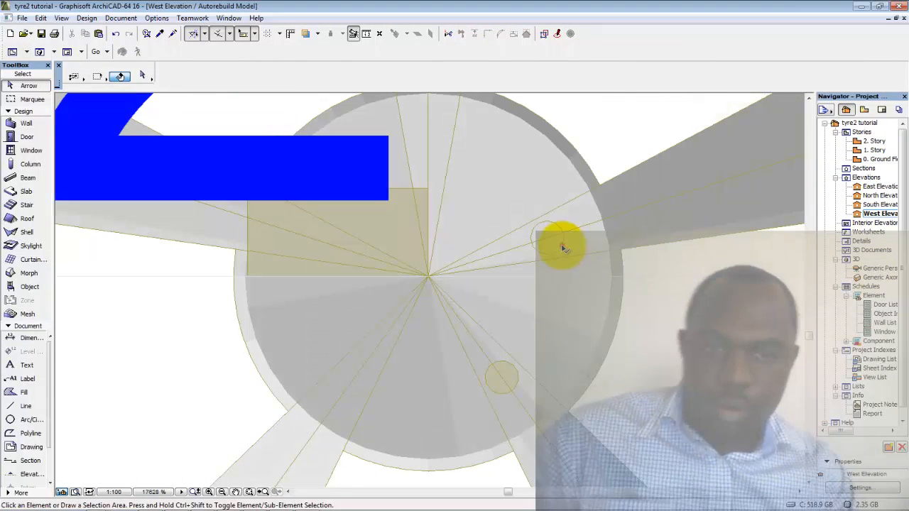
left_click(561, 246)
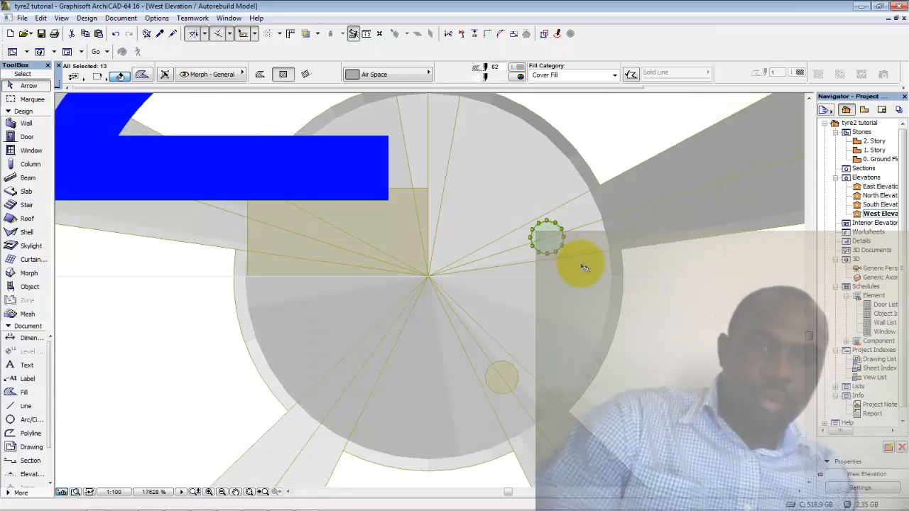
key("Delete")
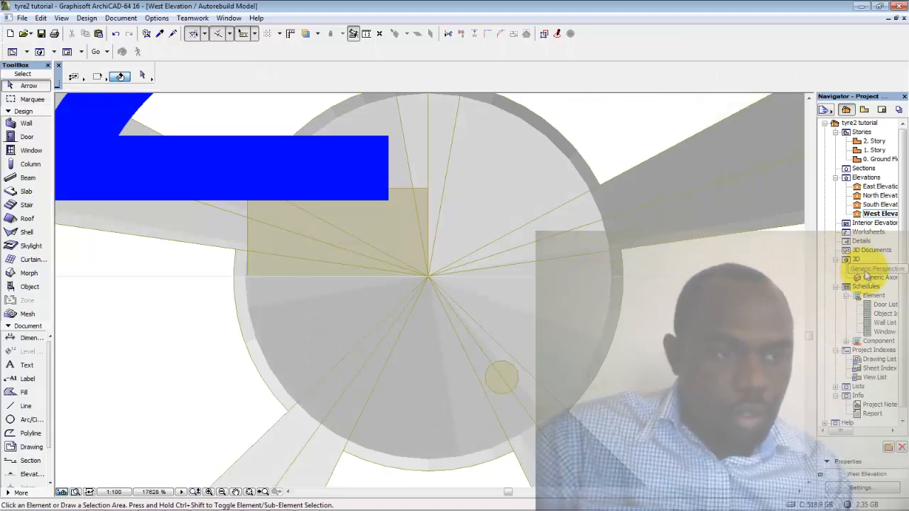
Check the circular morph's position in the 3D view and move it closer to the wheel on the ground floor plan.
double_click(868, 279)
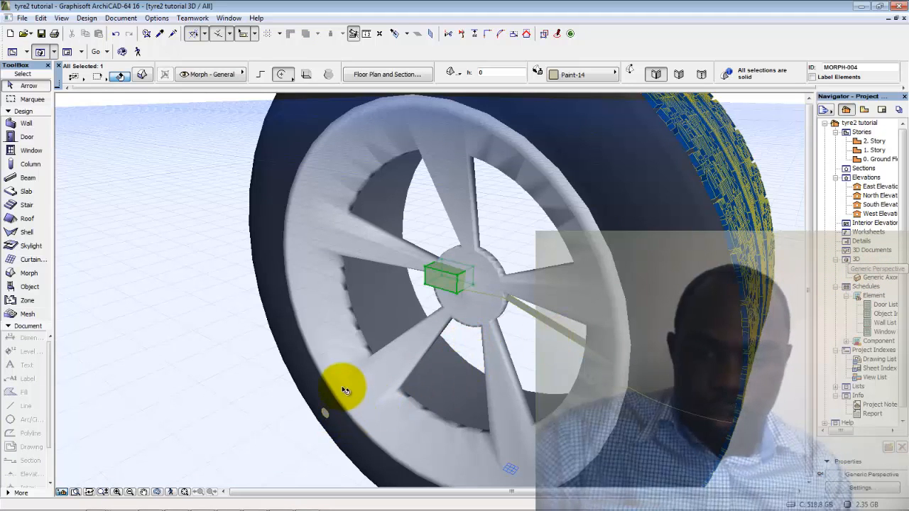
middle_click_drag(345, 388, 327, 386)
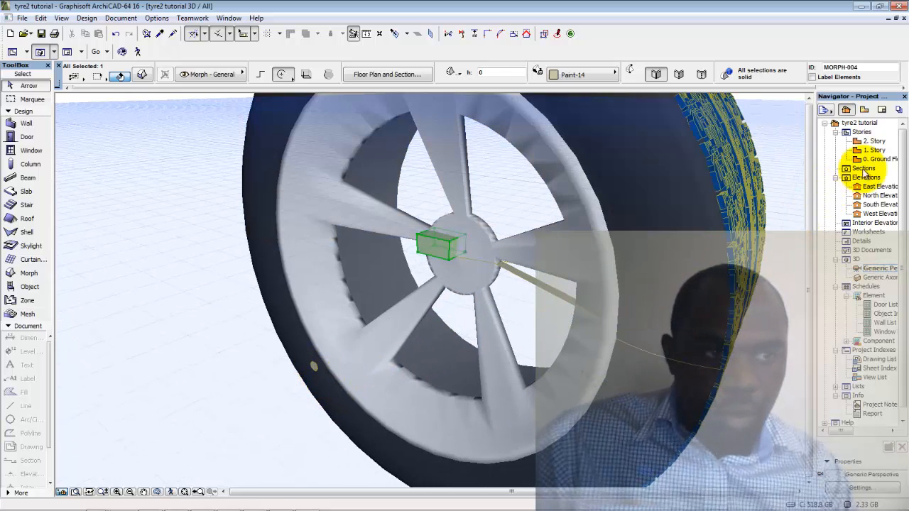
double_click(872, 158)
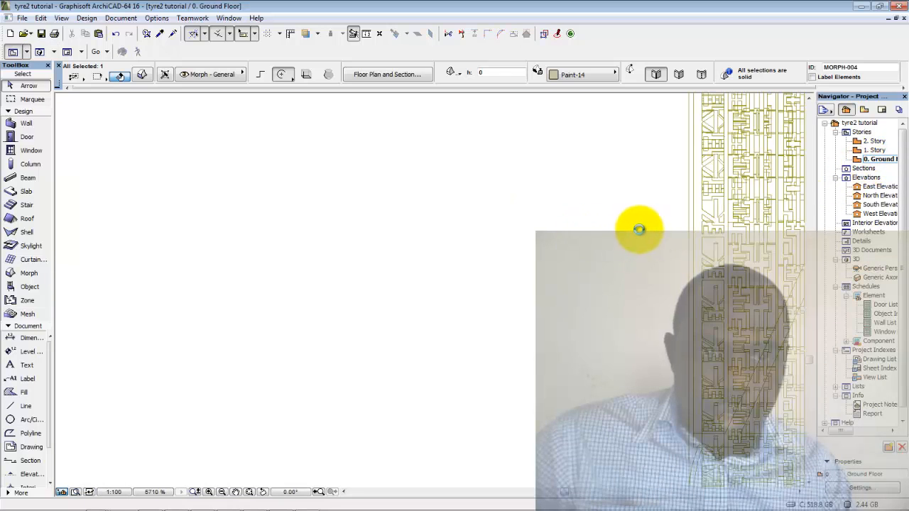
left_click(522, 202)
left_click(499, 173)
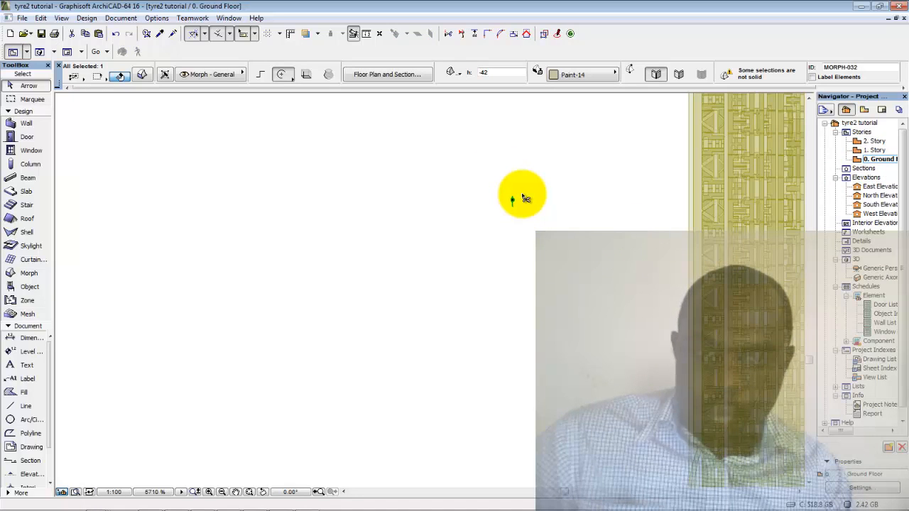
key("ctrl+d")
left_click(511, 181)
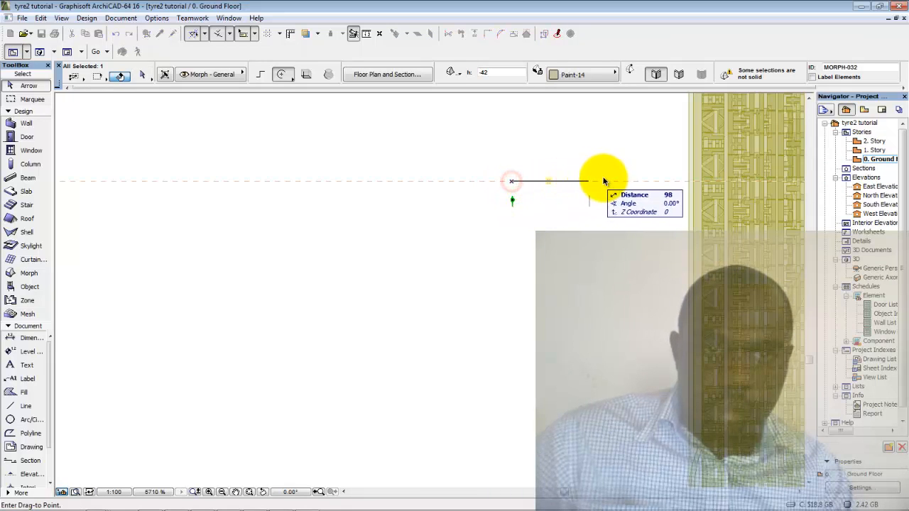
left_click(659, 181)
left_click(641, 259)
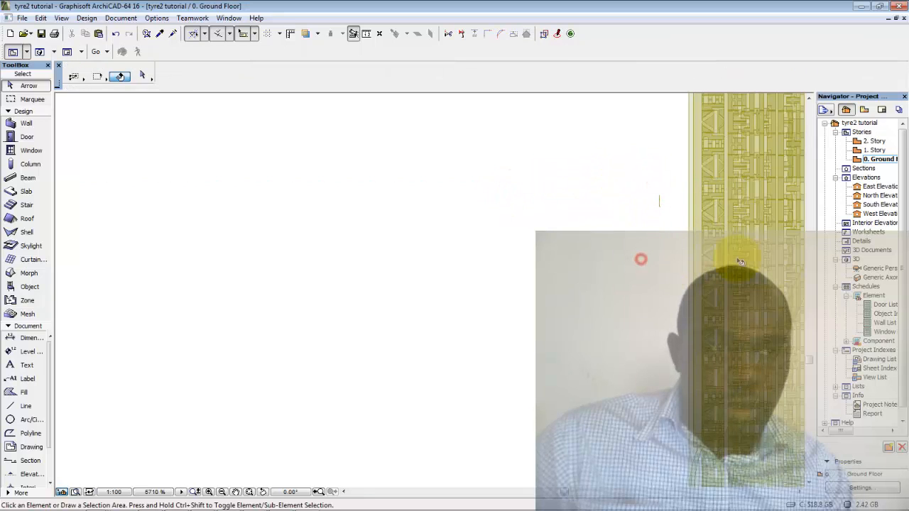
In the 3D view, extrude the circular morph perpendicular to its face into a long rod passing through the wheel.
double_click(880, 269)
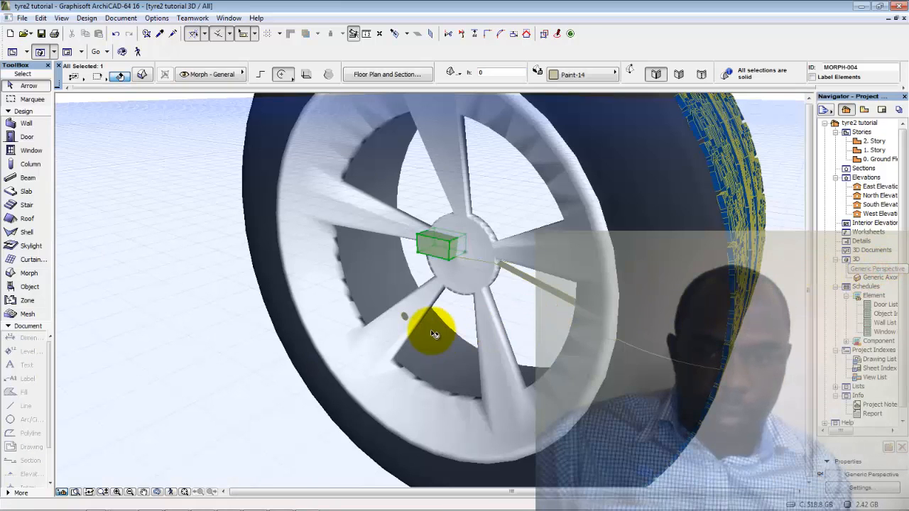
scroll(418, 327, "up", 5)
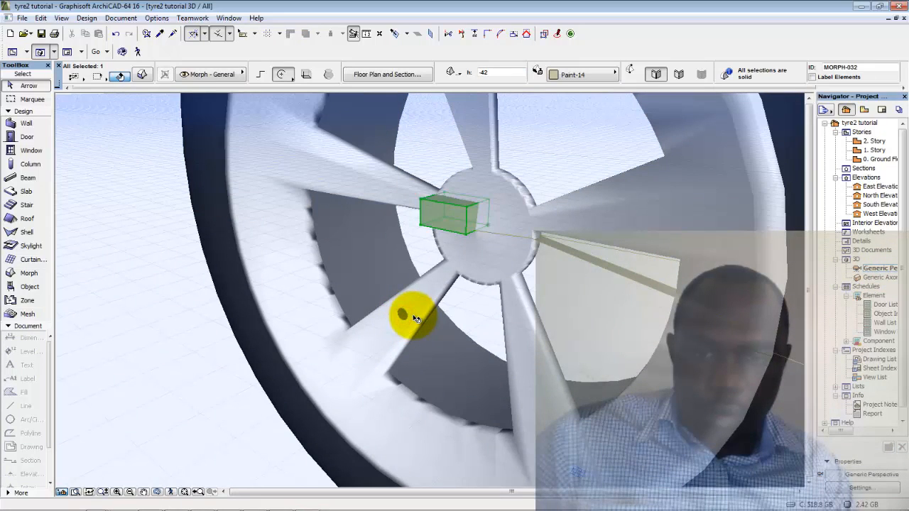
left_click(406, 320)
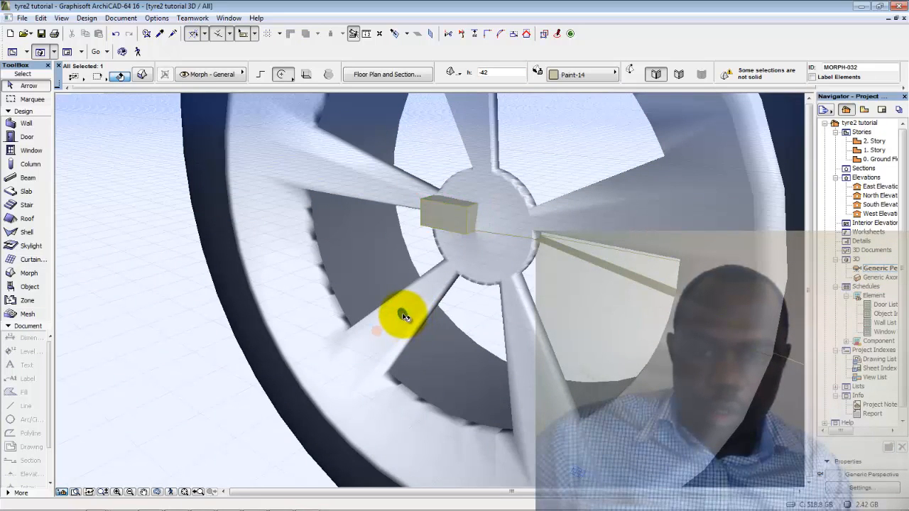
left_click(403, 315)
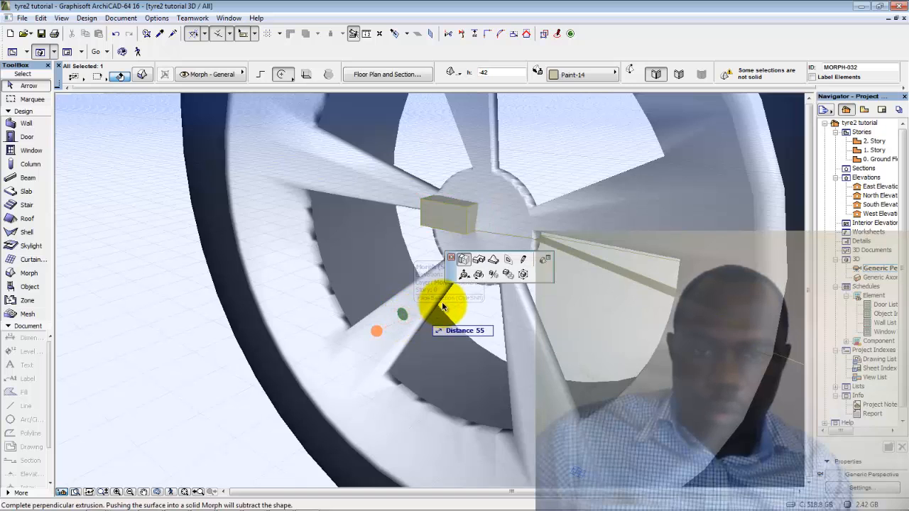
key("ctrl+d")
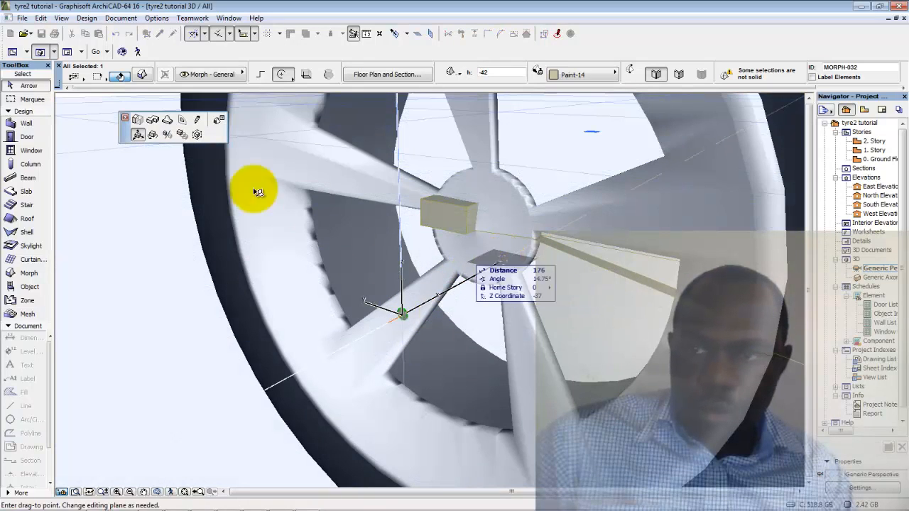
left_click(138, 120)
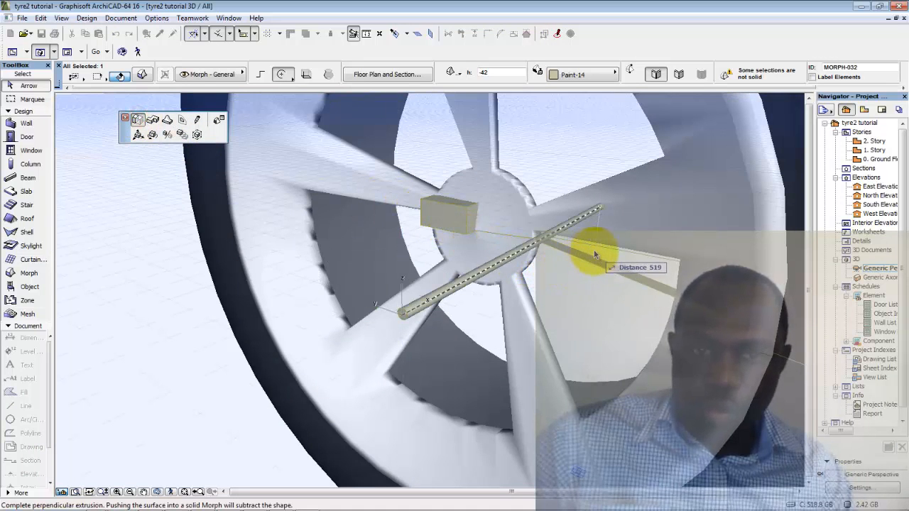
middle_click_drag(594, 250, 432, 274)
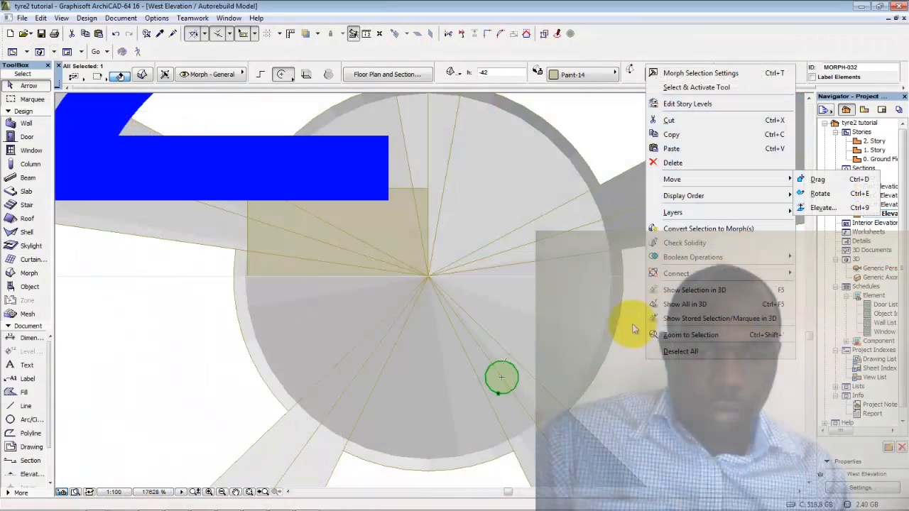
left_click(626, 377)
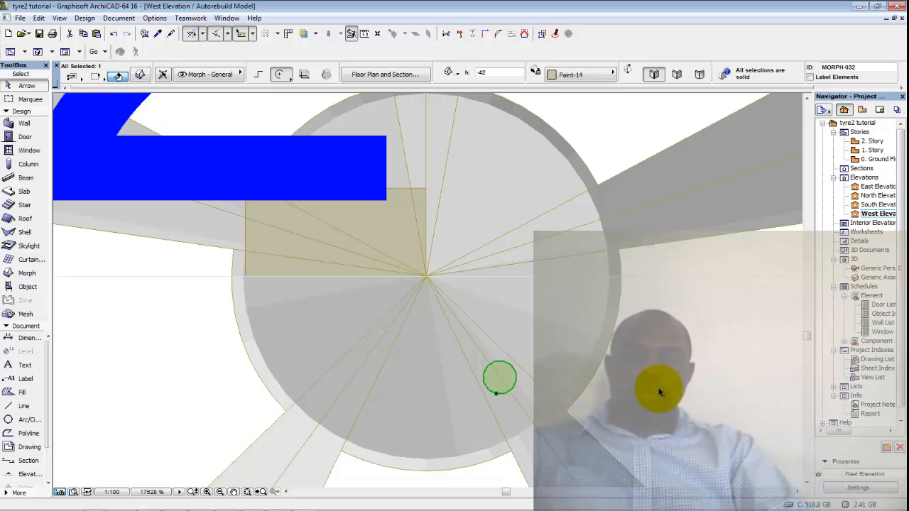
In the 3D view, enlarge the rod's front end face by offsetting all its edges outward.
double_click(869, 272)
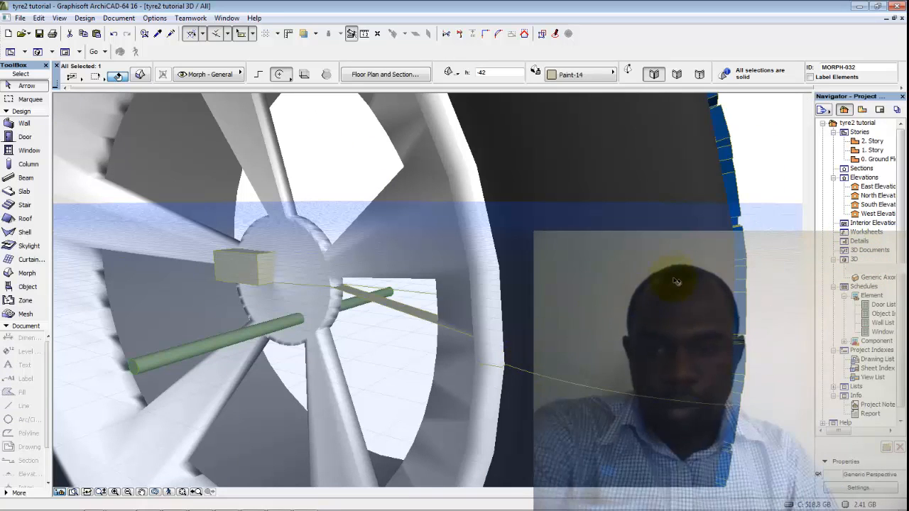
mouse_move(406, 497)
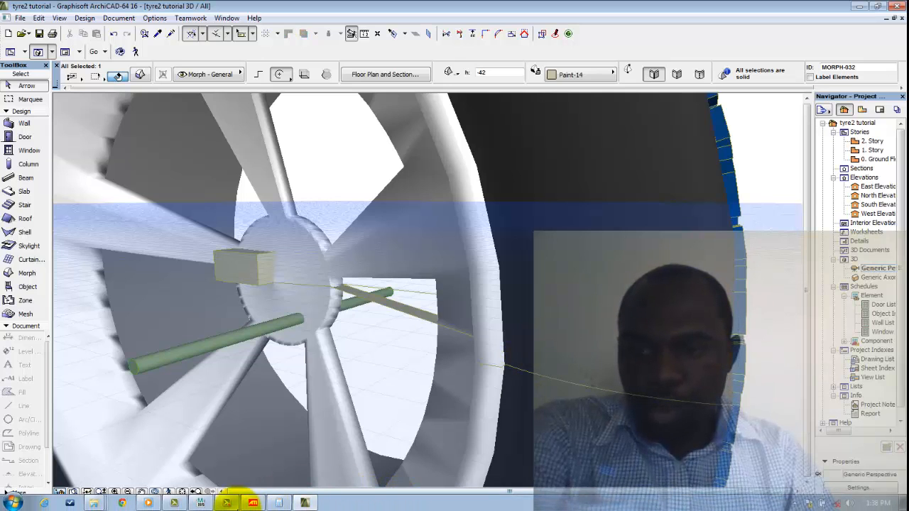
left_click(227, 501)
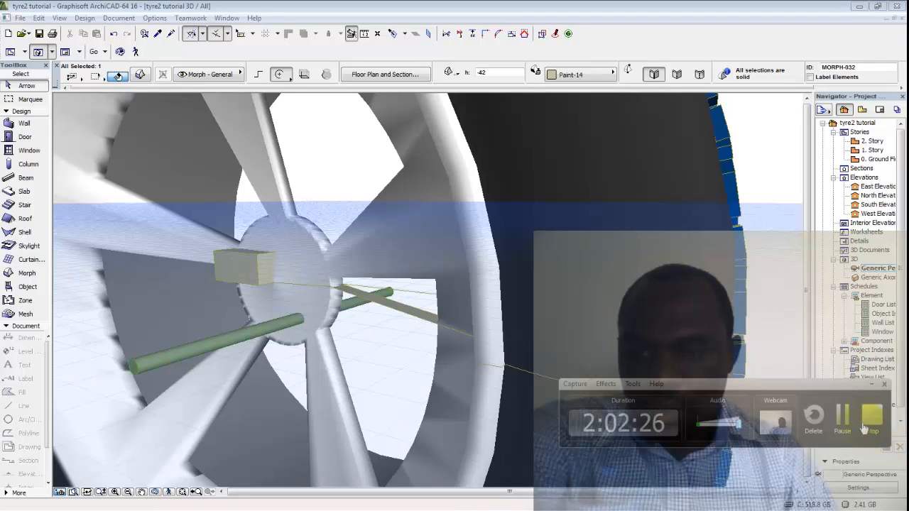
left_click(844, 419)
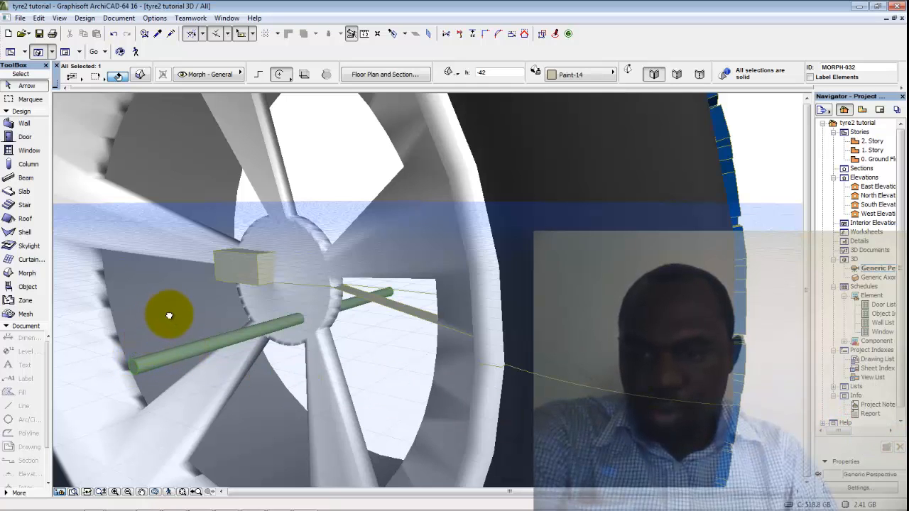
middle_click_drag(168, 315, 177, 312)
left_click(172, 352)
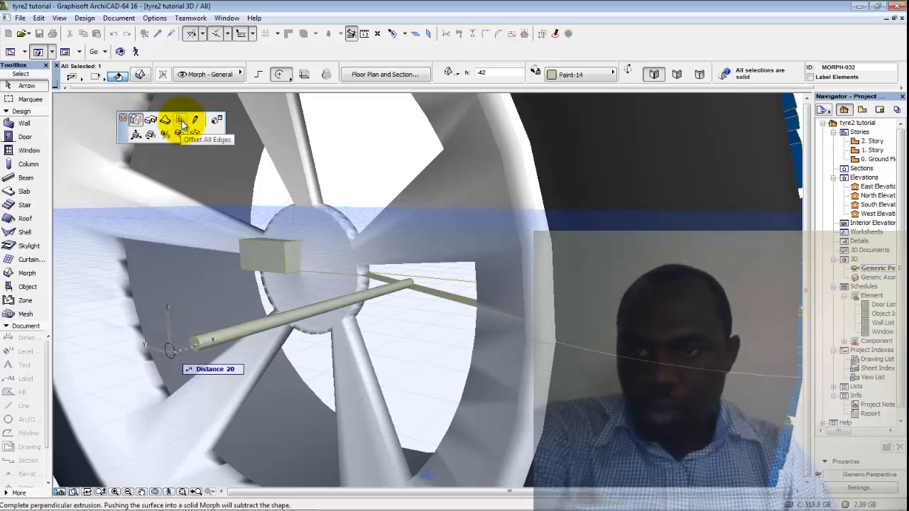
left_click(181, 121)
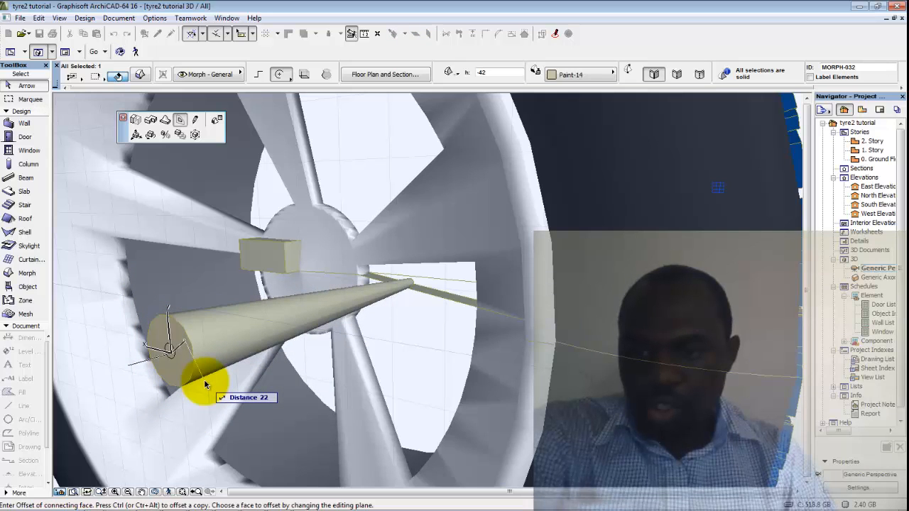
key("Return")
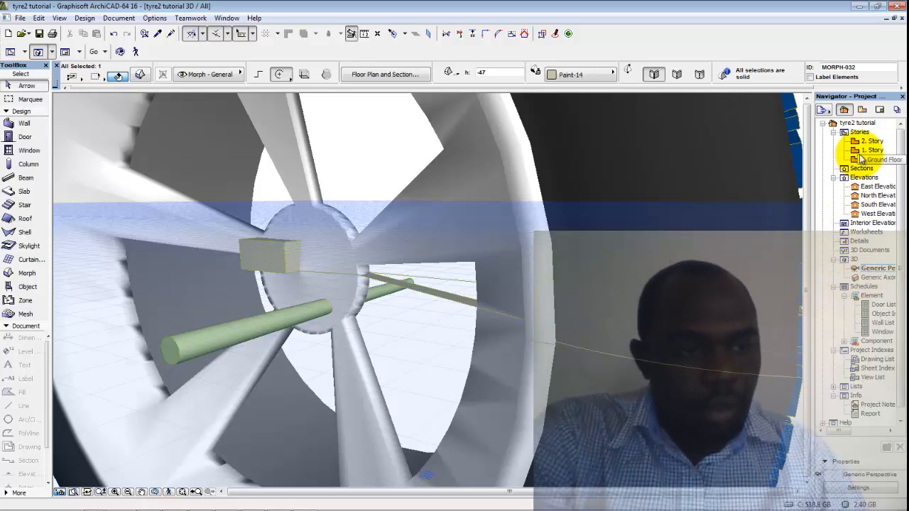
In the west elevation, select the rod morph on the wheel hub and inspect its enlarged end up close.
double_click(876, 215)
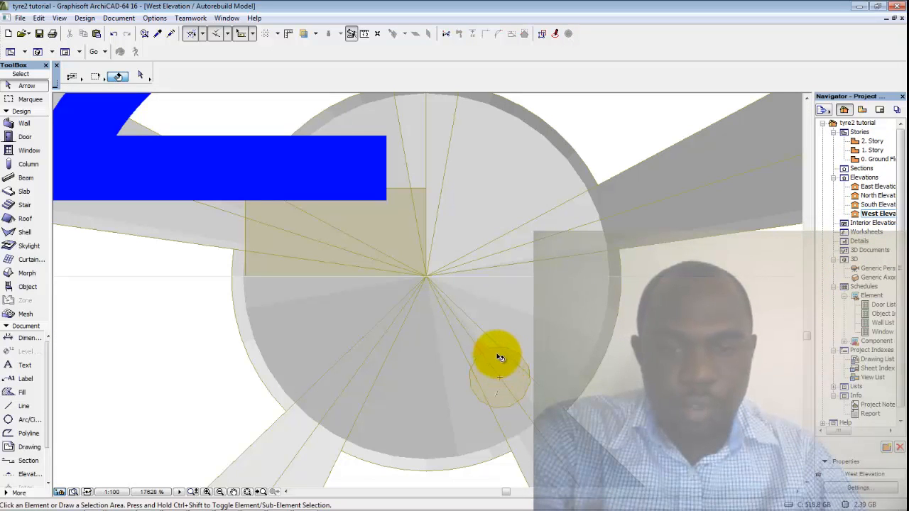
left_click(495, 355)
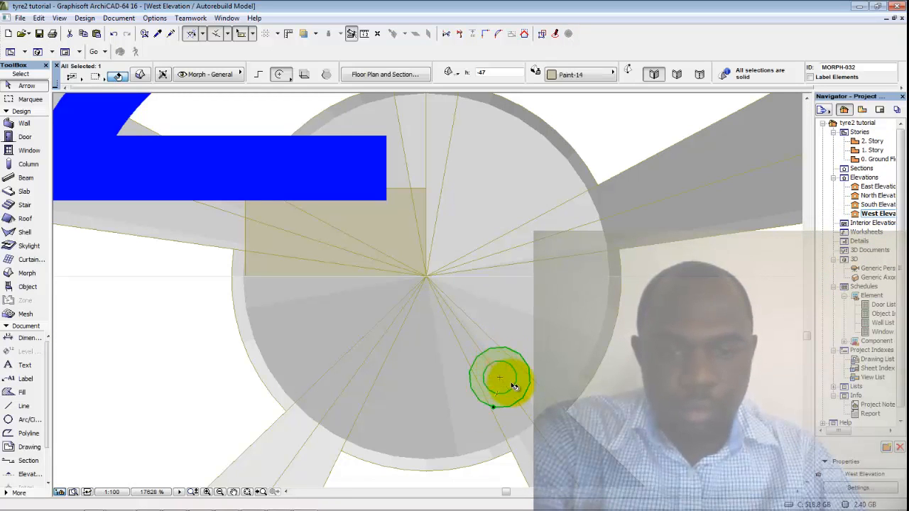
scroll(507, 380, "up", 3)
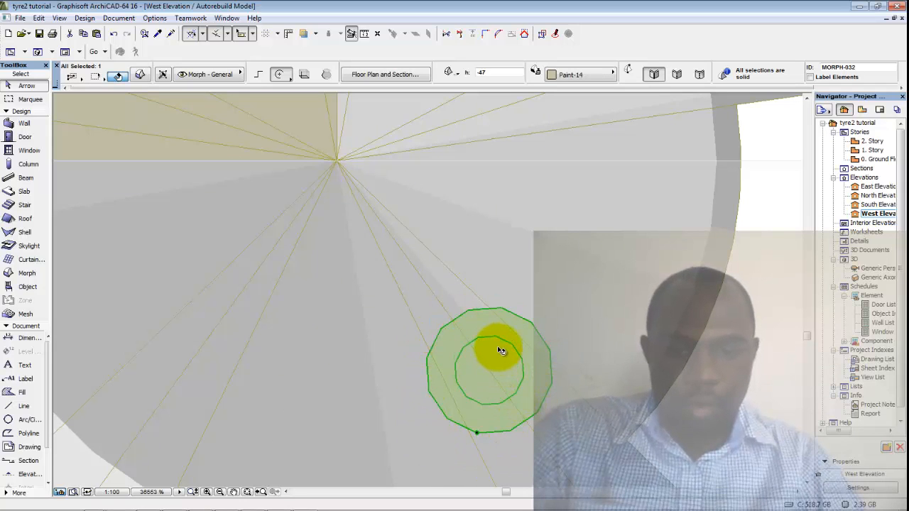
scroll(497, 377, "down", 2)
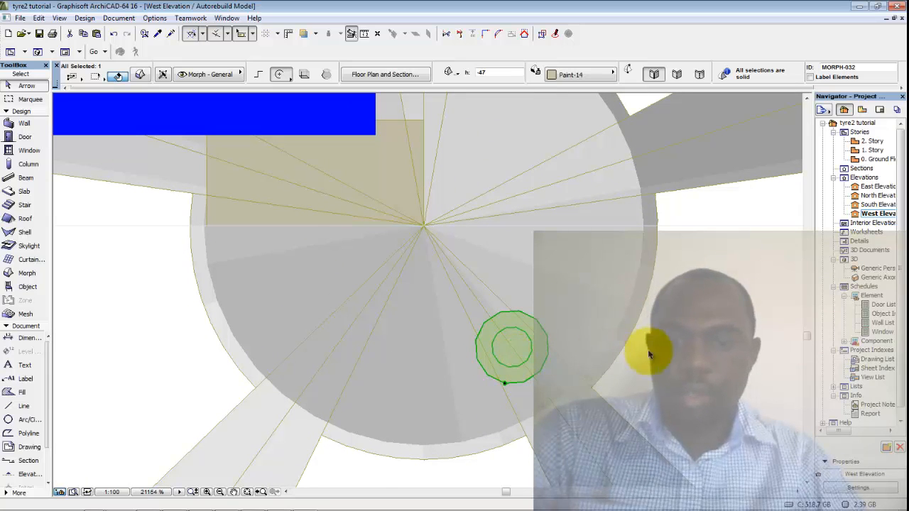
In the west elevation, draw a full circular guide morph centred on the wheel hub and passing through the rod's centre.
right_click(671, 346)
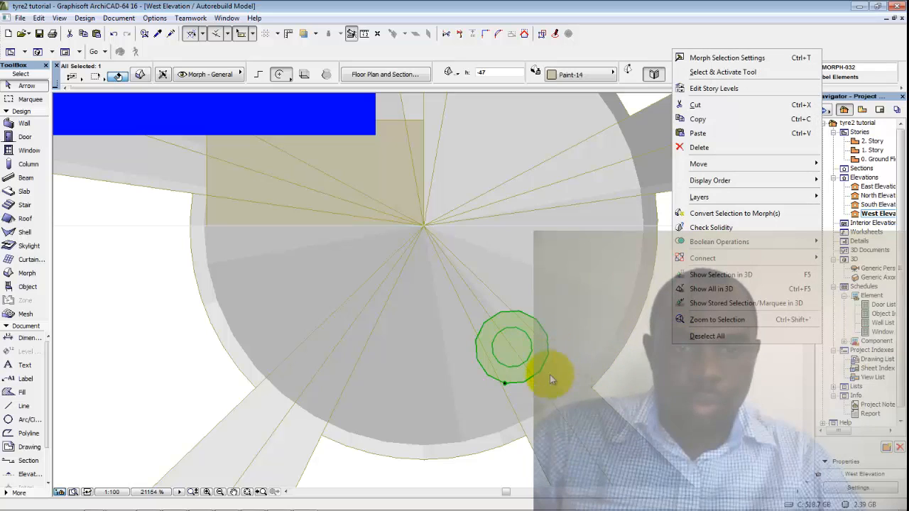
left_click(668, 390)
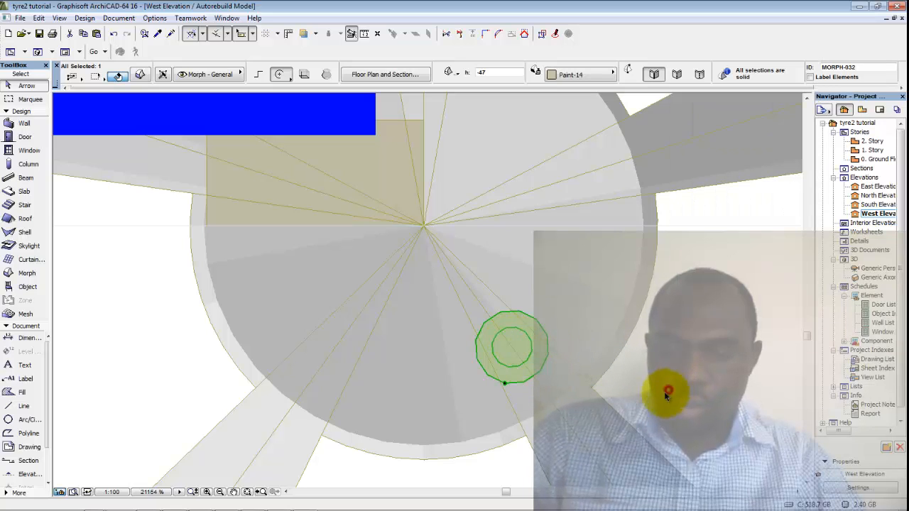
left_click(697, 302)
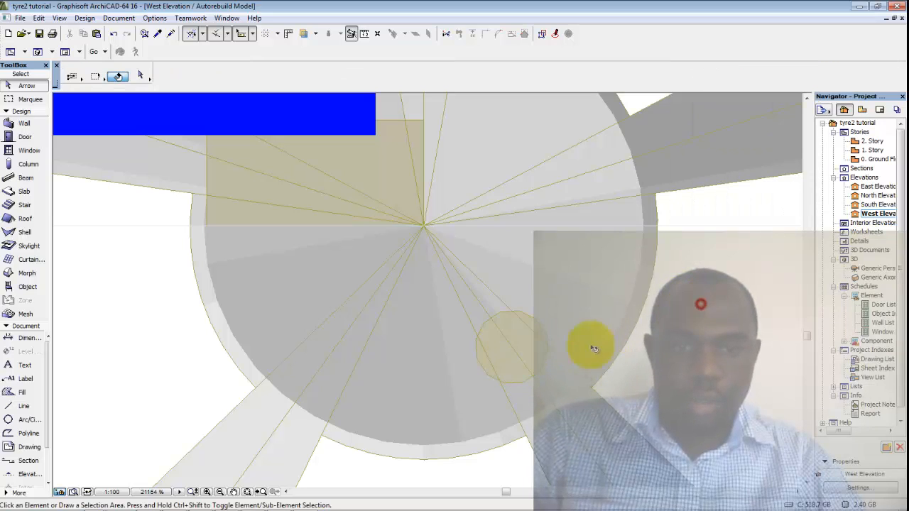
left_click(27, 274)
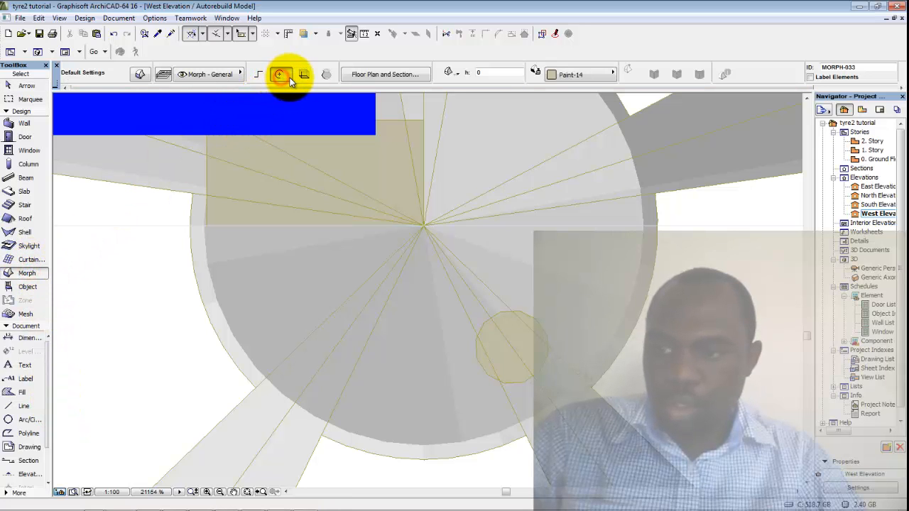
left_click(424, 223)
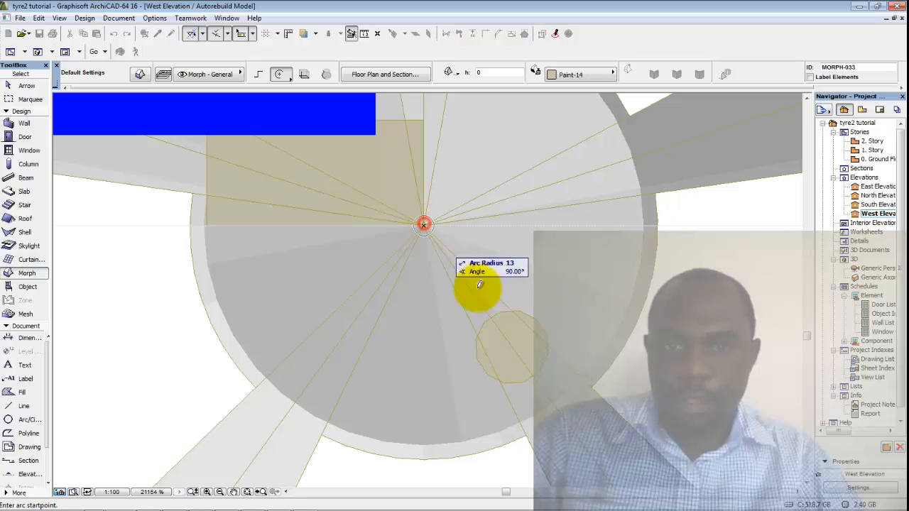
left_click(512, 345)
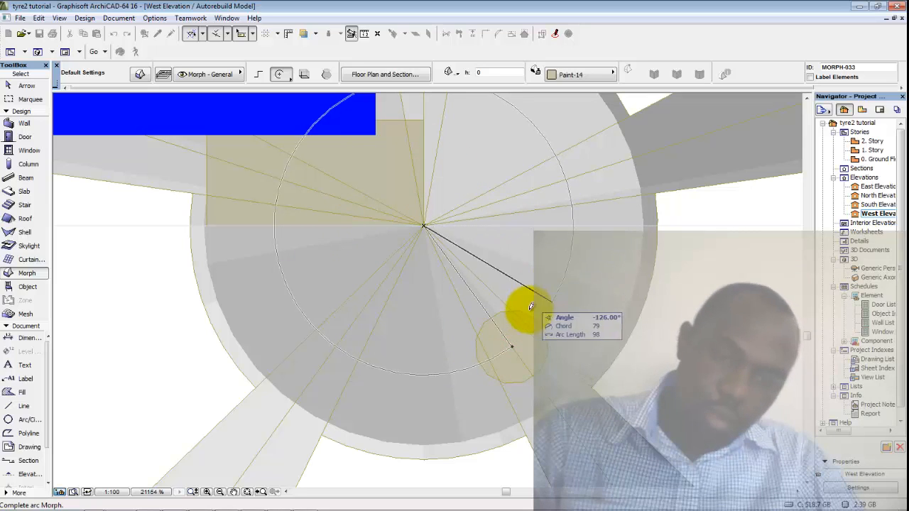
left_click(515, 346)
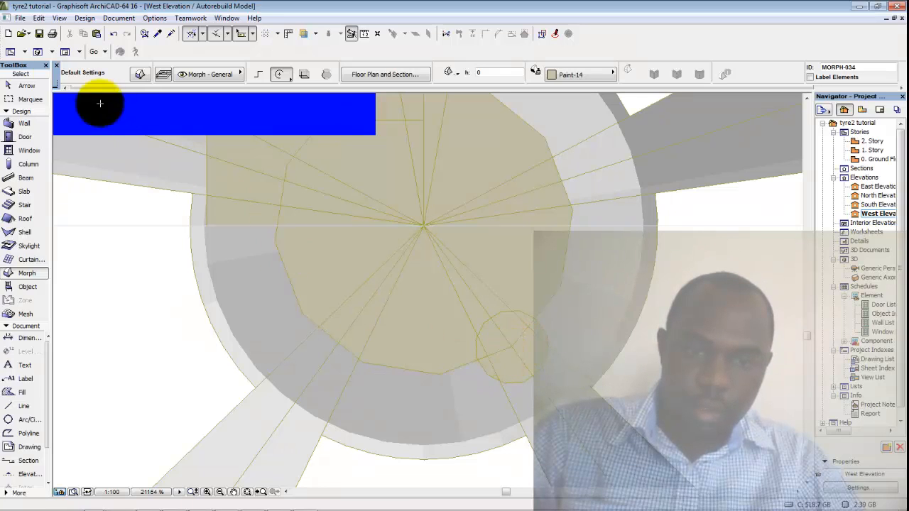
left_click(17, 86)
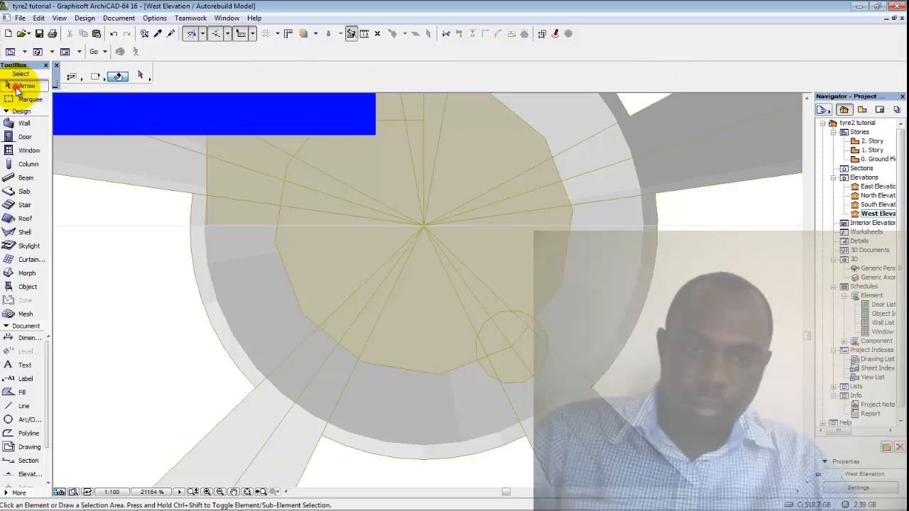
left_click(509, 374)
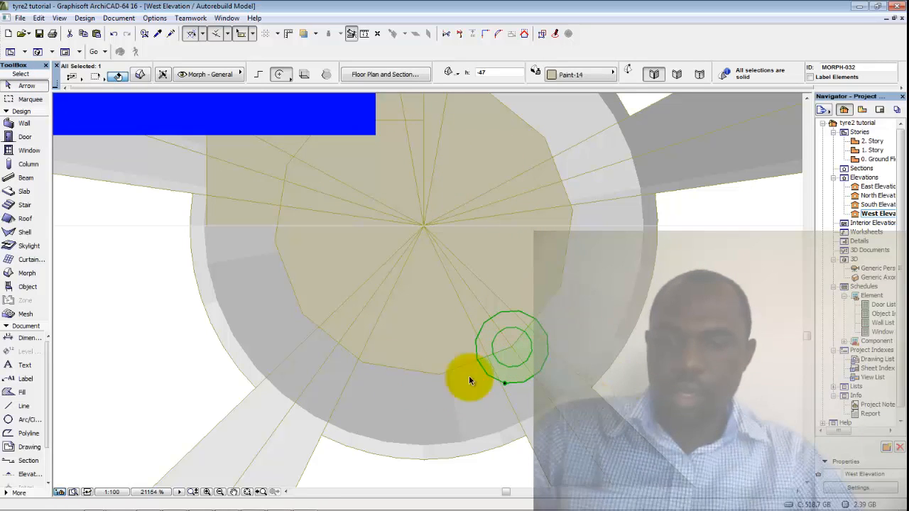
scroll(422, 228, "down", 2)
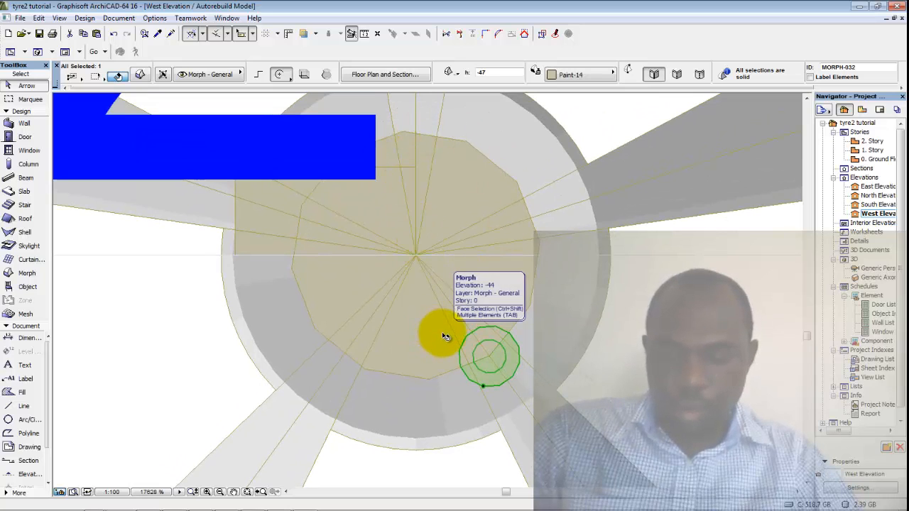
right_click(644, 393)
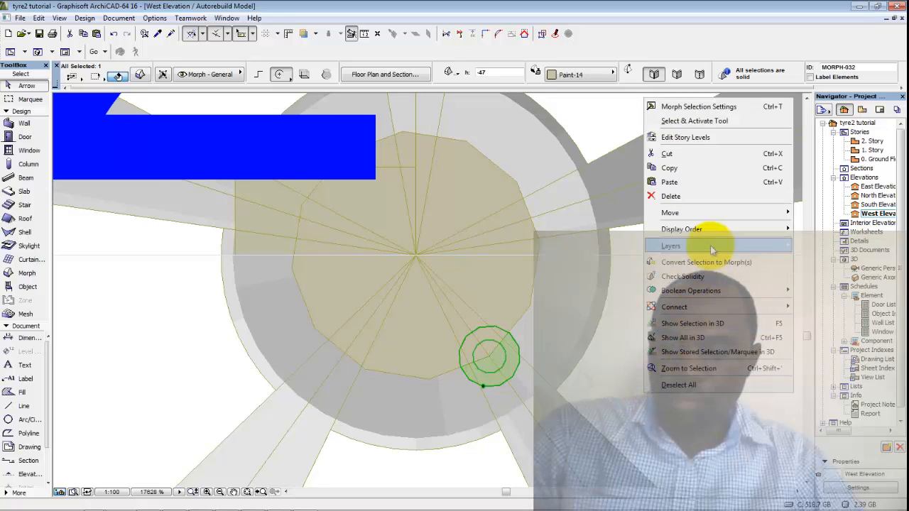
mouse_move(714, 216)
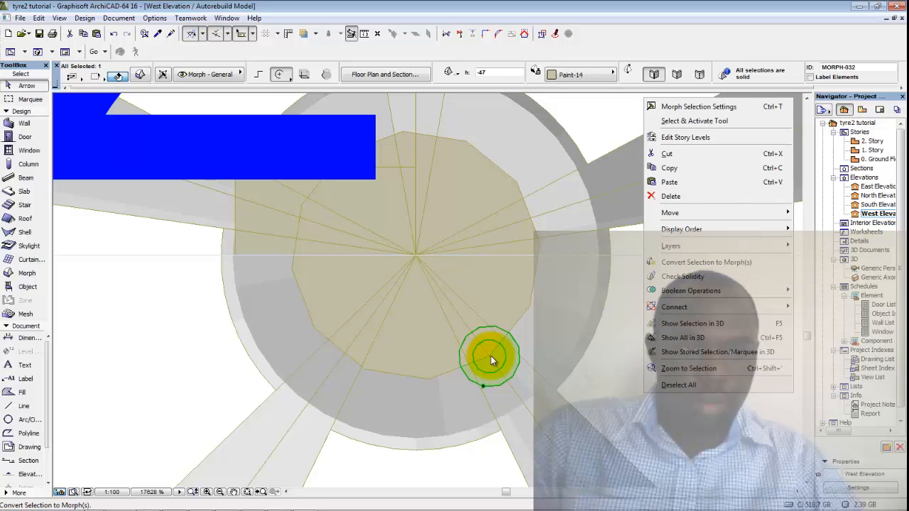
left_click(585, 386)
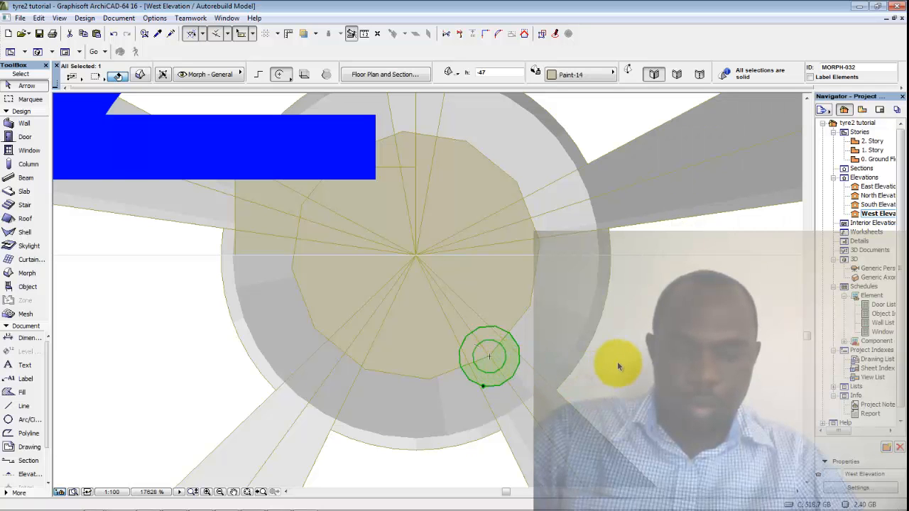
scroll(620, 361, "down", 2)
scroll(604, 358, "down", 2)
scroll(568, 369, "up", 4)
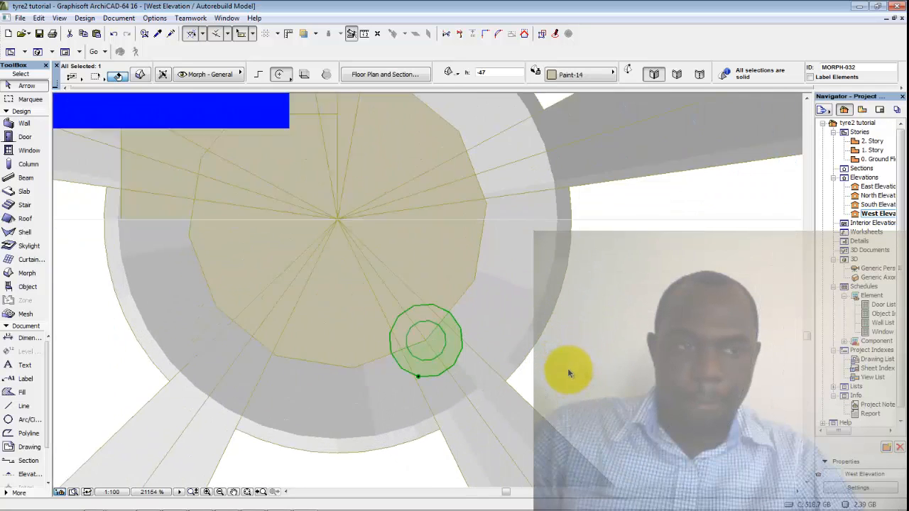
middle_click_drag(555, 389, 562, 376)
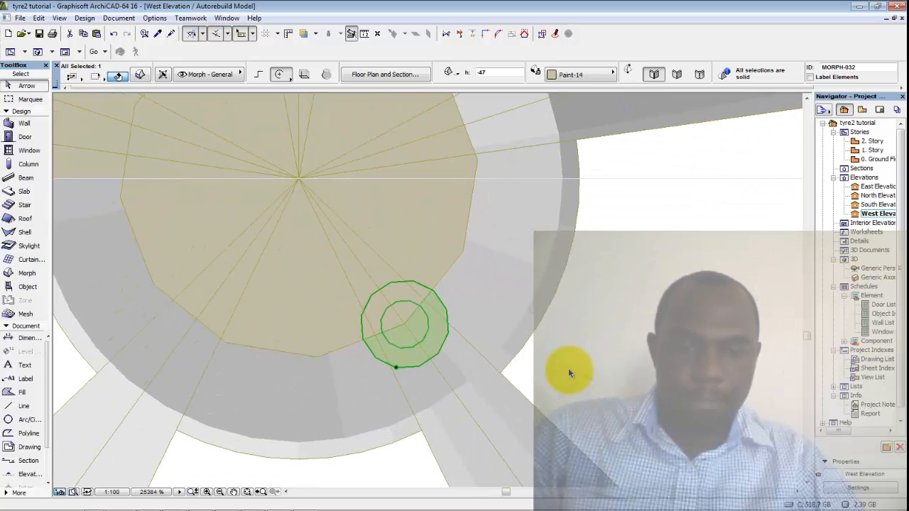
On the ground floor plan, make four copies of the rod in a straight row across the wheel with Drag Multiple Copy, the farthest about 182 away.
double_click(876, 160)
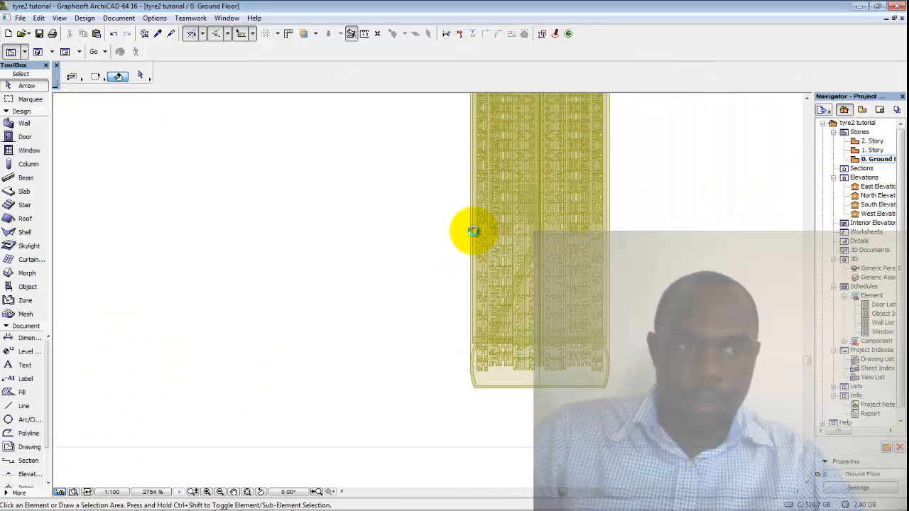
scroll(478, 230, "up", 2)
scroll(486, 235, "down", 2)
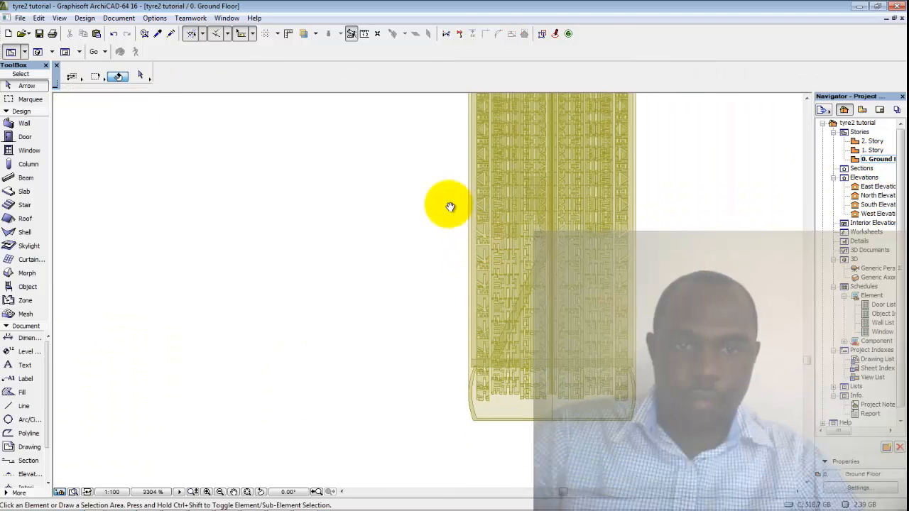
scroll(430, 298, "down", 3)
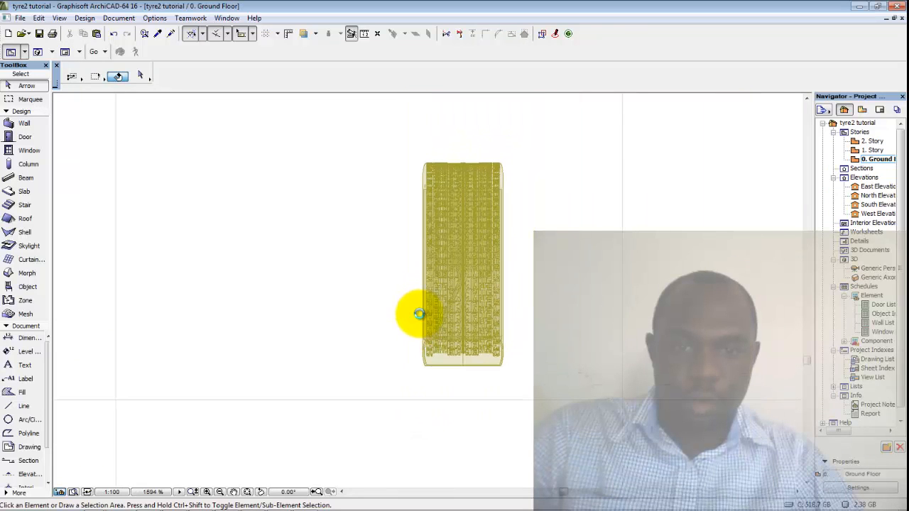
scroll(434, 298, "down", 1)
scroll(441, 297, "down", 2)
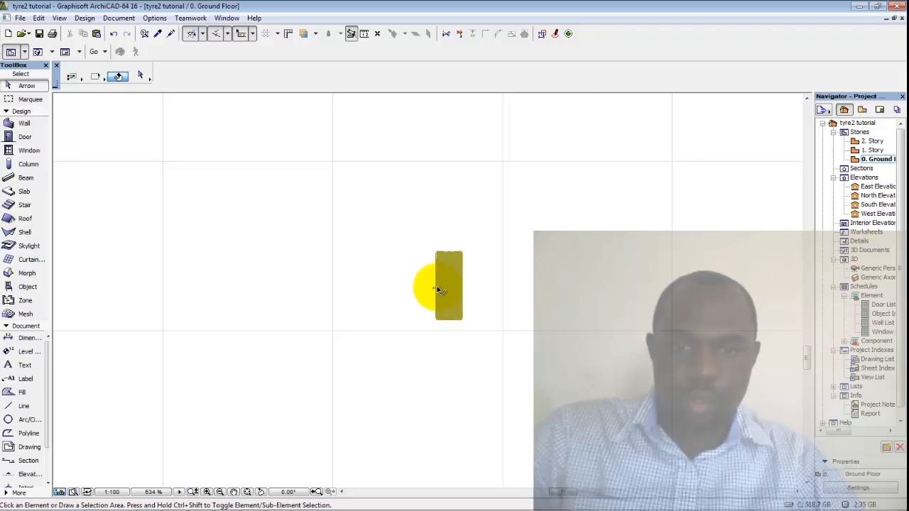
scroll(439, 290, "up", 6)
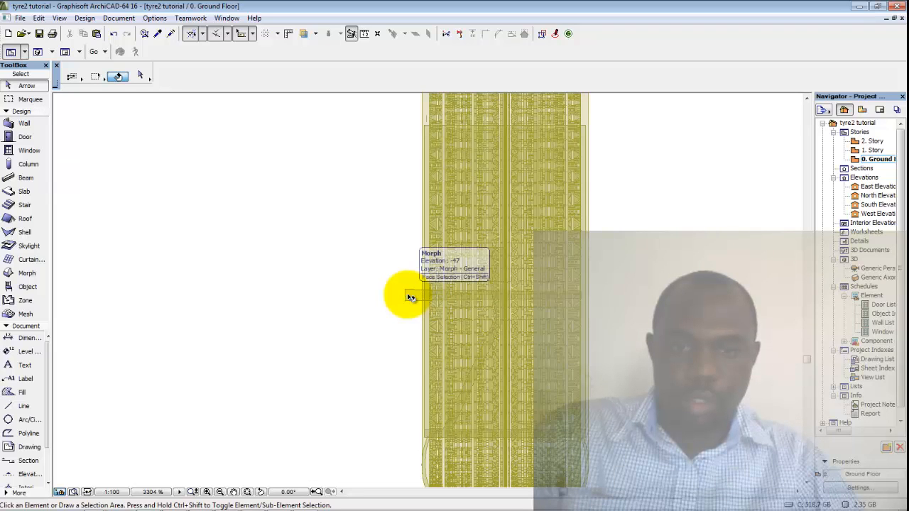
left_click(409, 297)
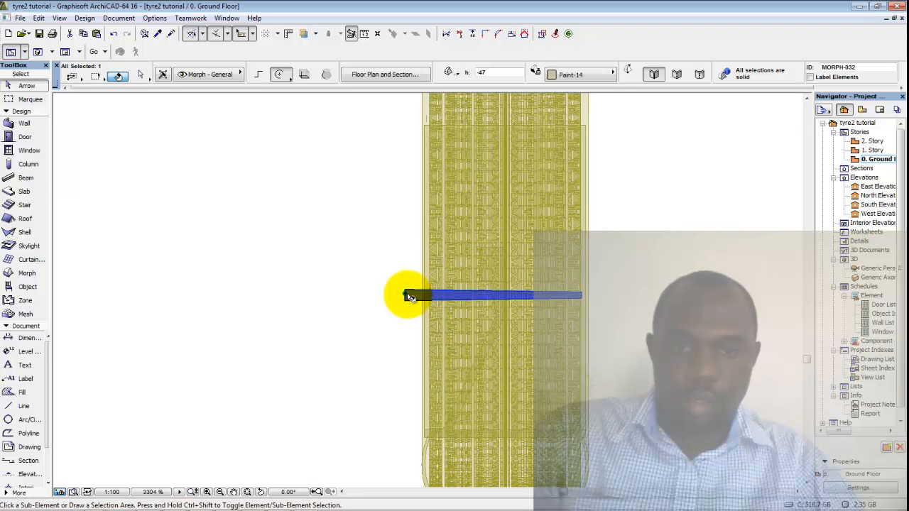
right_click(292, 338)
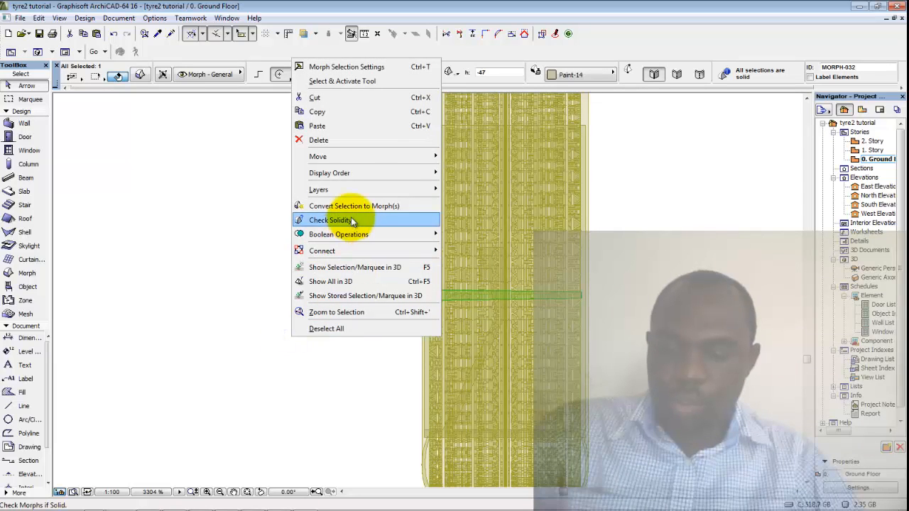
mouse_move(376, 157)
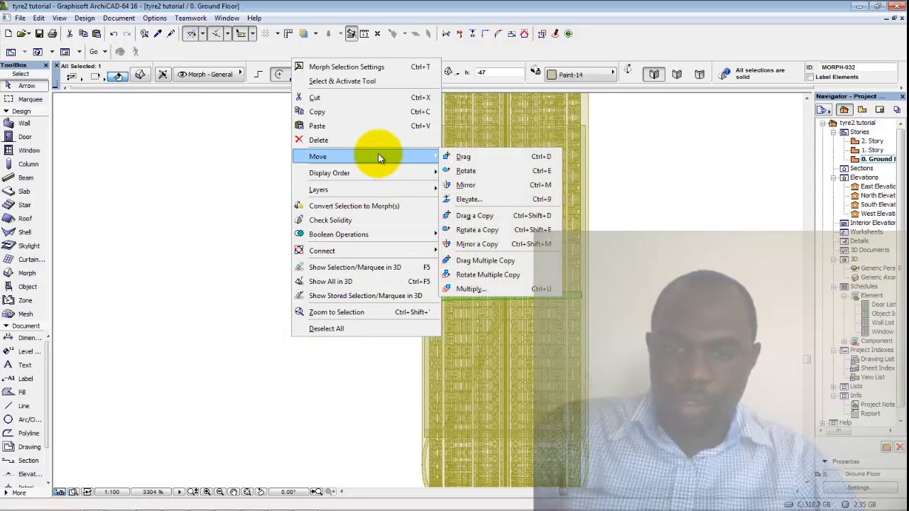
left_click(485, 262)
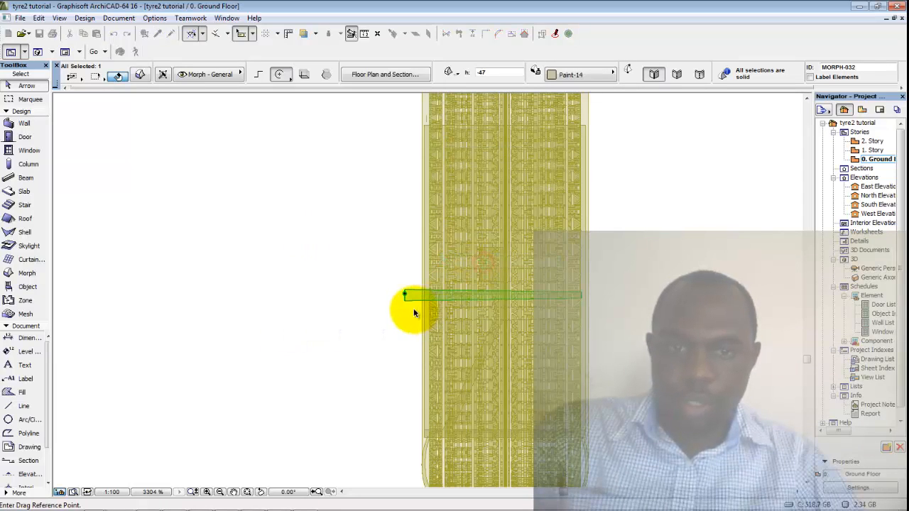
left_click(384, 299)
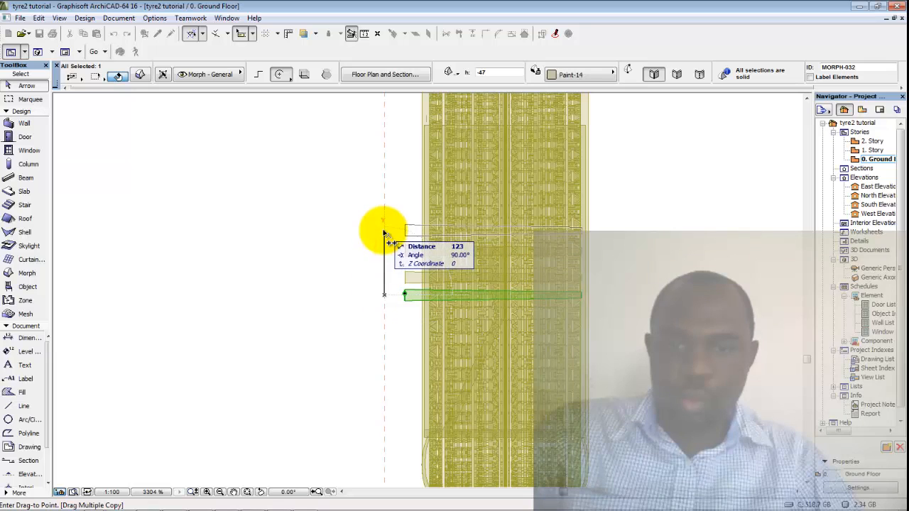
left_click(384, 200)
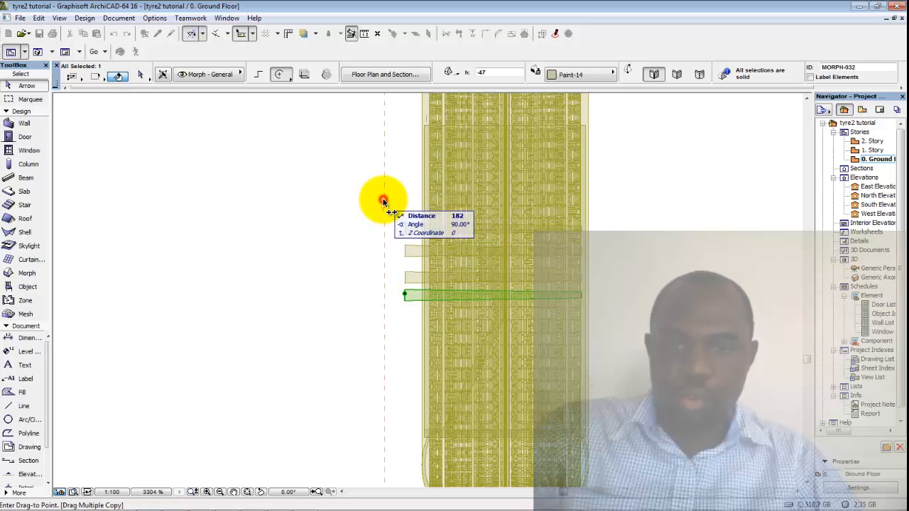
key("Escape")
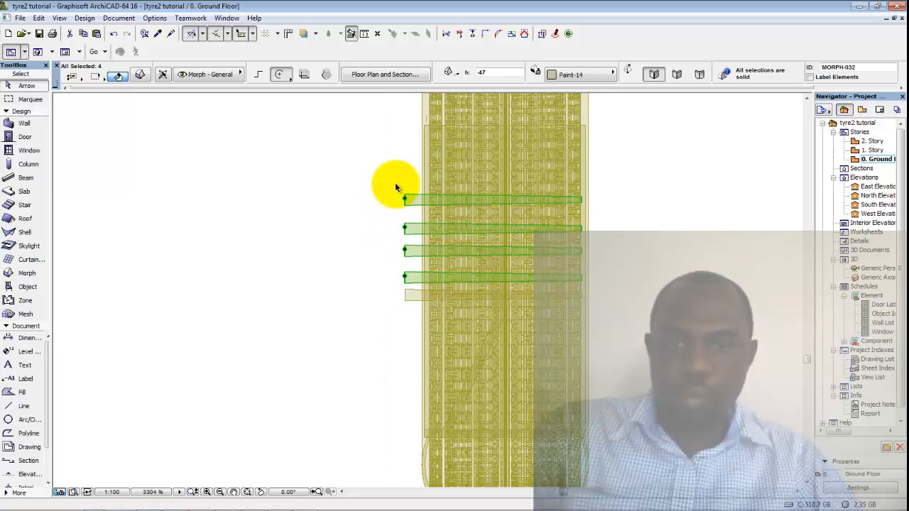
left_click(620, 297)
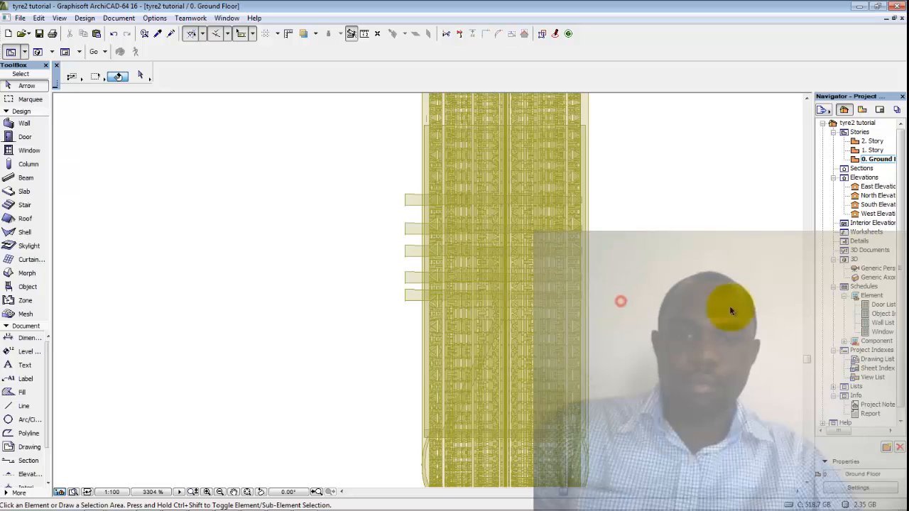
In the west elevation, move the farthest rod copy by its centre onto the guide circle at the hub's lower left.
double_click(880, 213)
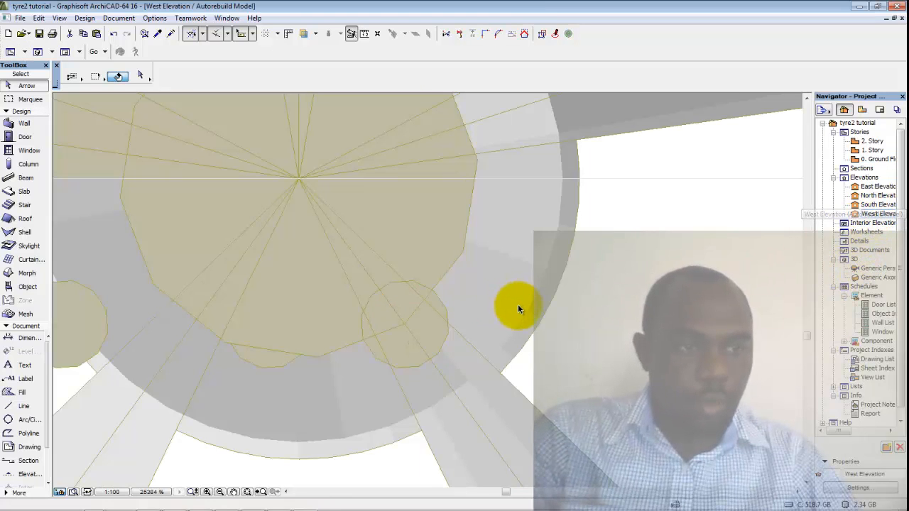
scroll(260, 334, "down", 3)
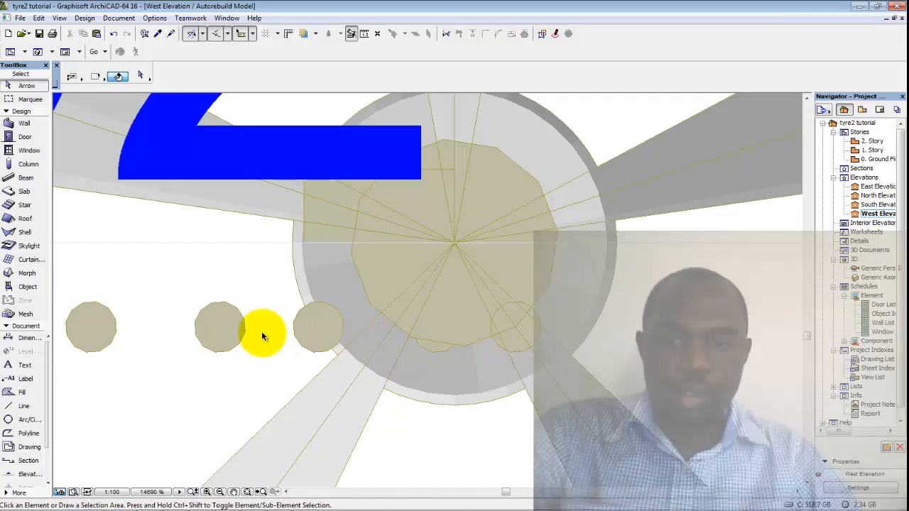
scroll(220, 335, "up", 1)
left_click(128, 341)
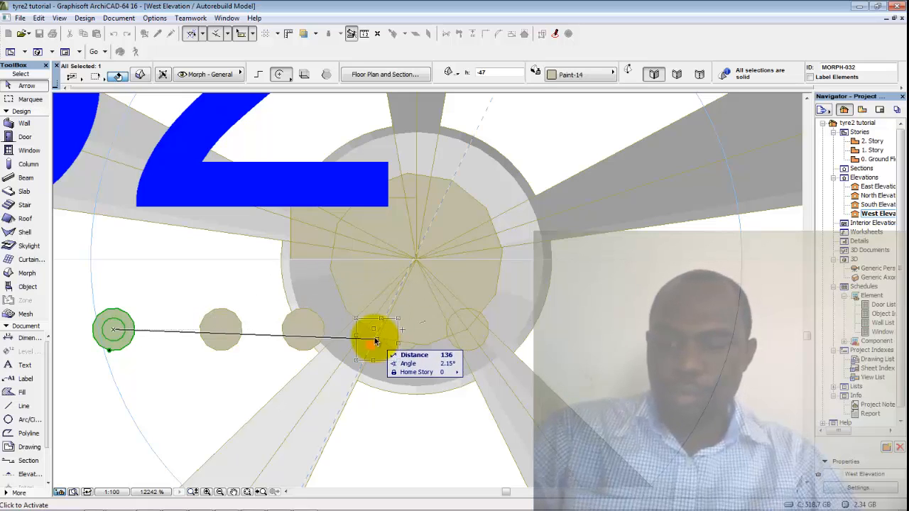
scroll(368, 328, "up", 2)
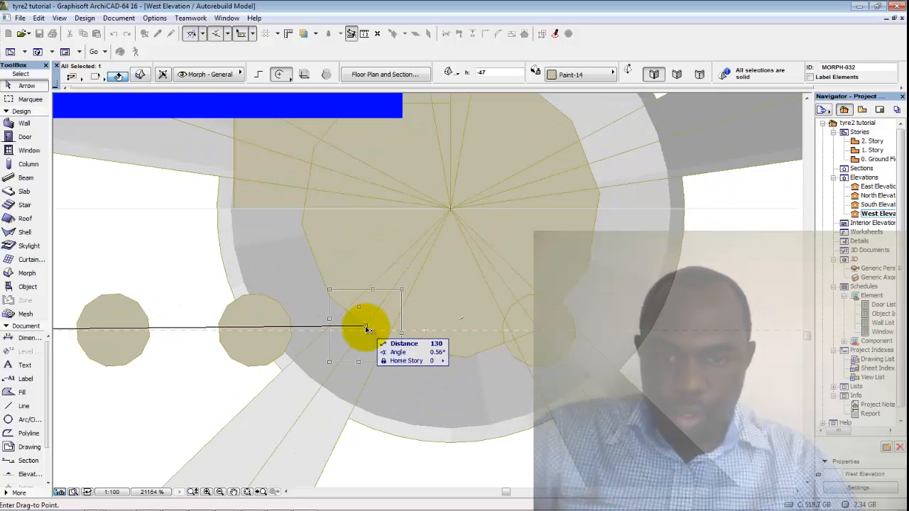
left_click(367, 332)
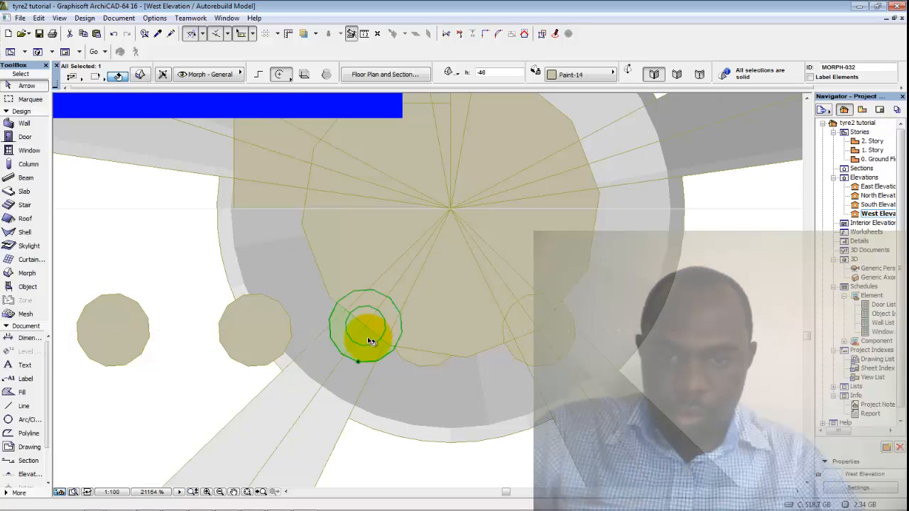
Move the selected rod copy near the hub's lower middle about 127 horizontally to the free end of the row.
scroll(368, 346, "down", 5)
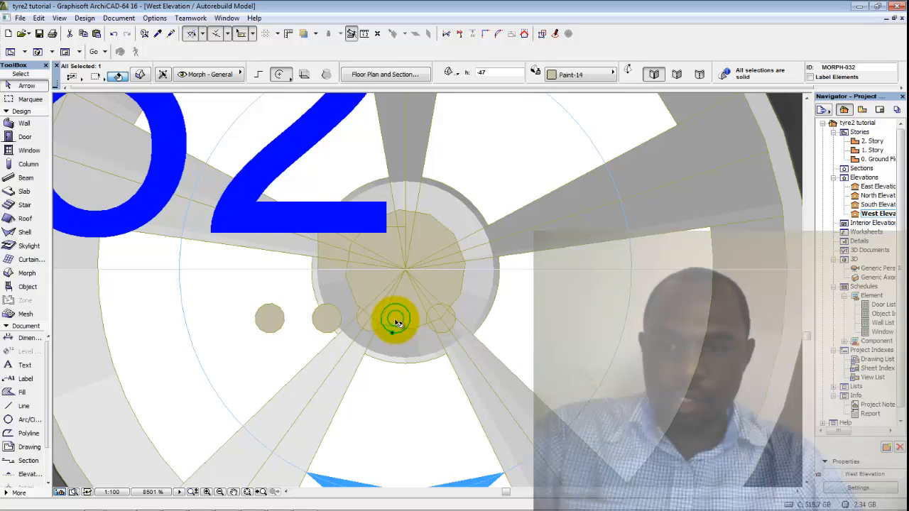
left_click(396, 322)
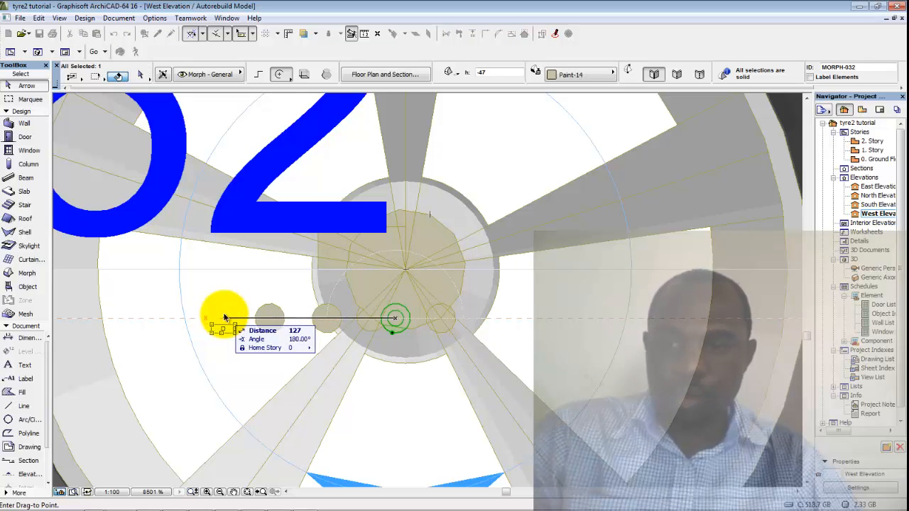
left_click(225, 317)
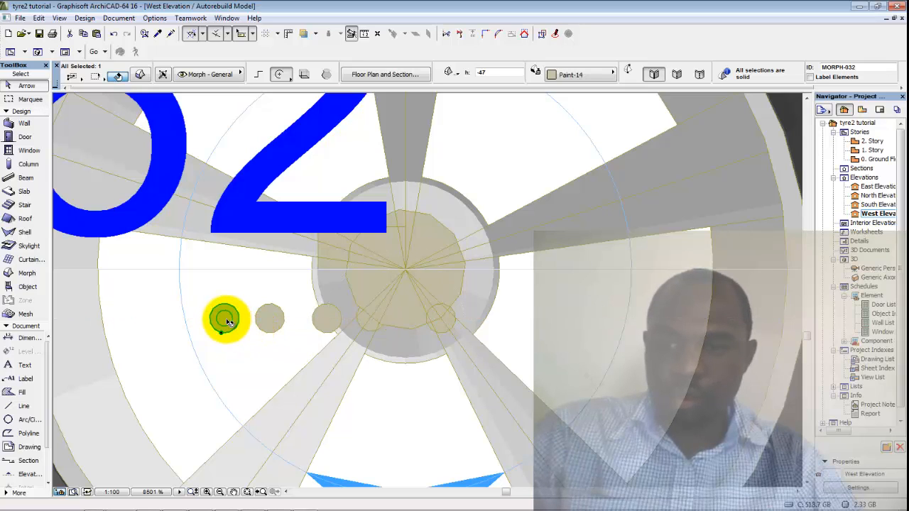
Move the rod copy at the outer end of the row by its centre onto the guide circle at the hub's upper right.
scroll(225, 322, "up", 3)
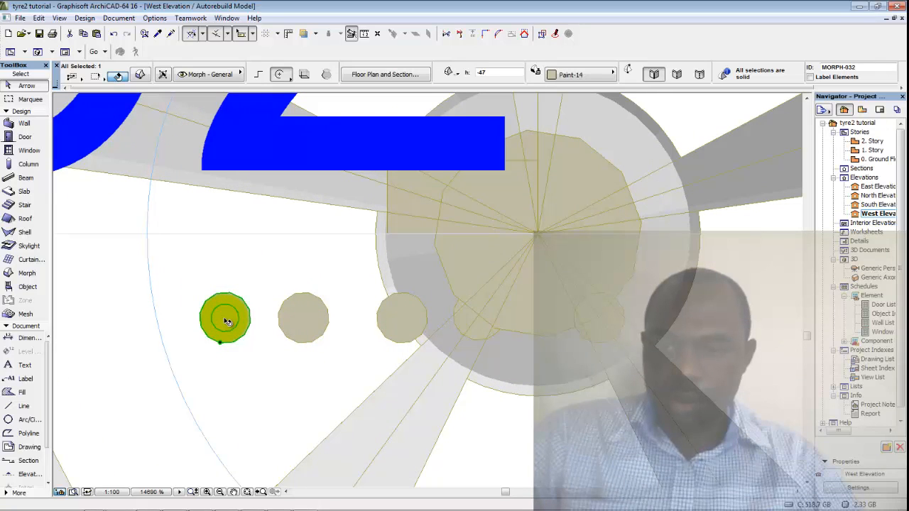
key("ctrl+d")
left_click(225, 319)
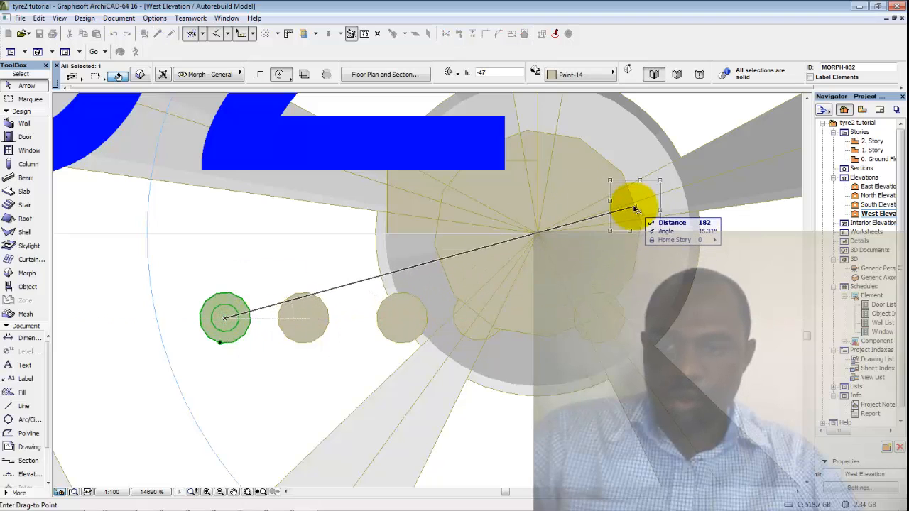
left_click(633, 203)
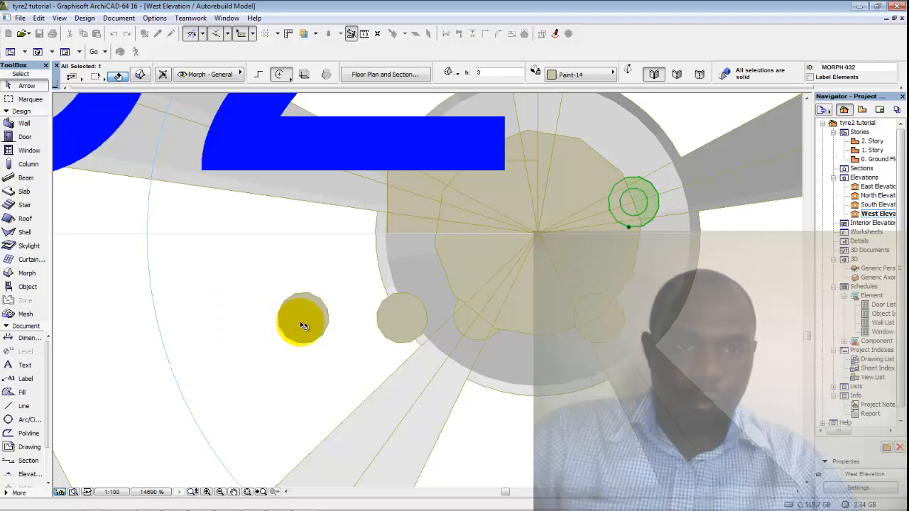
Move the two remaining rod copies by their centres onto the guide circle, one at the hub's top and one at its upper left.
left_click(303, 321)
left_click(304, 318)
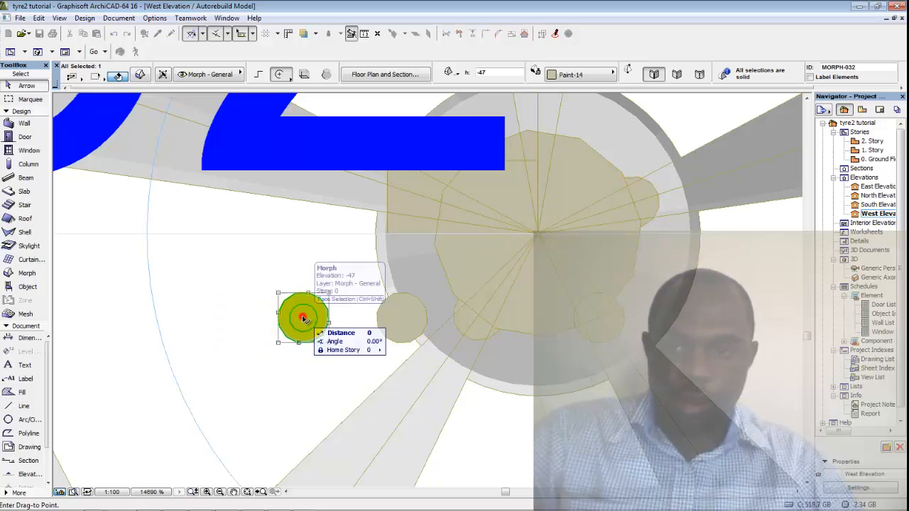
left_click(540, 135)
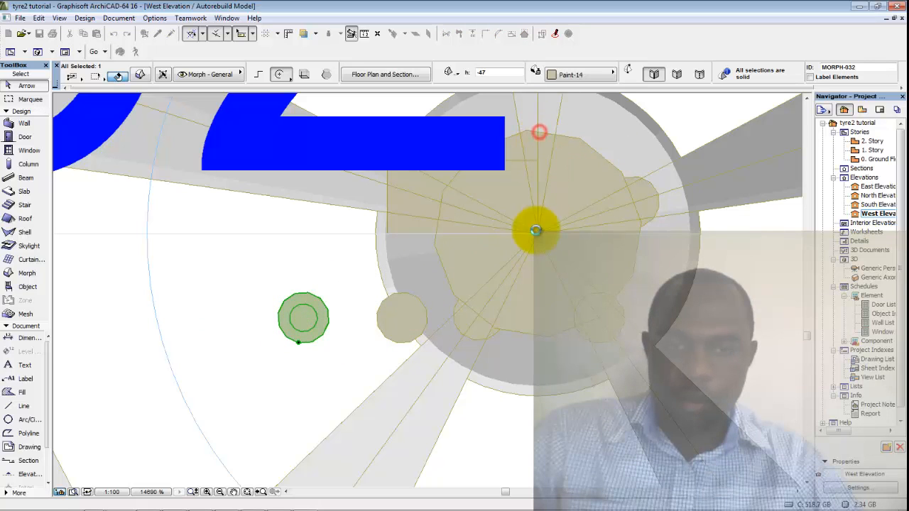
left_click(402, 318)
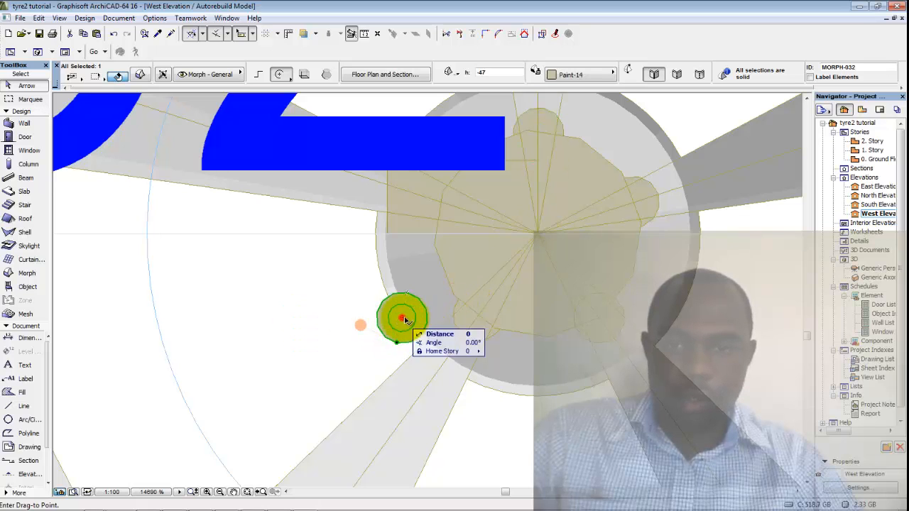
left_click(442, 205)
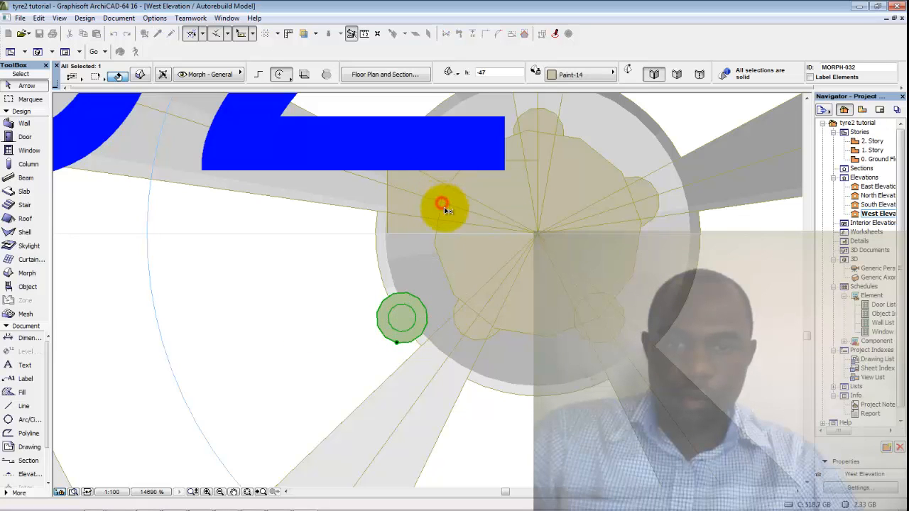
scroll(465, 214, "down", 5)
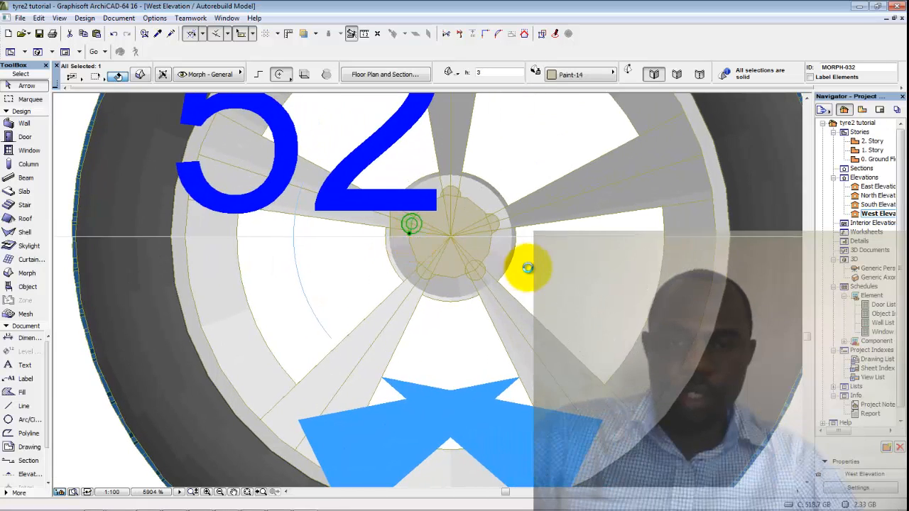
Clear the selection and show the five rods on the wheel hub in the generic 3D perspective.
left_click(558, 292)
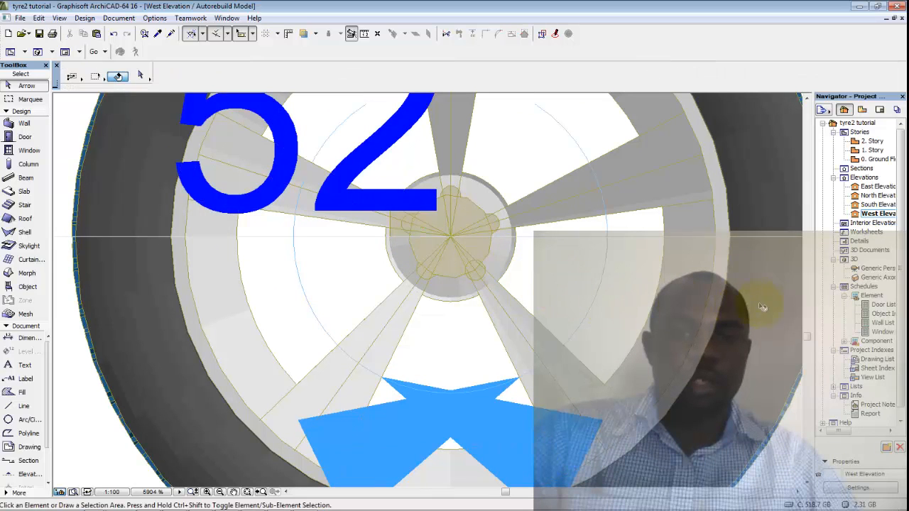
left_click(868, 270)
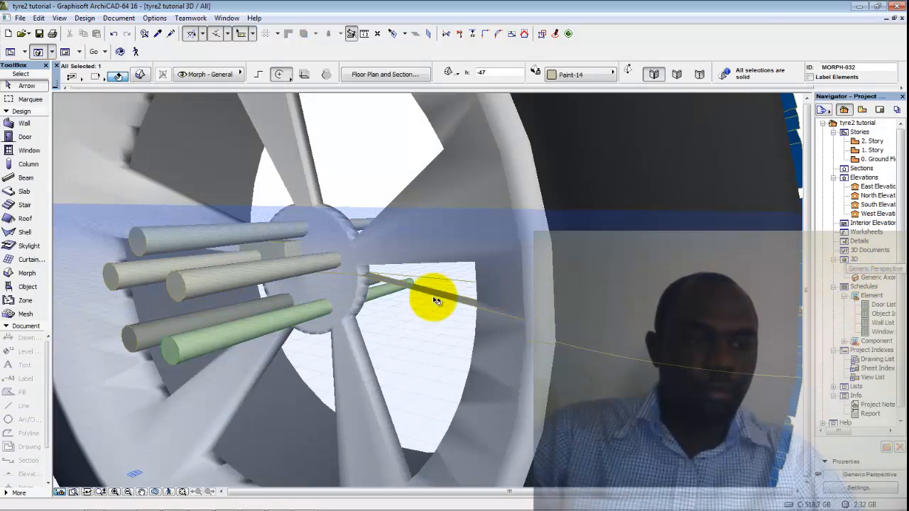
middle_click_drag(444, 321, 325, 274)
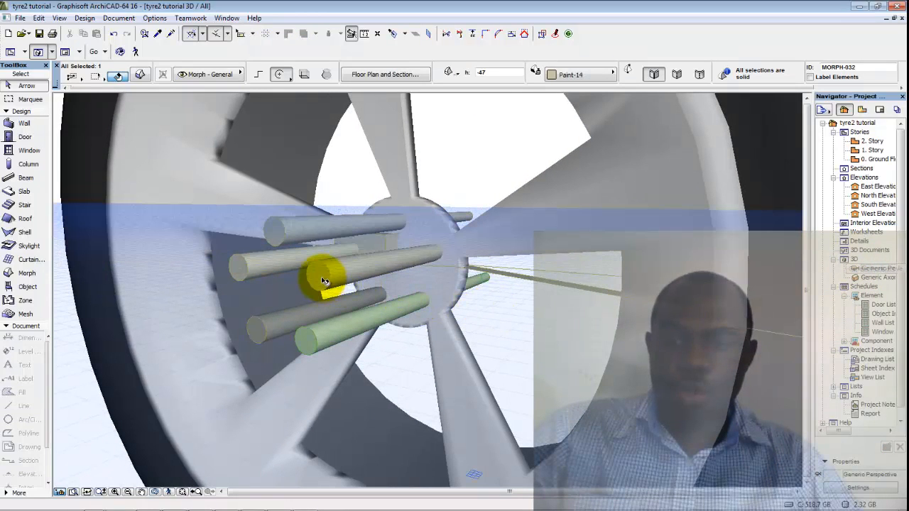
left_click(321, 276)
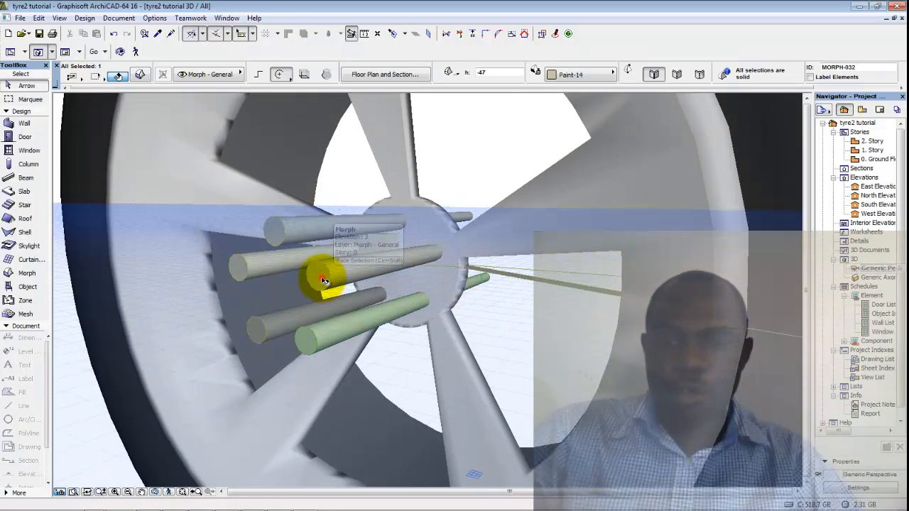
left_click(313, 344, "shift")
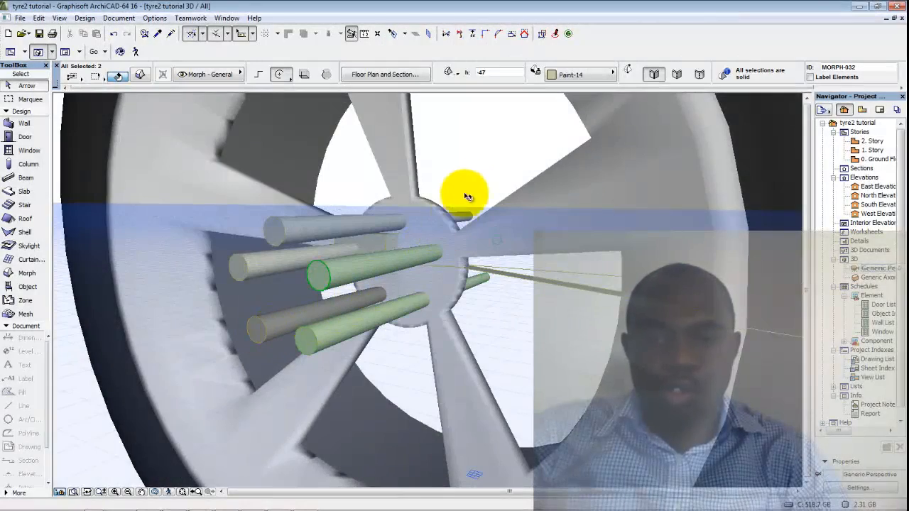
left_click(479, 157)
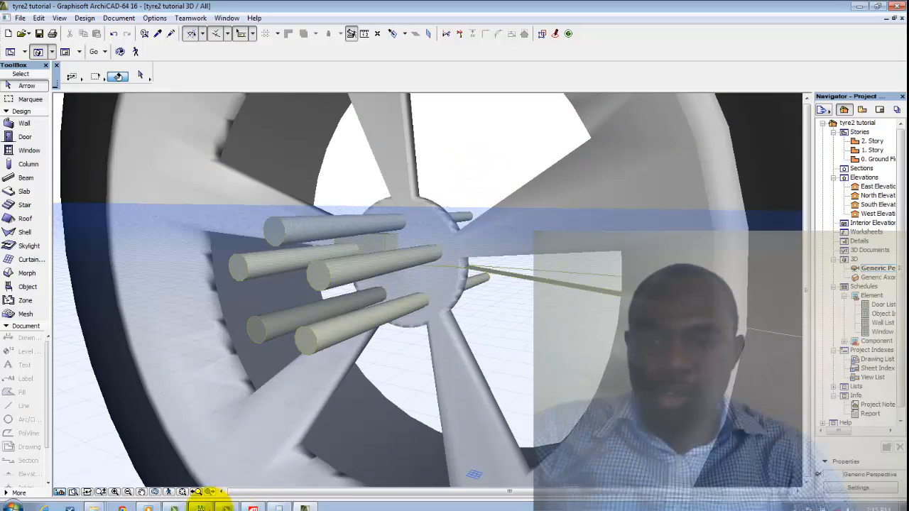
left_click(226, 506)
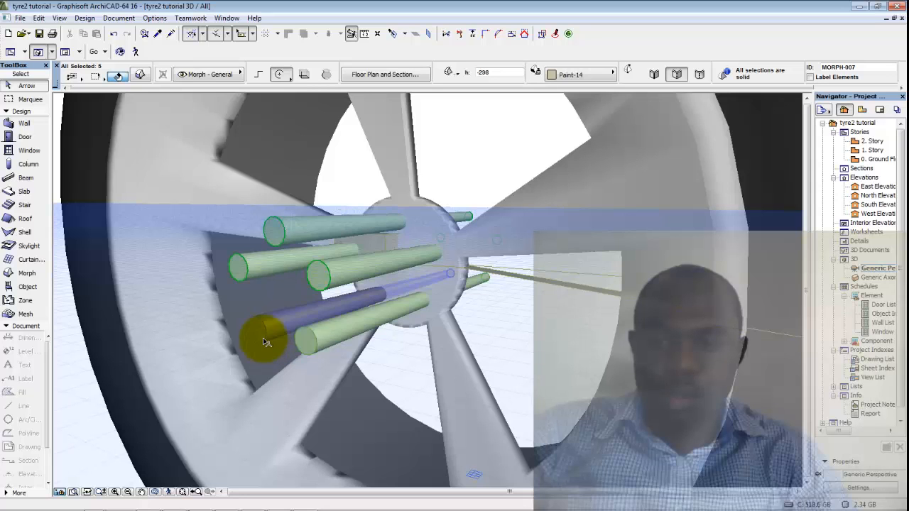
Select the five rods together with the wheel morph and subtract the rods from the wheel with the Boolean Subtract operation.
left_click(267, 331)
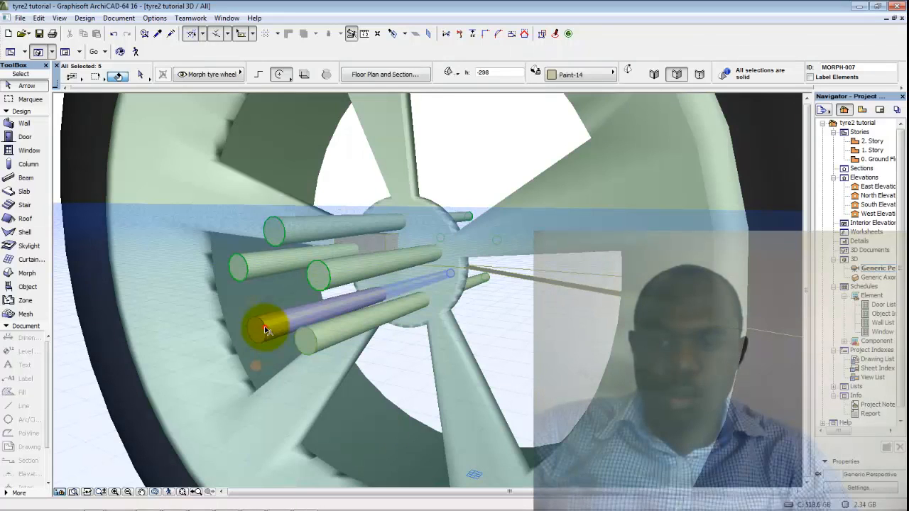
left_click(485, 259, "shift")
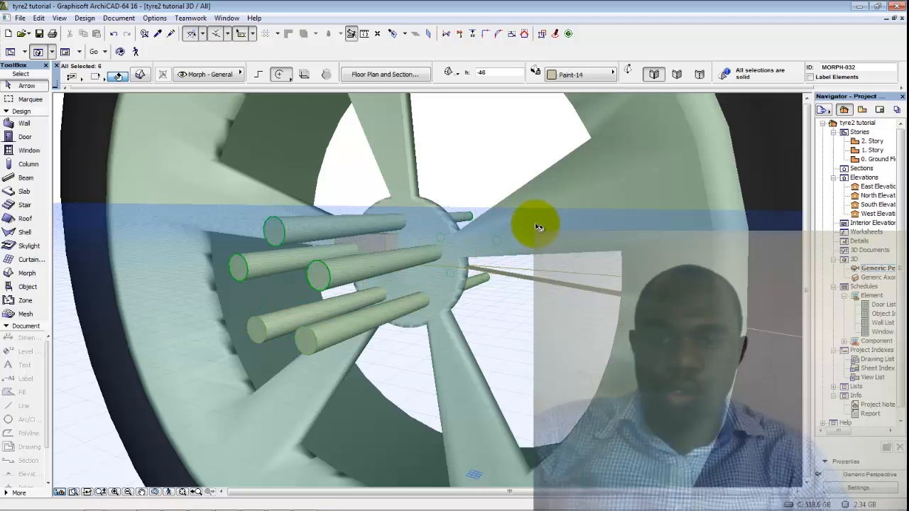
right_click(447, 128)
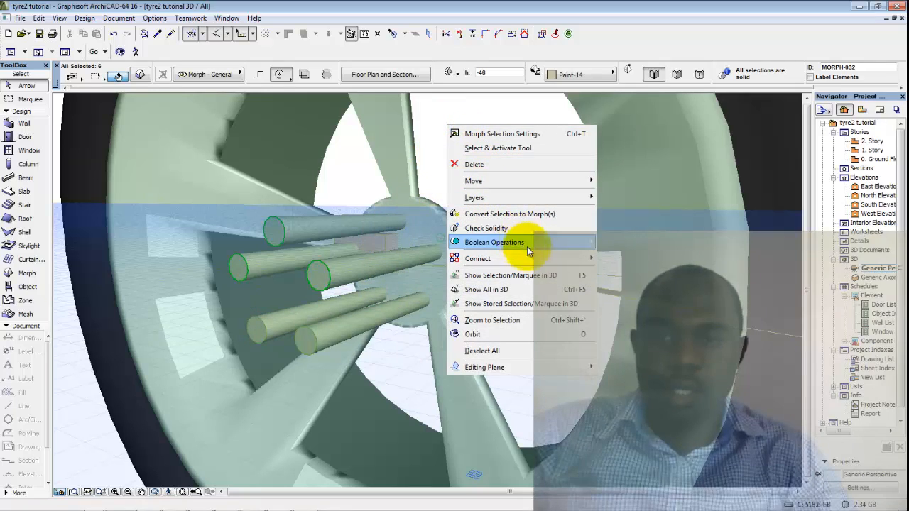
mouse_move(558, 242)
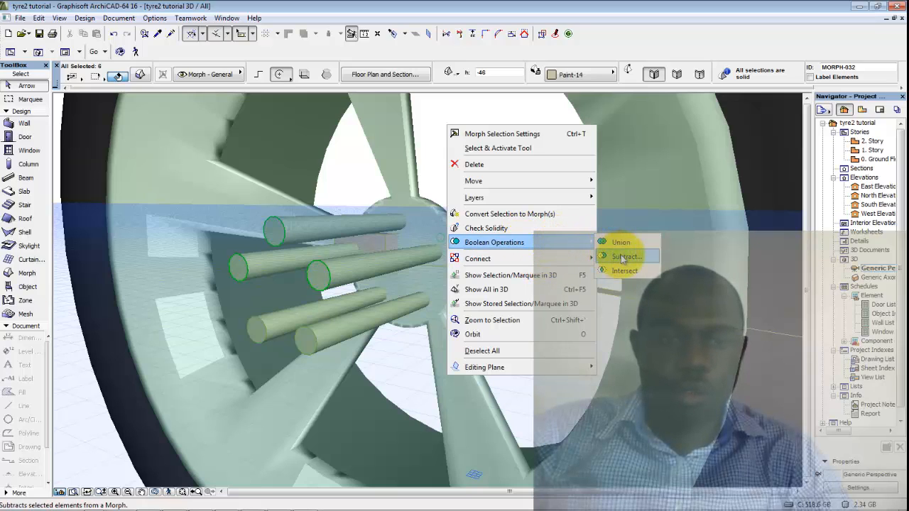
left_click(621, 257)
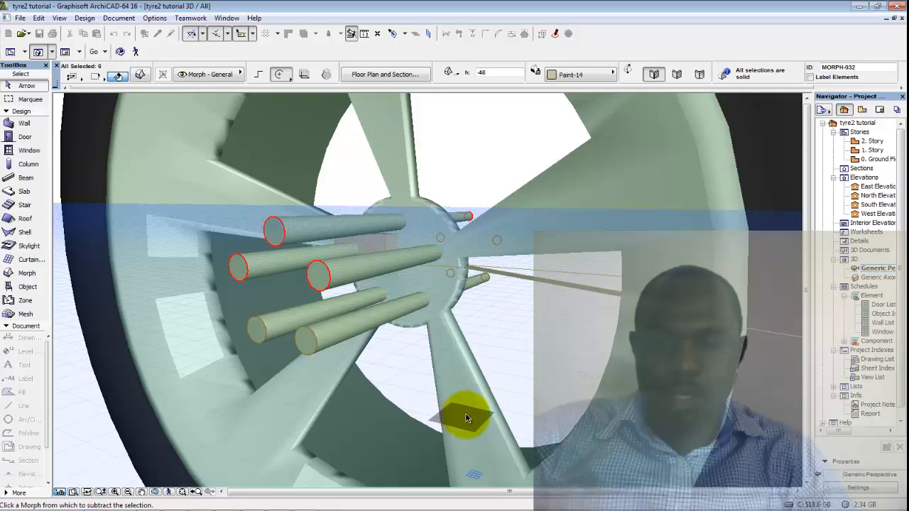
left_click(637, 157)
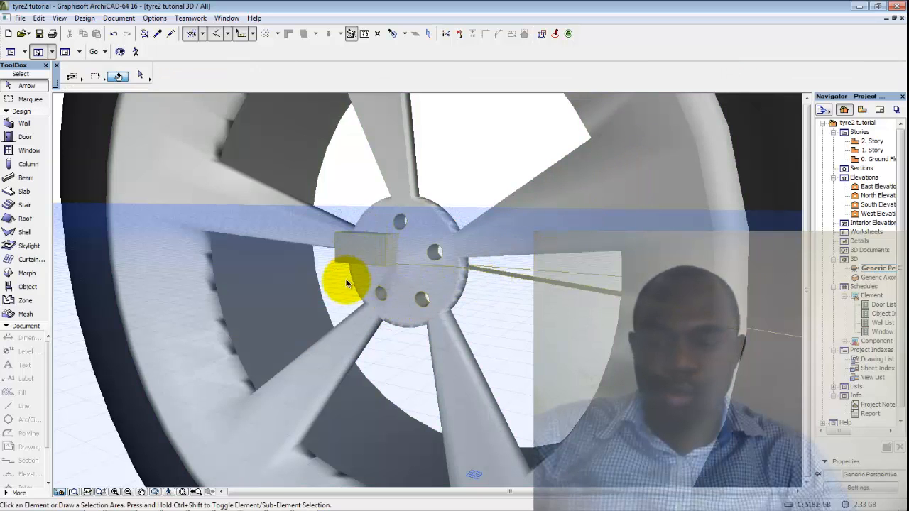
Delete the leftover box, the thin plate and the straight line morph extending from the wheel hub.
middle_click_drag(346, 278, 533, 270, "shift")
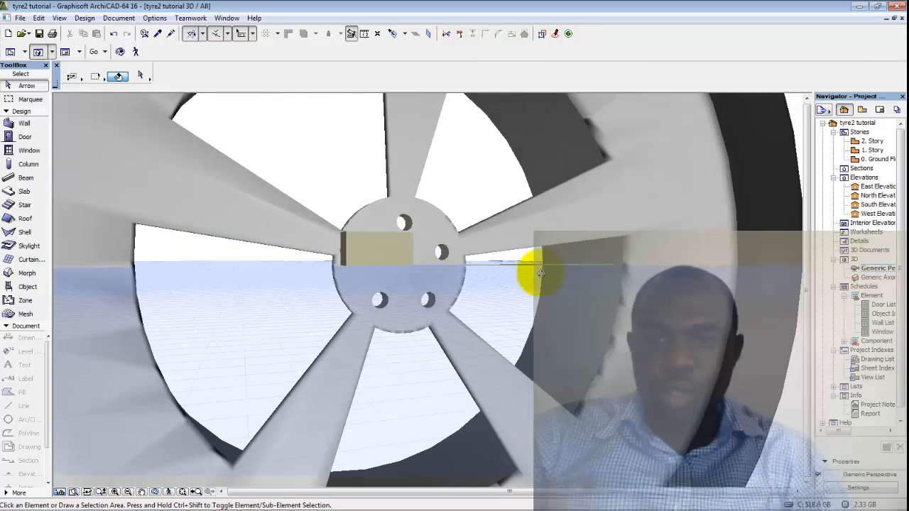
middle_click_drag(404, 279, 385, 263, "shift")
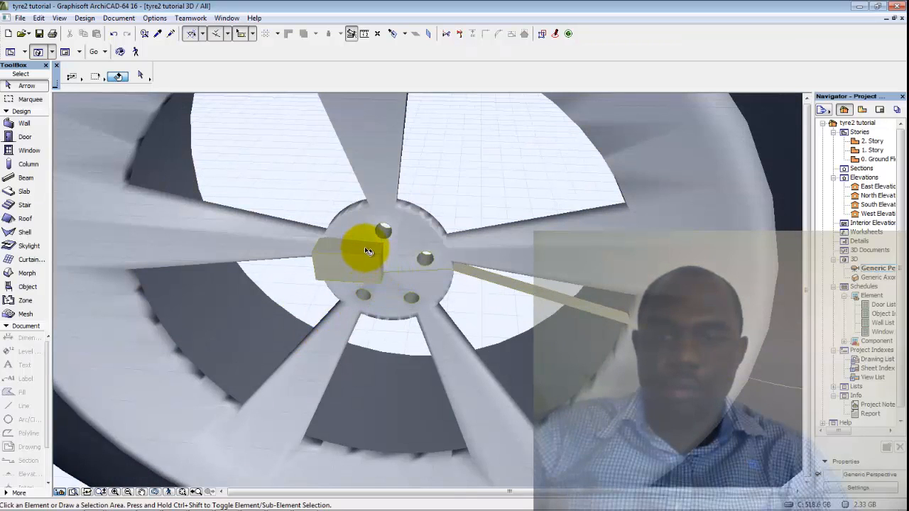
left_click(362, 259)
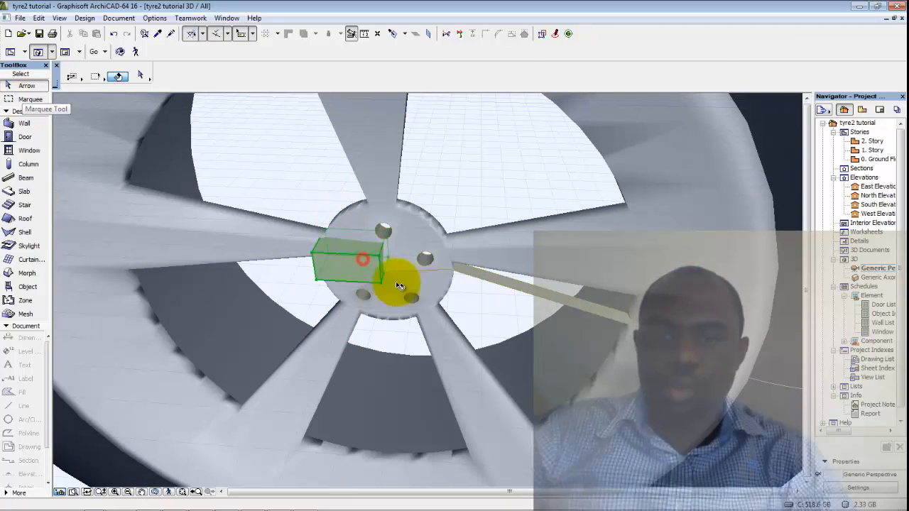
key("Delete")
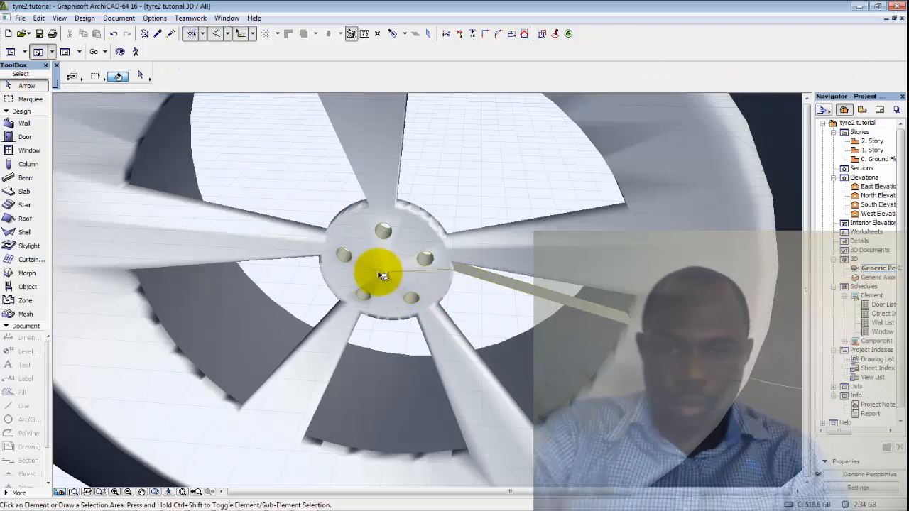
left_click_drag(388, 276, 436, 278)
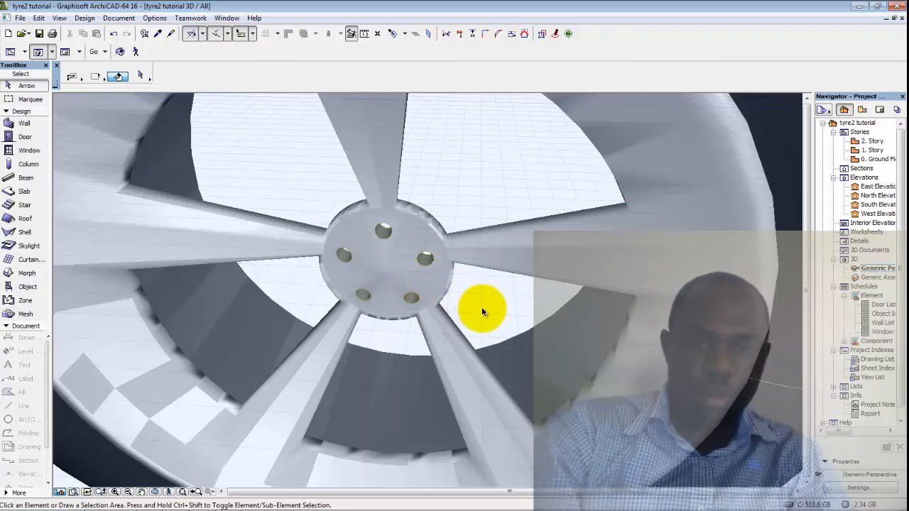
middle_click_drag(478, 309, 479, 251, "shift")
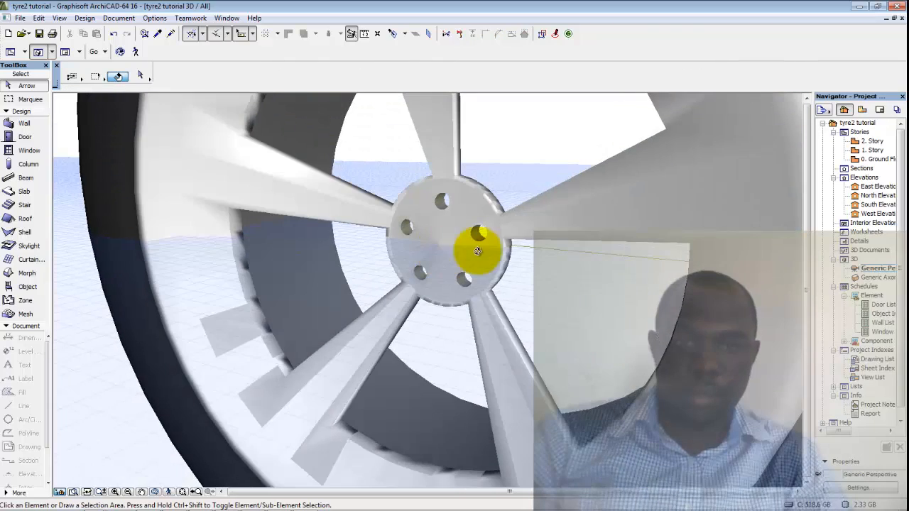
left_click(560, 254)
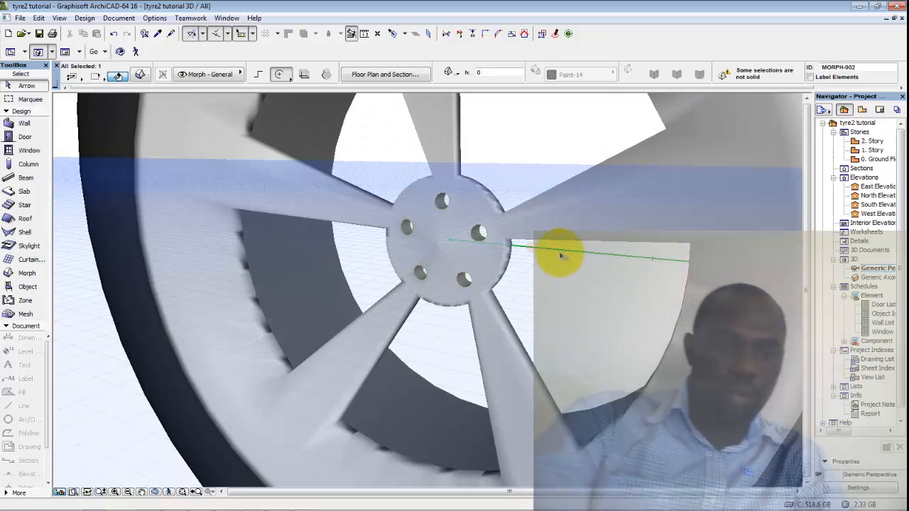
key("Escape")
Examine the finished wheel hub's bolt holes up close and from the side, and check the wheel morph by selecting and deselecting it.
scroll(552, 257, "down", 8)
middle_click_drag(538, 254, 454, 273, "shift")
scroll(455, 275, "up", 10)
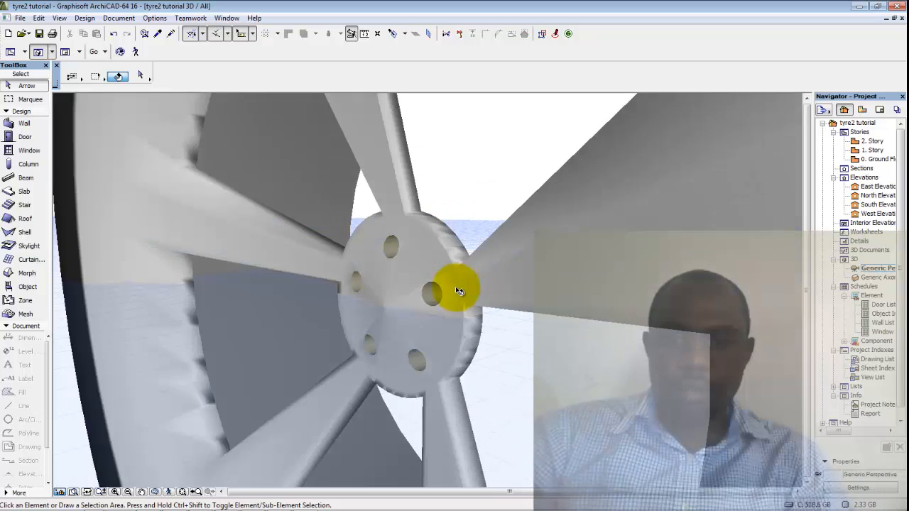
scroll(458, 291, "down", 8)
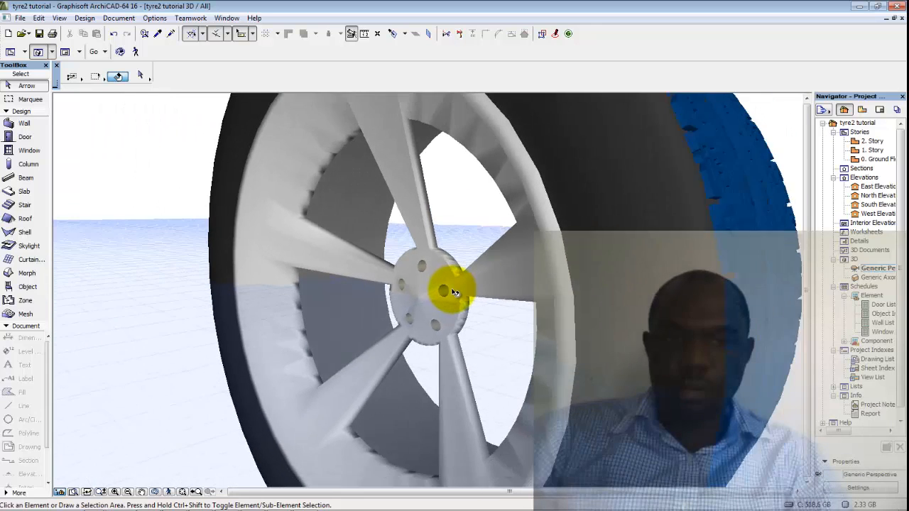
mouse_move(454, 294)
middle_mouse_down("shift")
mouse_move(427, 345)
mouse_move(452, 307)
middle_mouse_up("shift")
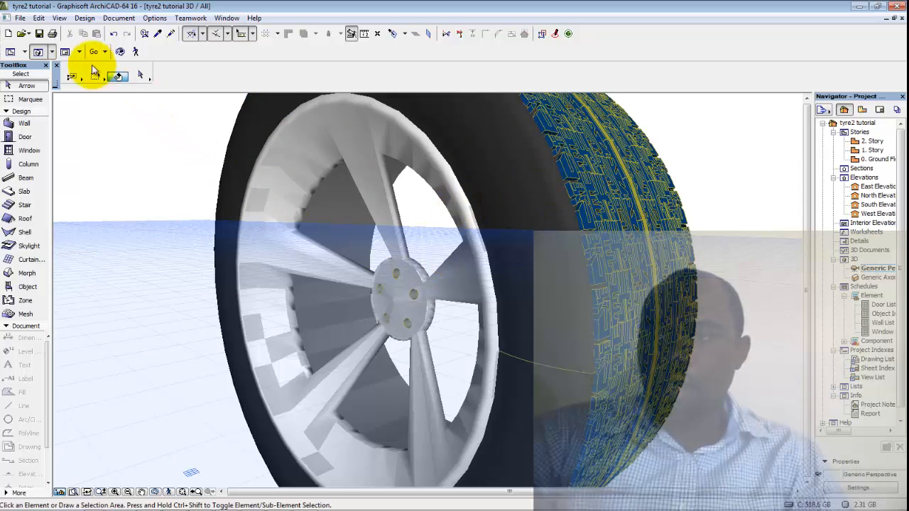
left_click(423, 161)
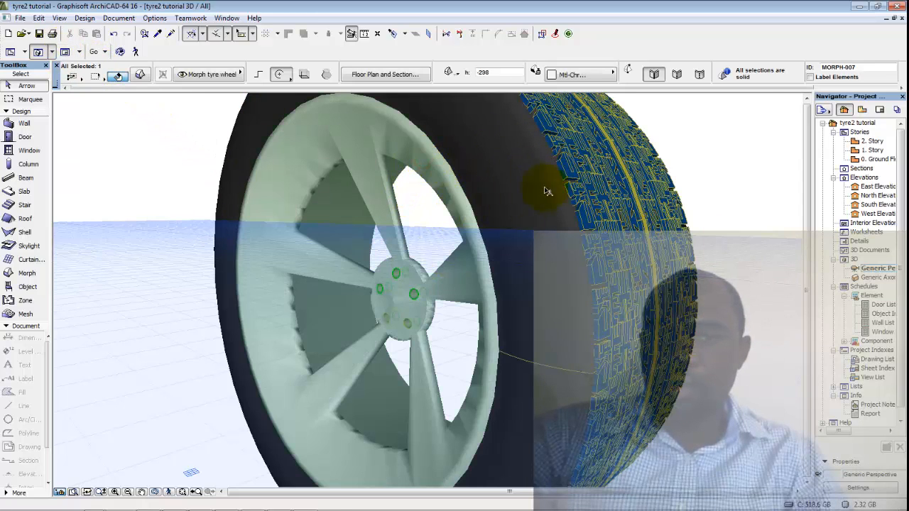
left_click(755, 128)
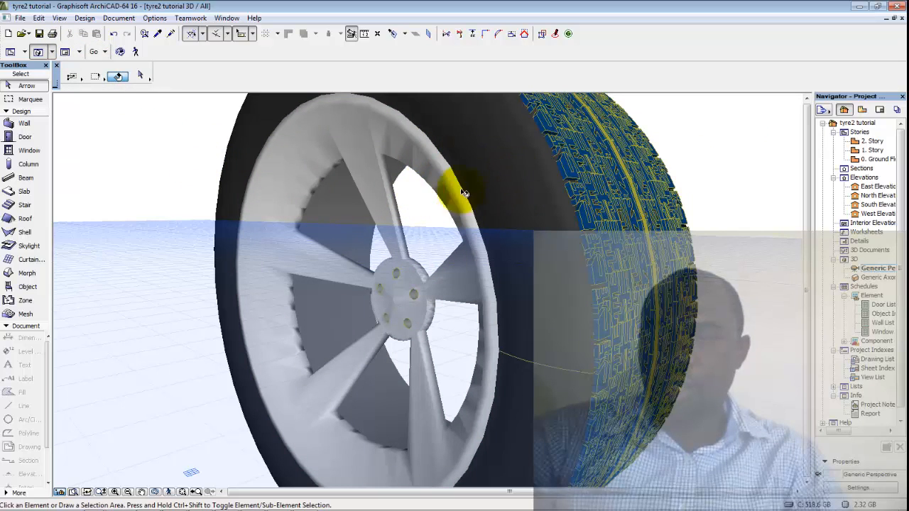
Save the 3D model as a Google SketchUp file (*.skp) named tyre2 tutorial in the glass cup folder, exporting all element types and layers.
left_click(24, 18)
left_click(51, 107)
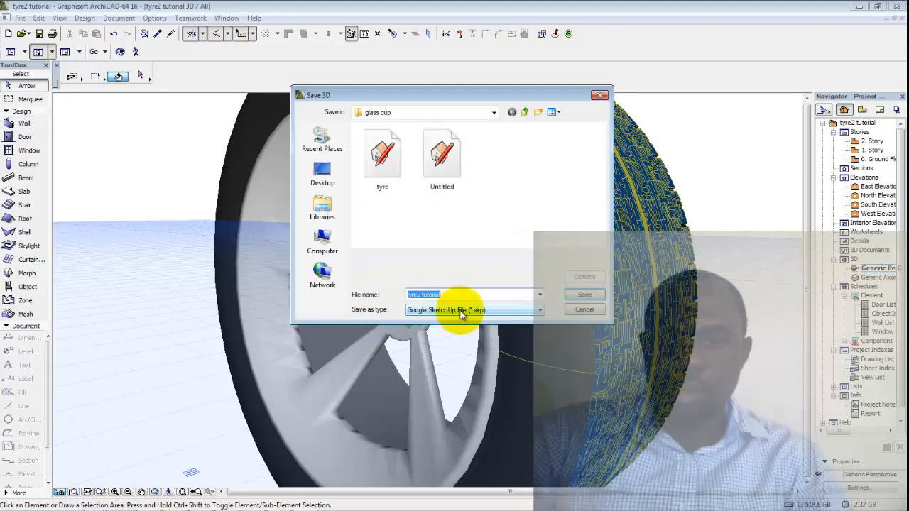
left_click(461, 312)
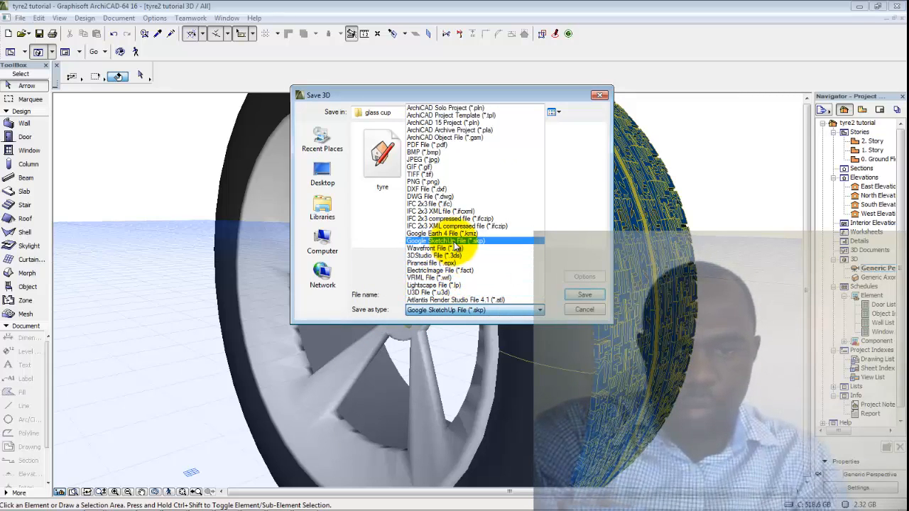
left_click(481, 242)
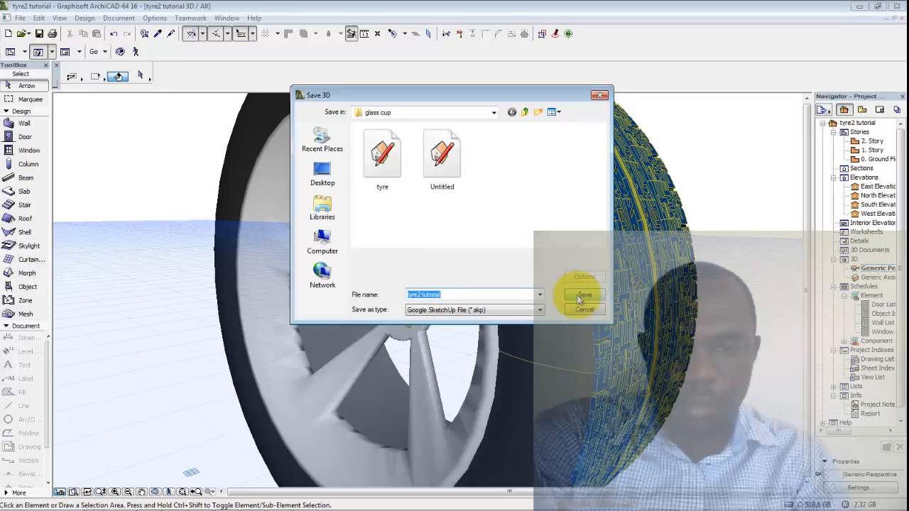
left_click(494, 114)
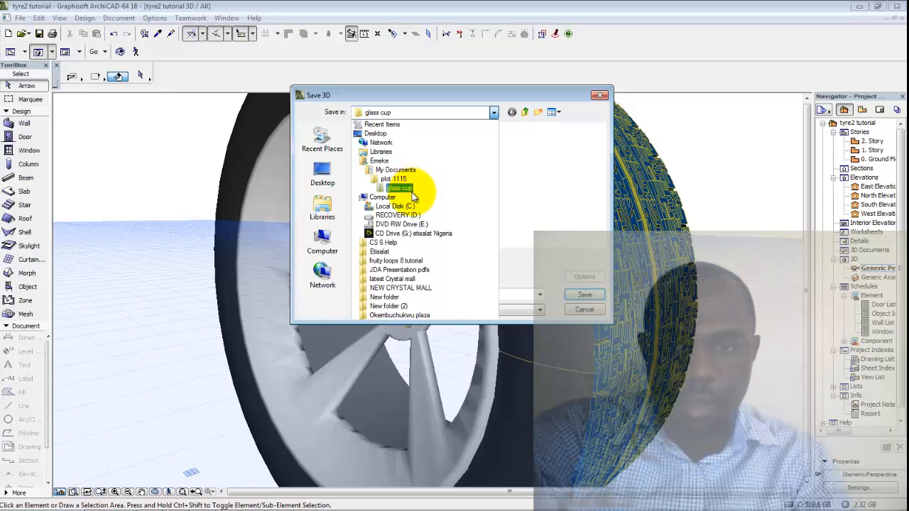
left_click(543, 223)
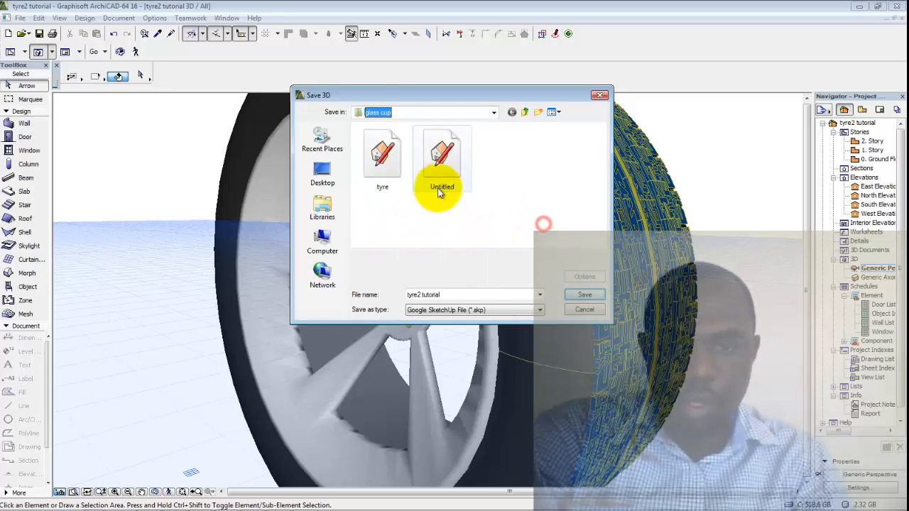
left_click(444, 297)
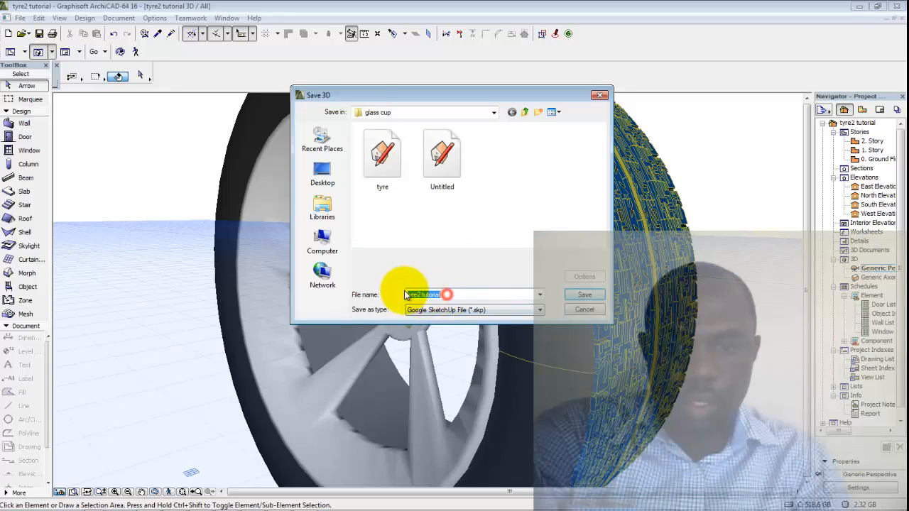
left_click(586, 296)
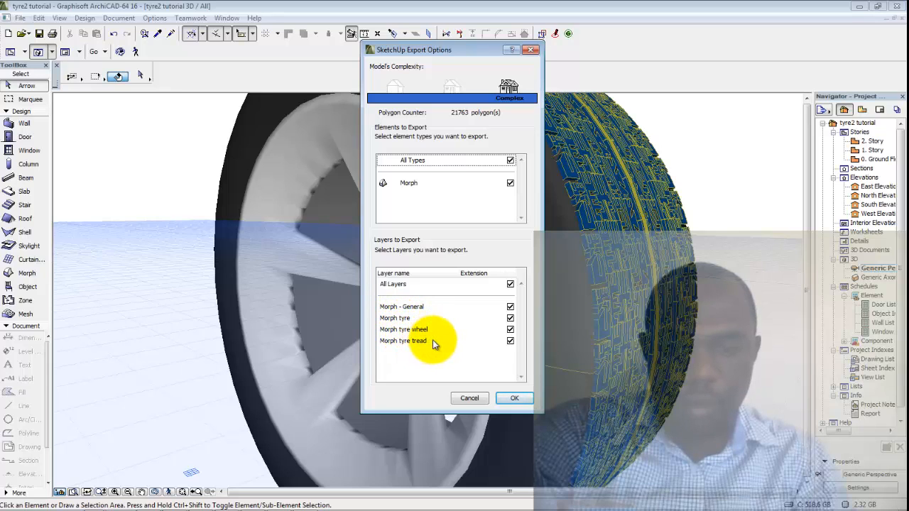
left_click(519, 397)
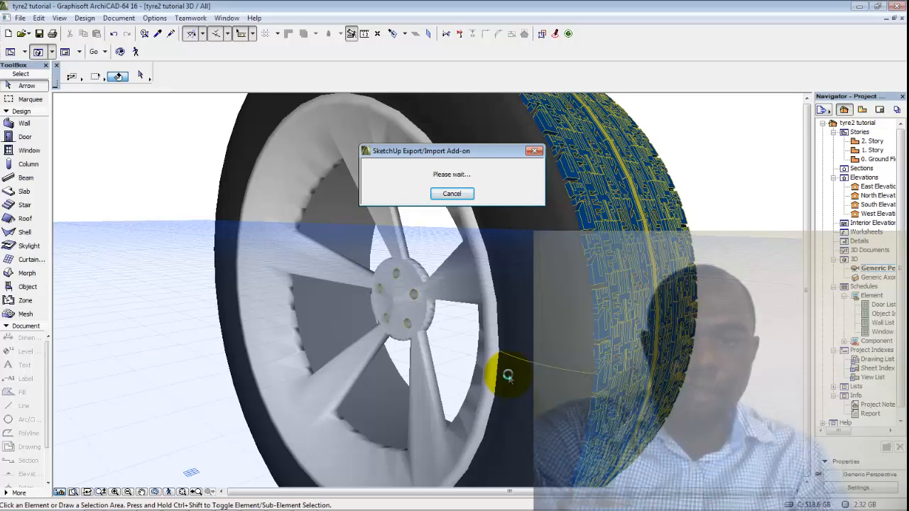
left_click(696, 168)
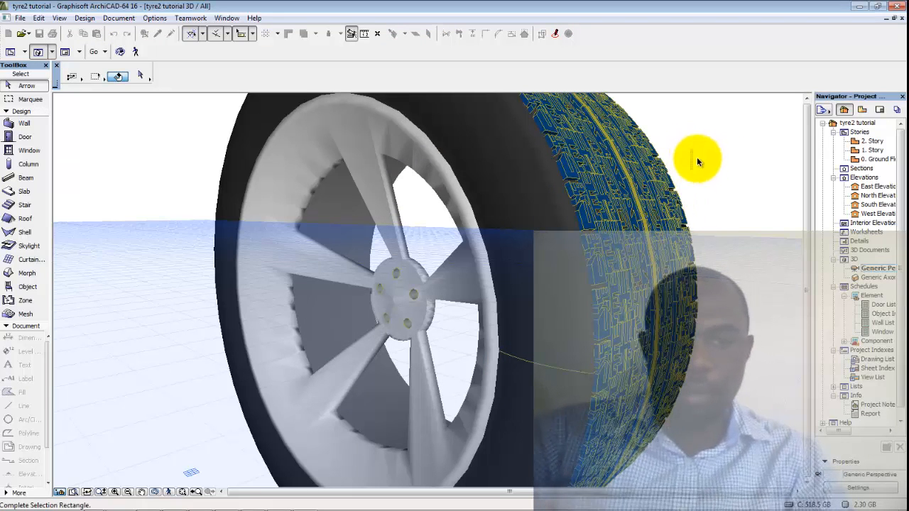
left_click(716, 160)
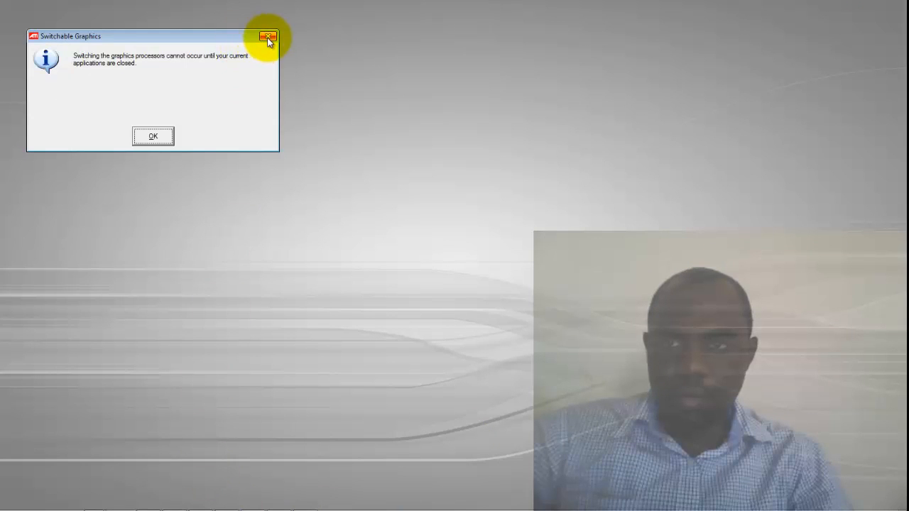
Dismiss the Switchable Graphics message, switch to 3ds Max Design and start importing a file.
left_click(267, 37)
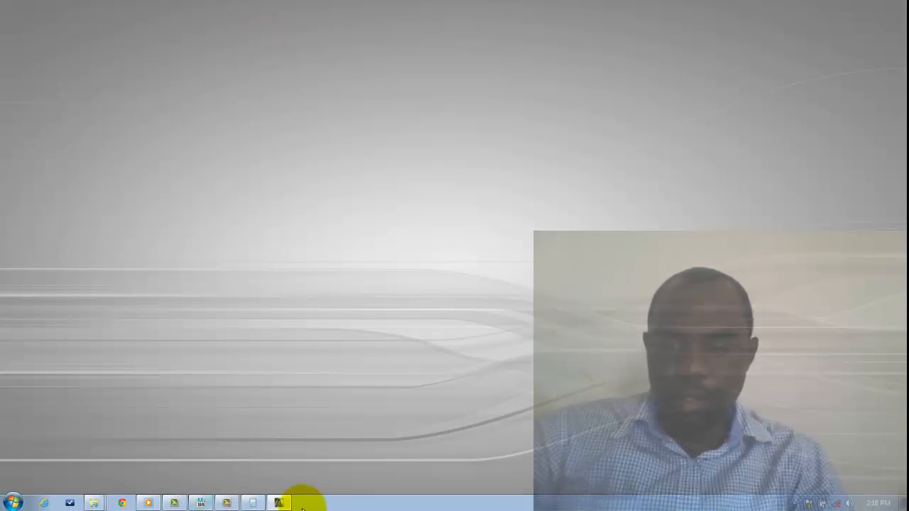
left_click(204, 503)
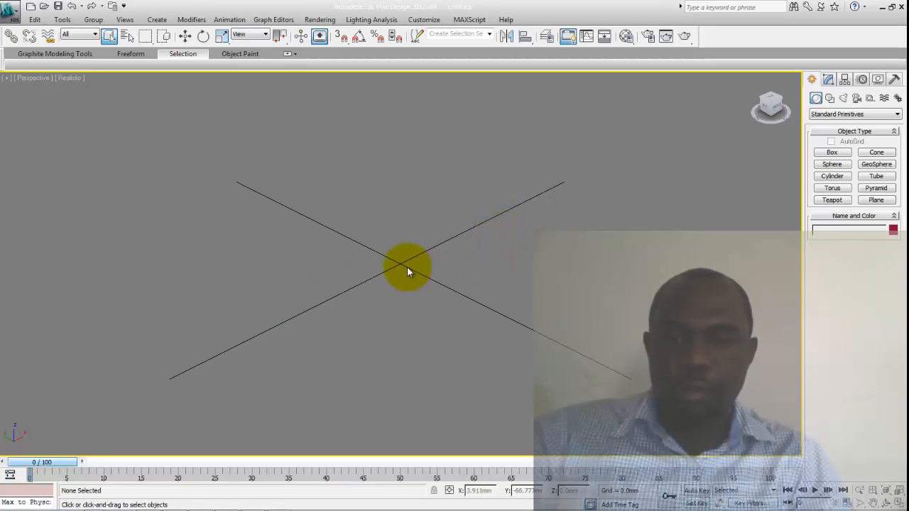
left_click(13, 14)
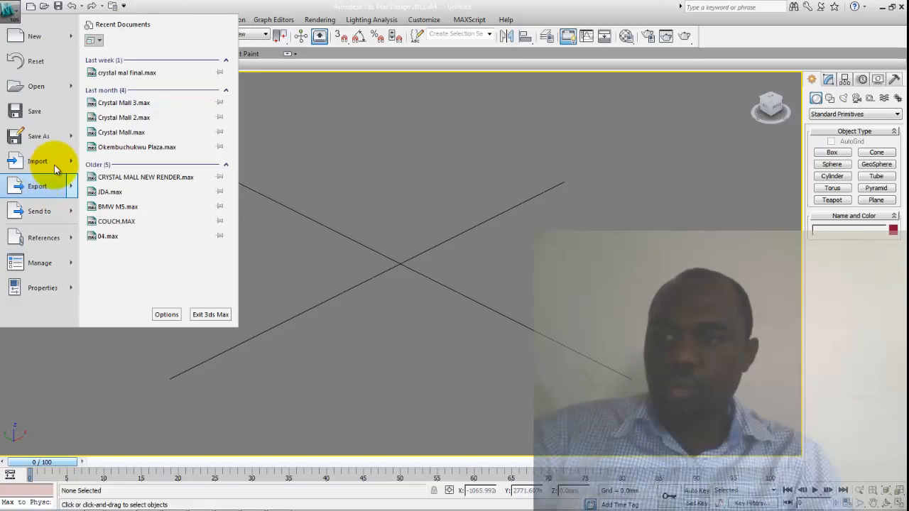
mouse_move(43, 162)
left_click(128, 61)
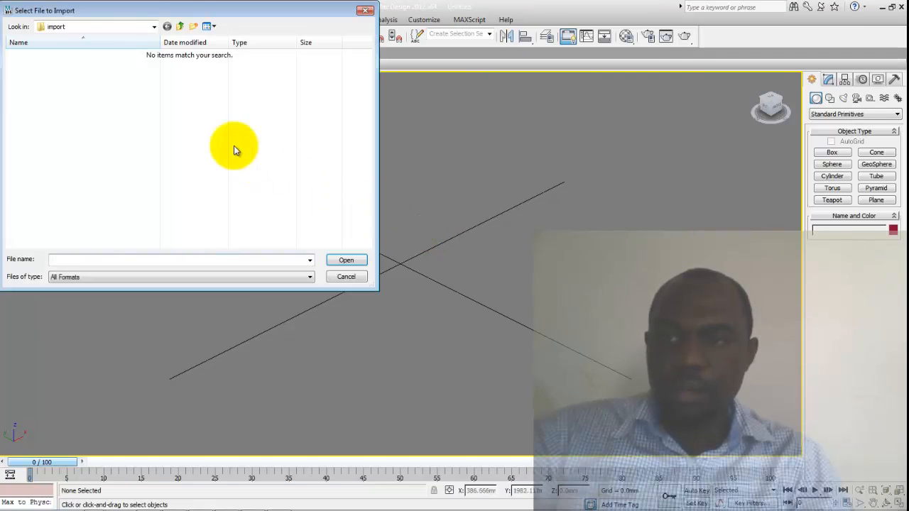
Choose the exported tyre SketchUp file for import from My Documents, plot 1115, glass cup.
left_click(153, 27)
left_click(144, 84)
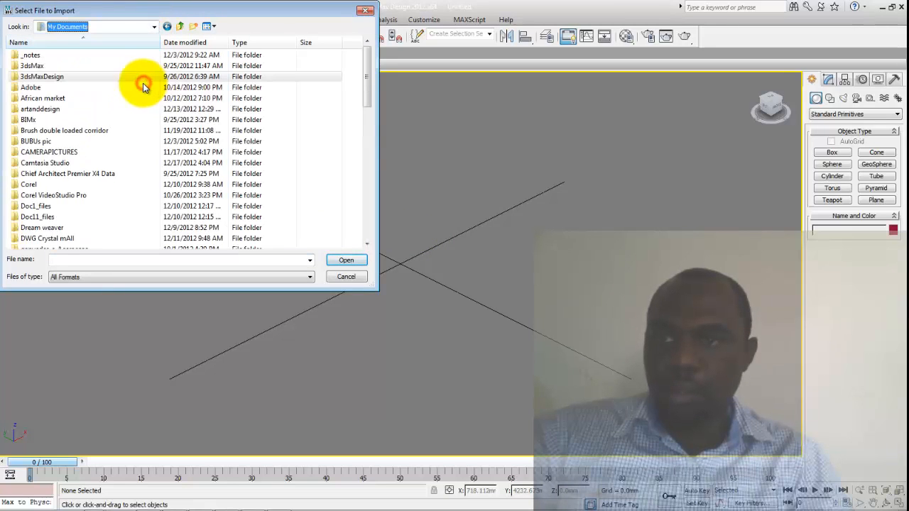
scroll(320, 189, "down", 7)
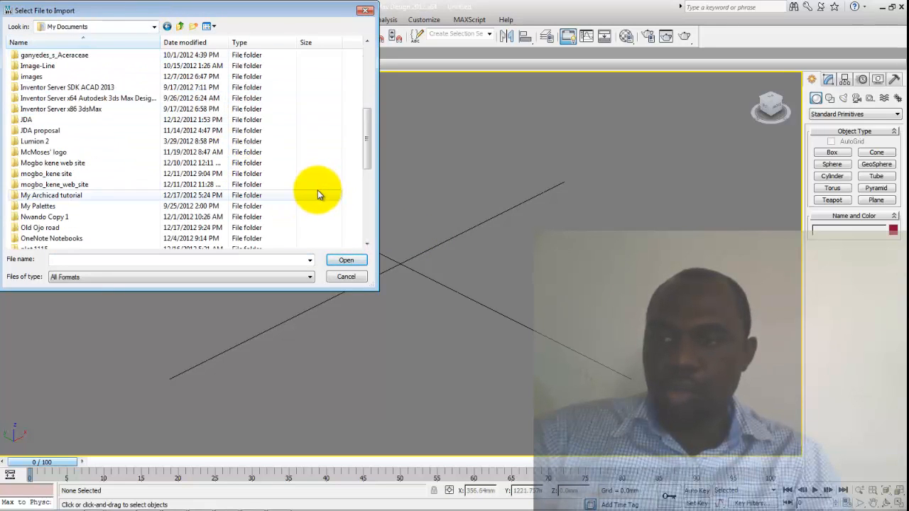
scroll(278, 174, "up", 1)
scroll(279, 175, "up", 3)
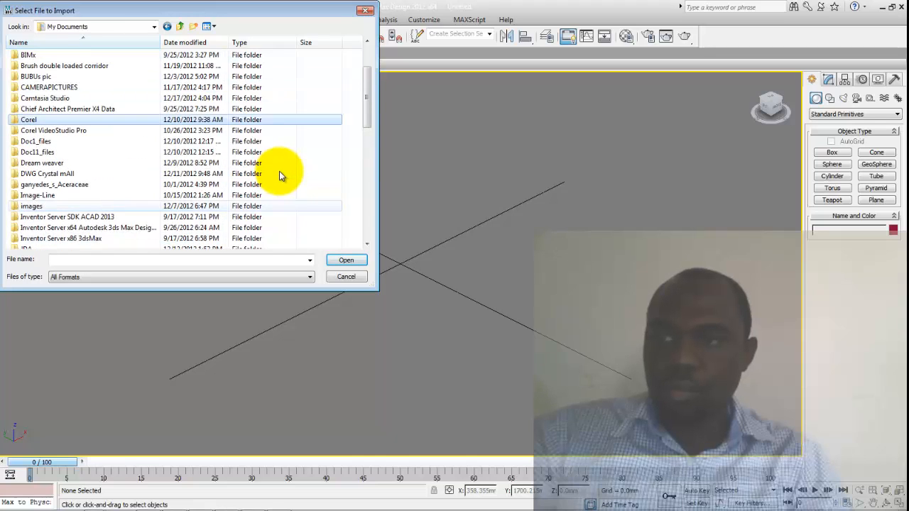
scroll(280, 176, "down", 3)
scroll(280, 176, "down", 6)
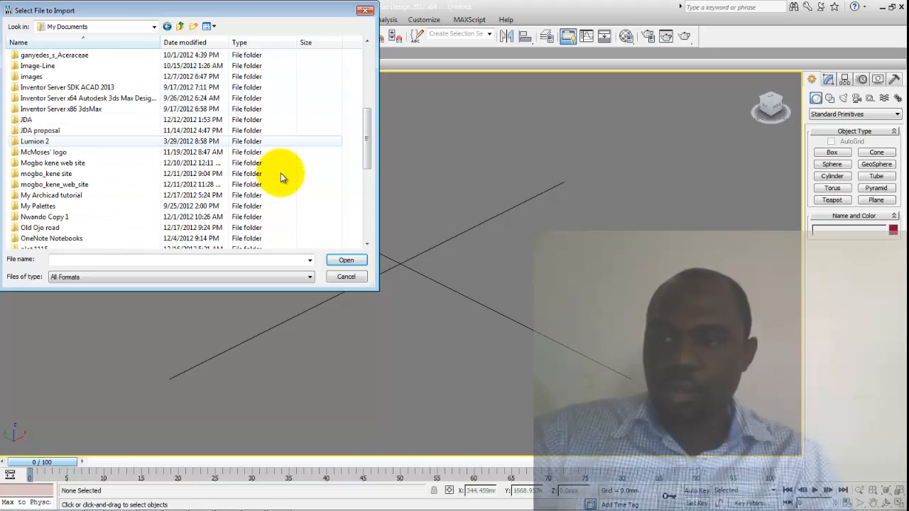
scroll(281, 177, "up", 8)
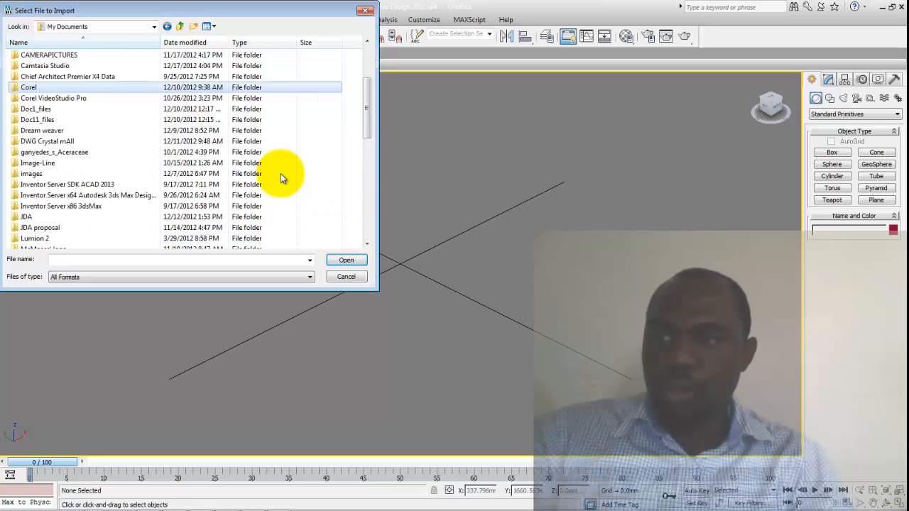
scroll(282, 178, "up", 3)
scroll(282, 178, "down", 3)
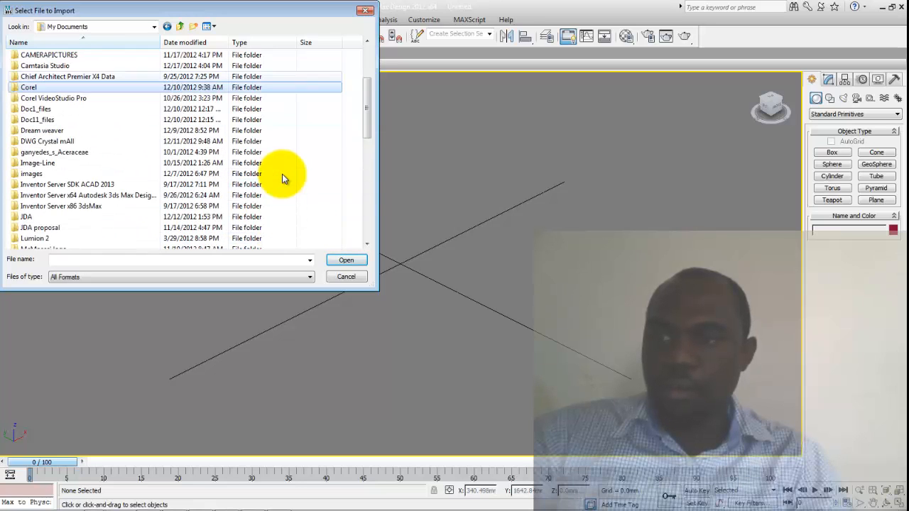
scroll(282, 178, "down", 6)
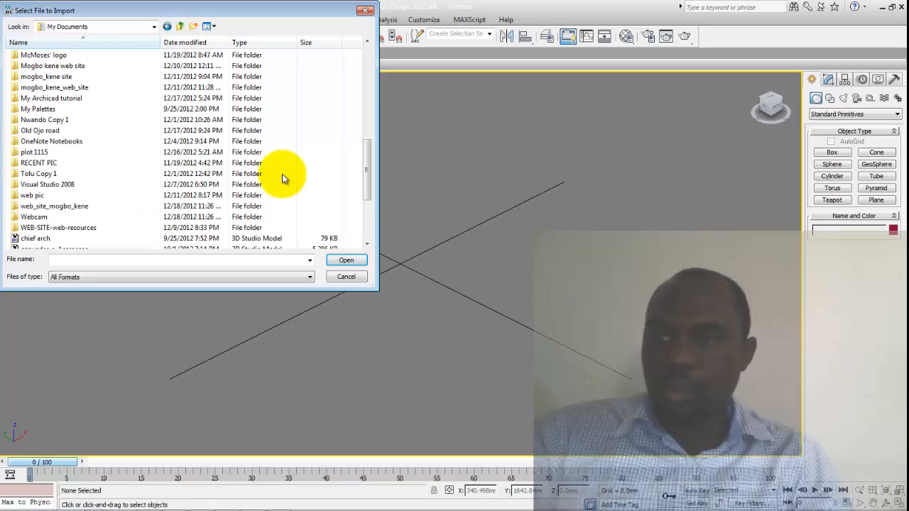
double_click(241, 152)
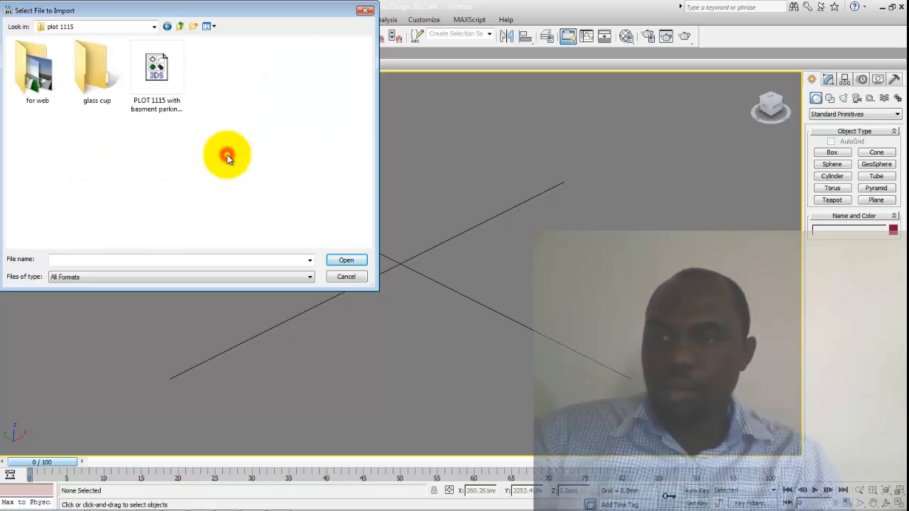
double_click(92, 67)
double_click(229, 95)
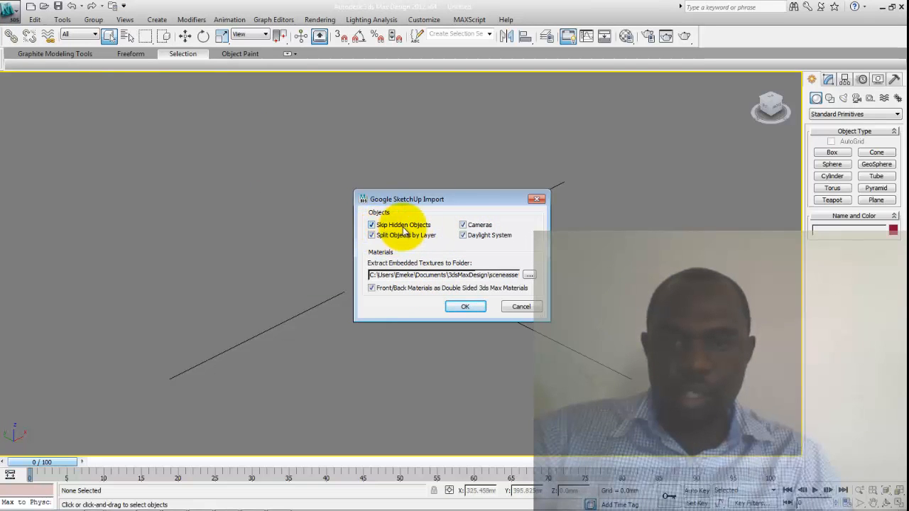
Import the model with the default SketchUp options, accepting mr Photographic Exposure Control at EV = 15 and the mr Physical Sky environment map.
mouse_move(389, 240)
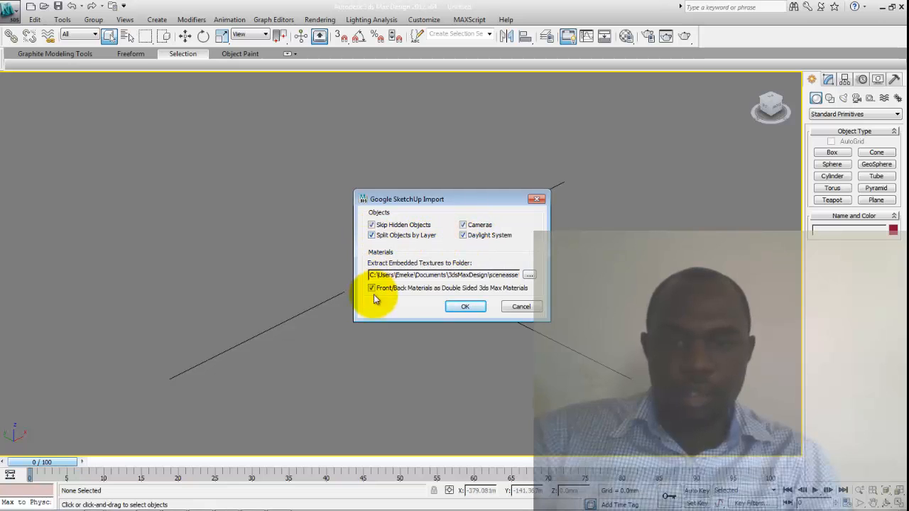
left_click(464, 307)
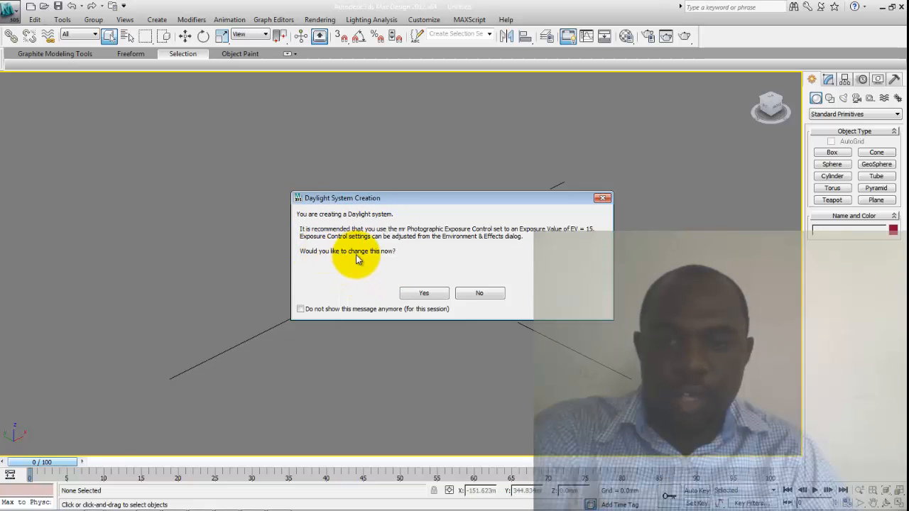
left_click(438, 299)
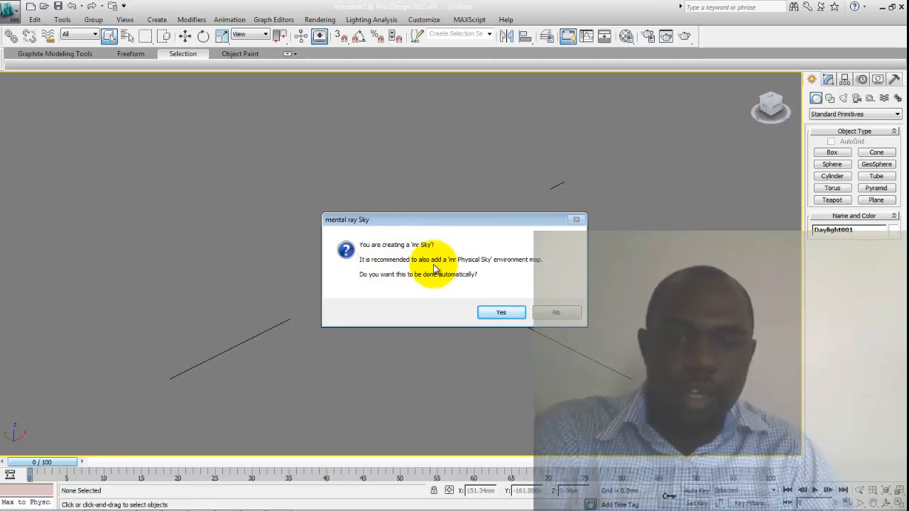
left_click(502, 313)
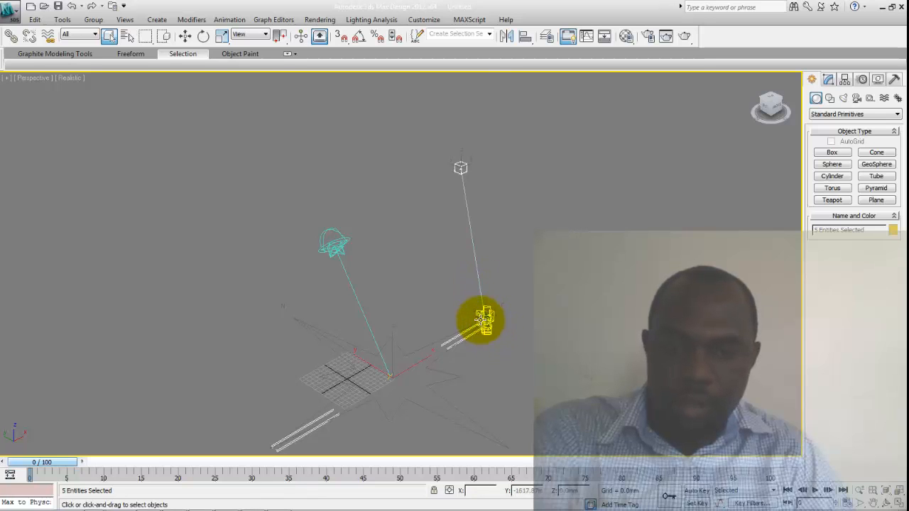
Show the imported tyre through the skpCamera001 camera in the perspective viewport.
left_click(33, 79)
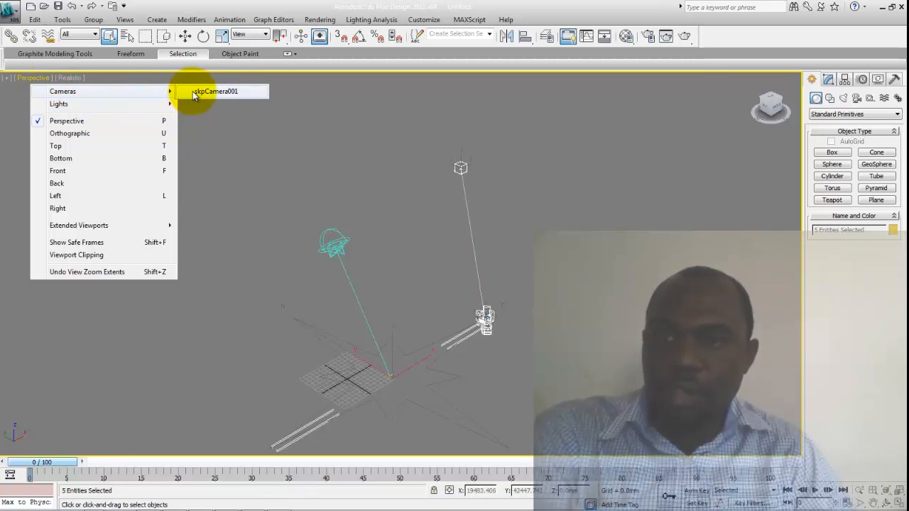
left_click(194, 93)
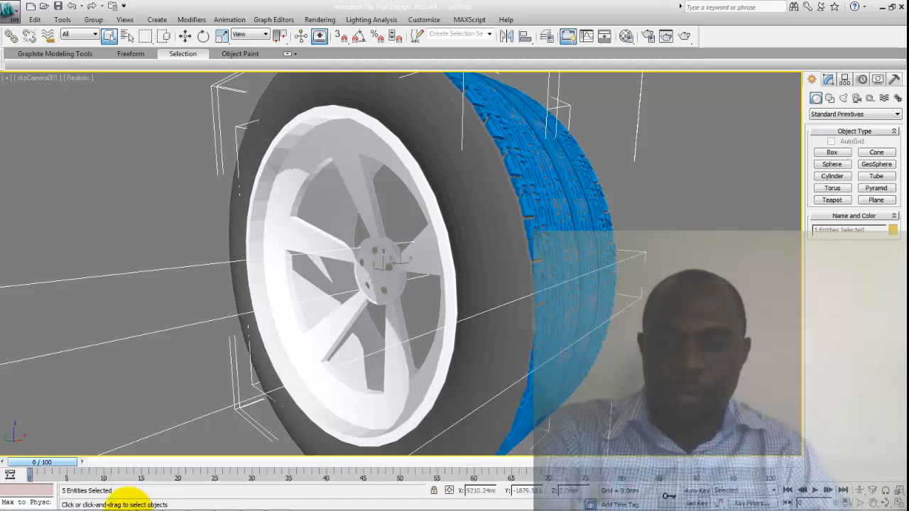
mouse_move(81, 504)
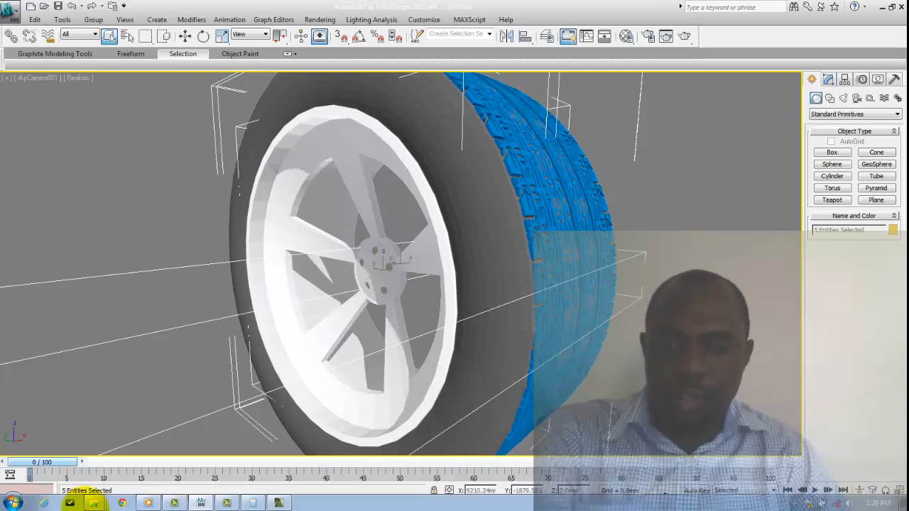
left_click(279, 503)
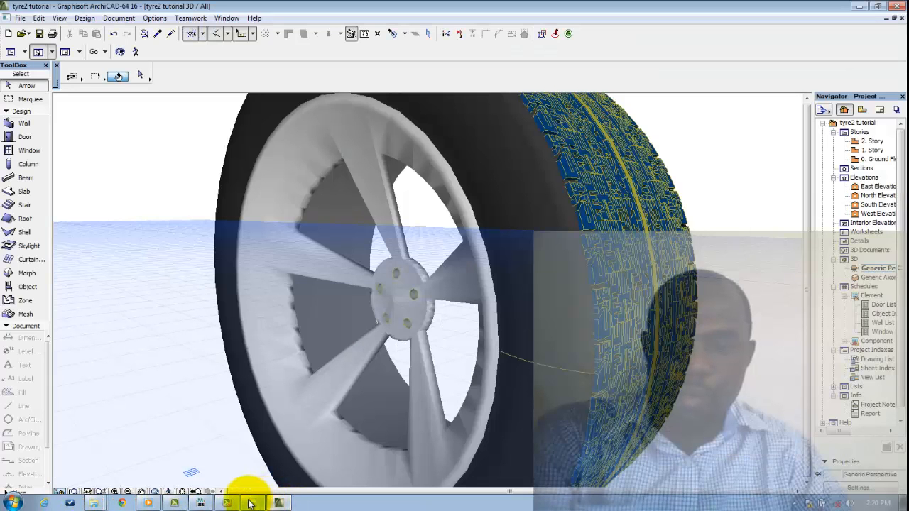
mouse_move(231, 505)
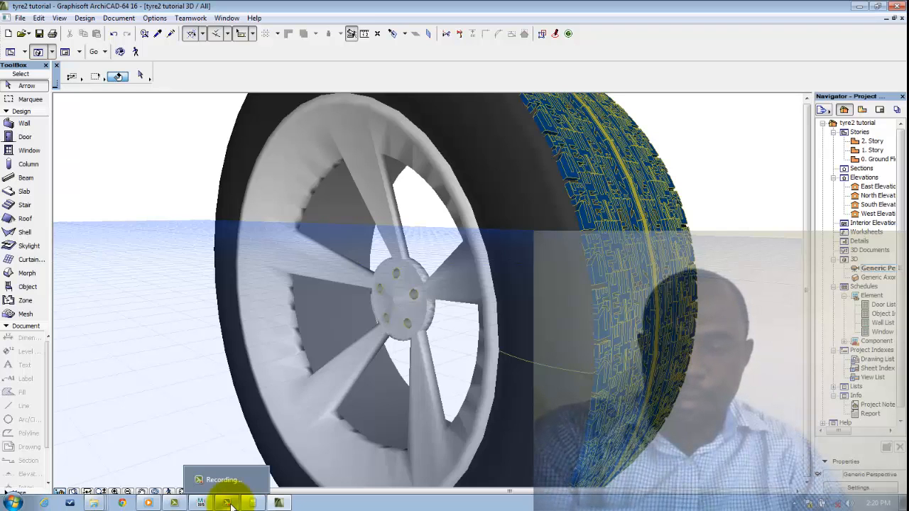
left_click(201, 503)
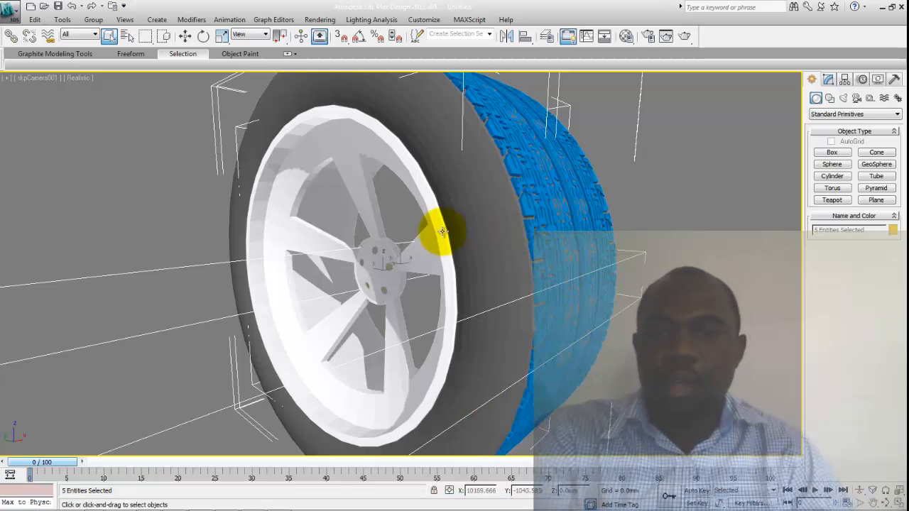
Render the tyre through the skpCamera001 view in production mode and close the rendered frame after checking it.
left_click(683, 37)
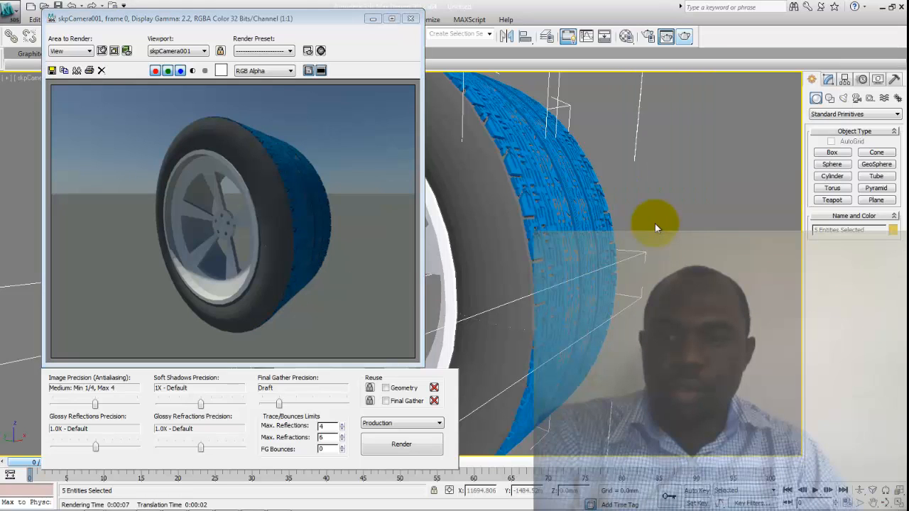
left_click(574, 218)
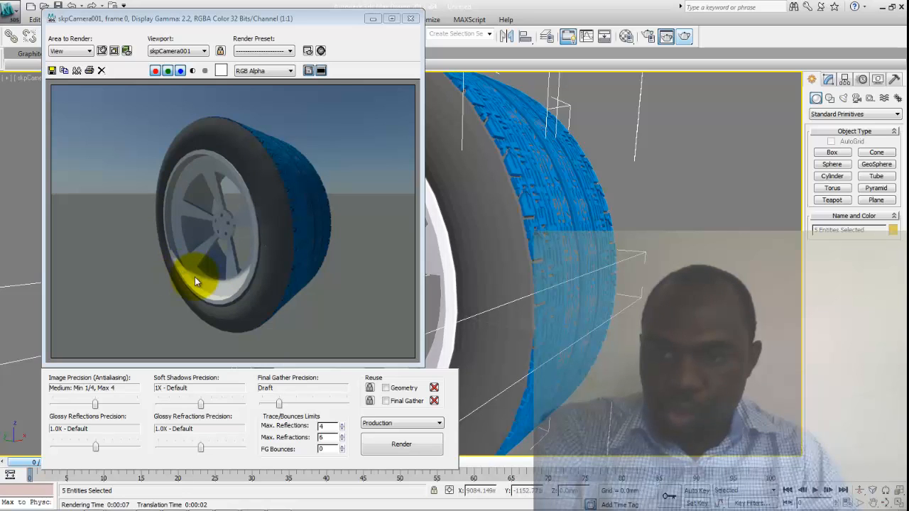
left_click(411, 19)
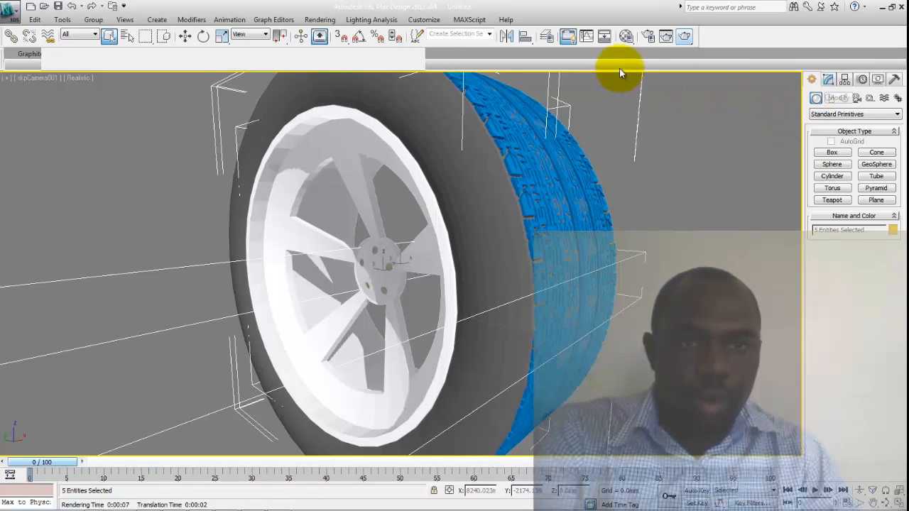
Reopen the rendered frame, start saving its image, and create and open a new folder inside glass cup.
left_click(667, 35)
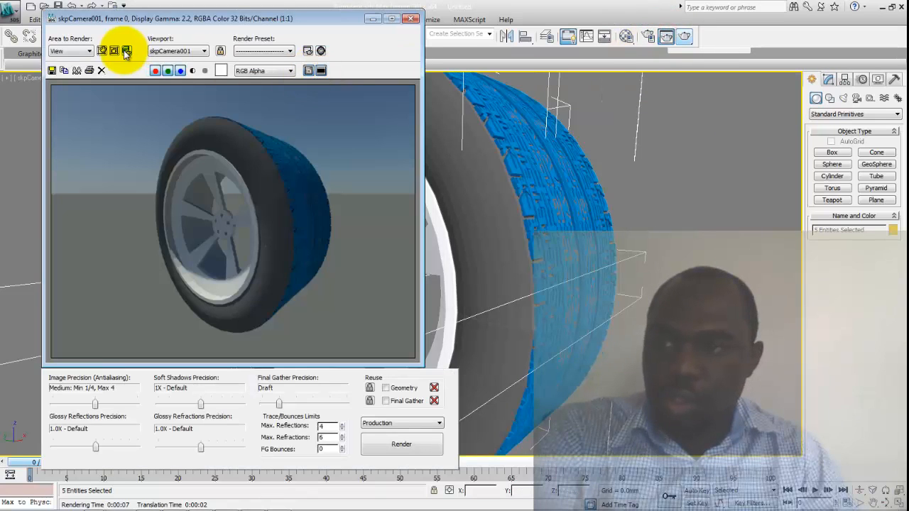
left_click(52, 70)
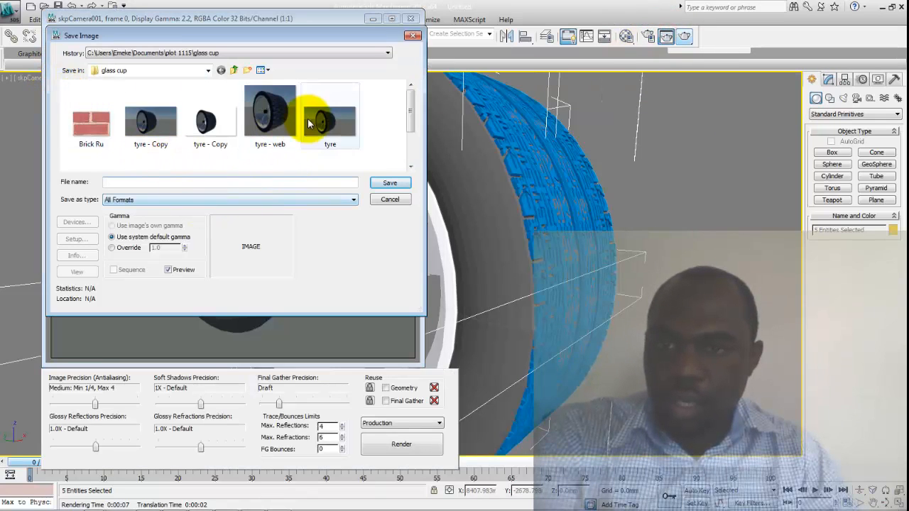
right_click(380, 133)
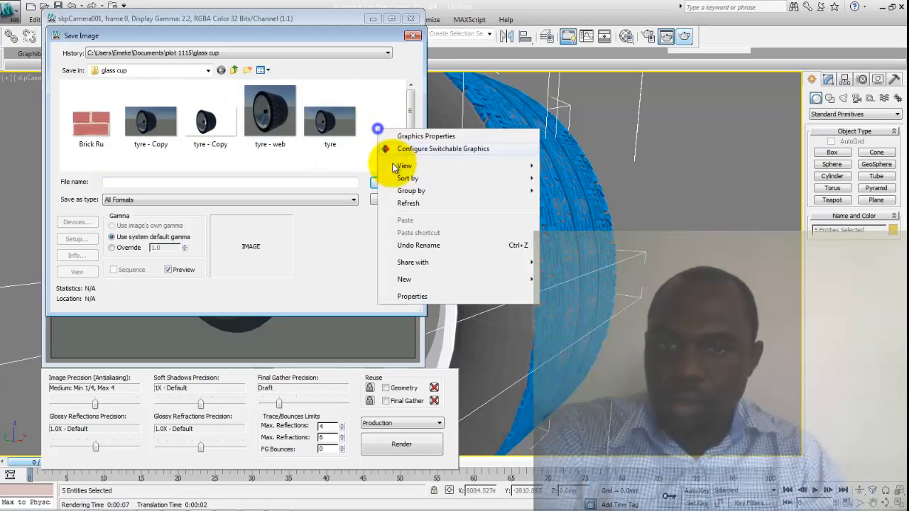
mouse_move(458, 282)
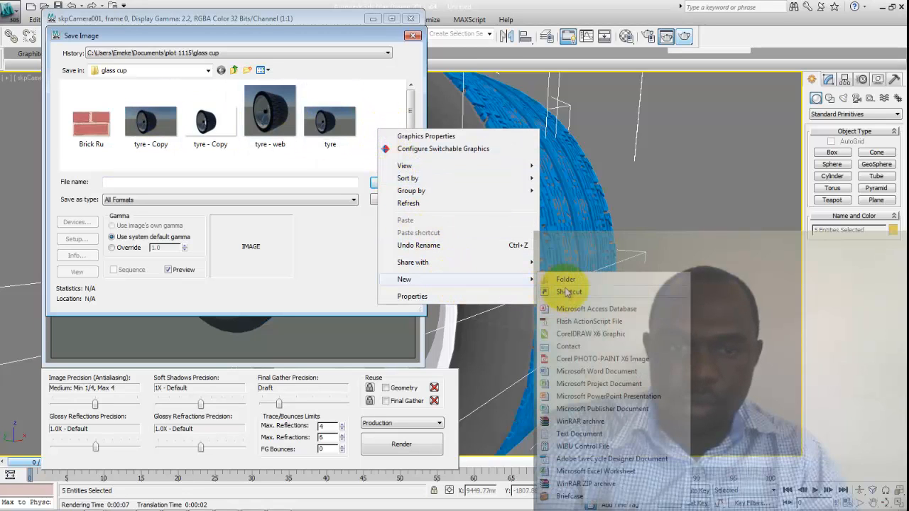
left_click(566, 282)
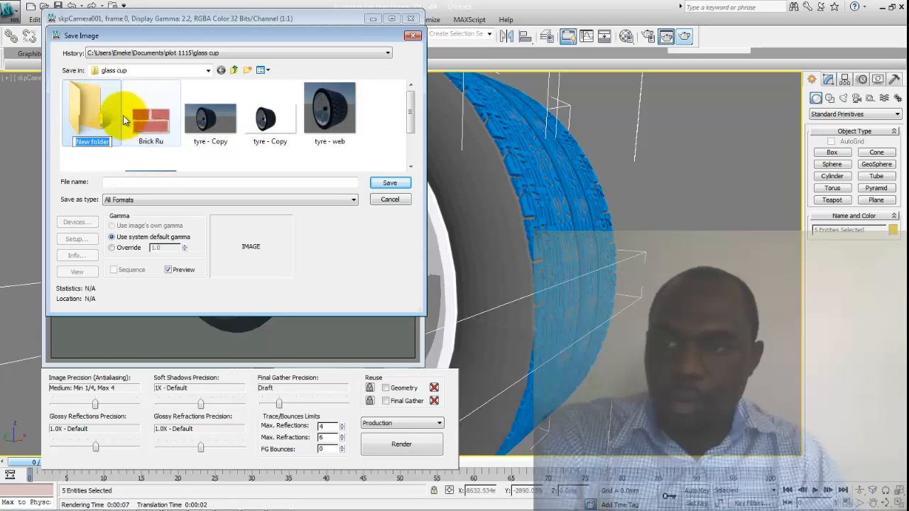
left_click(96, 113)
double_click(103, 123)
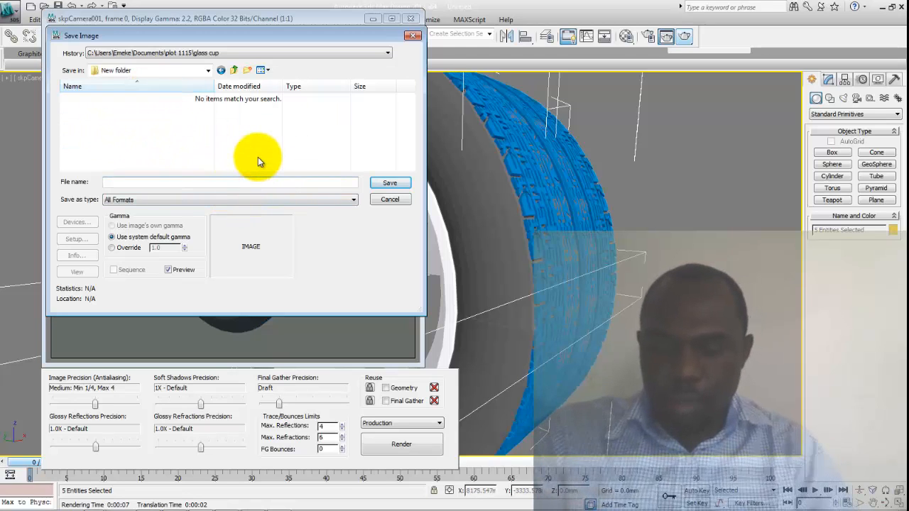
Save the render as tyre1 render in BMP format with RGB 24 bit colours and close the rendered frame.
type("re")
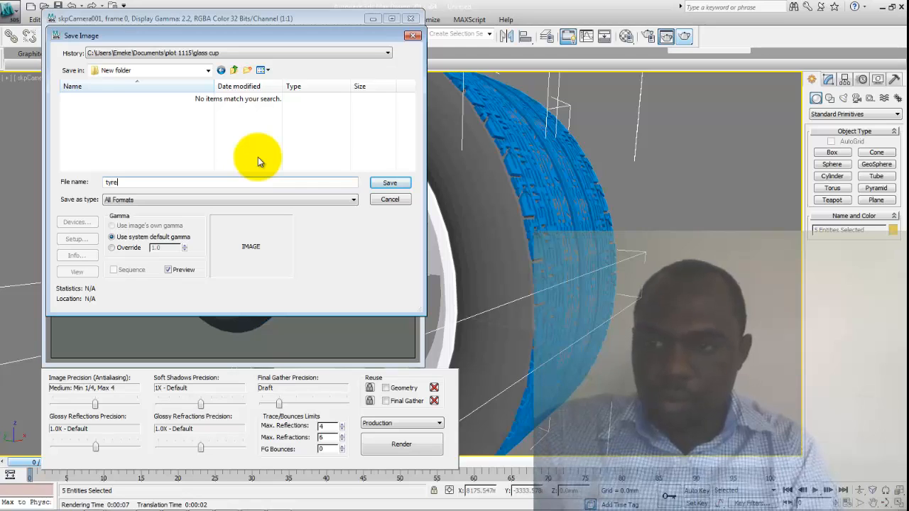
type("1 render")
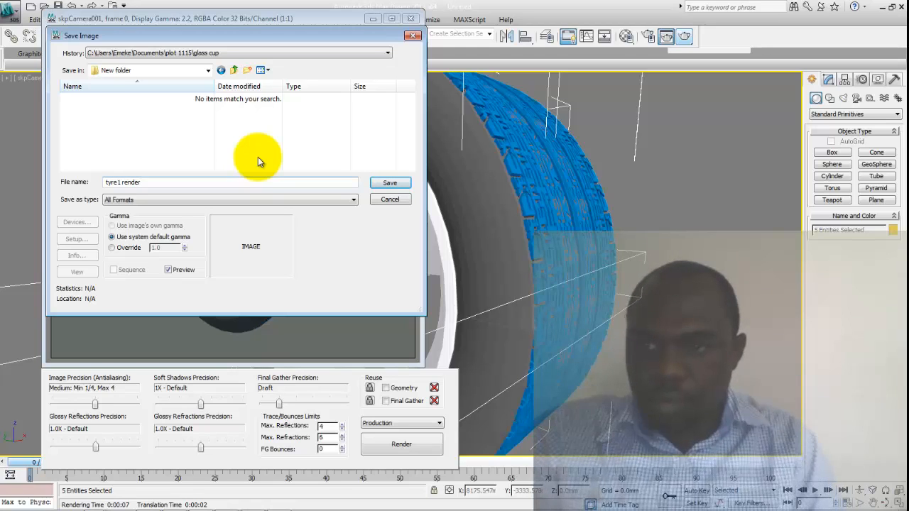
left_click(267, 202)
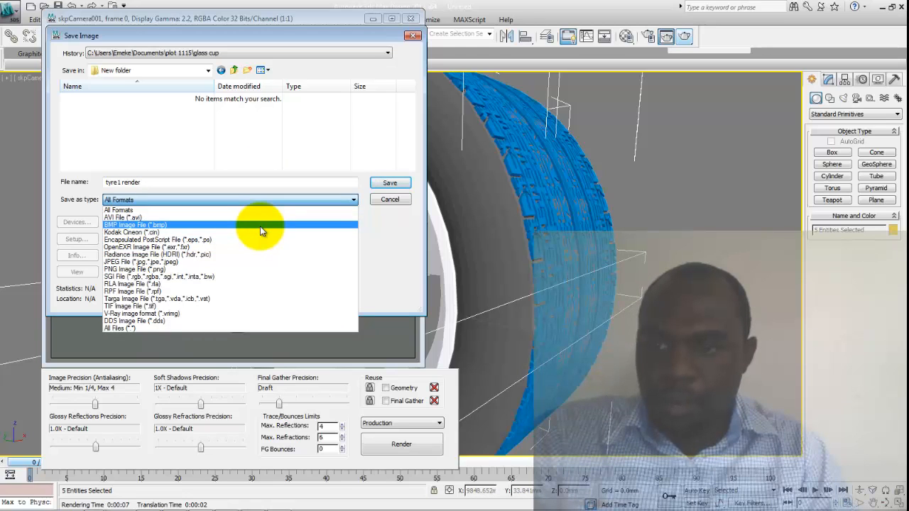
left_click(260, 226)
left_click(389, 183)
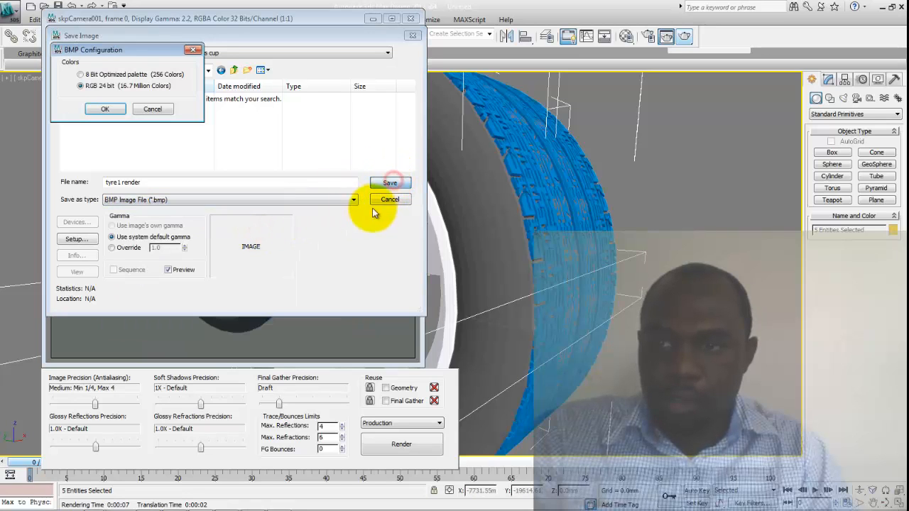
left_click(105, 109)
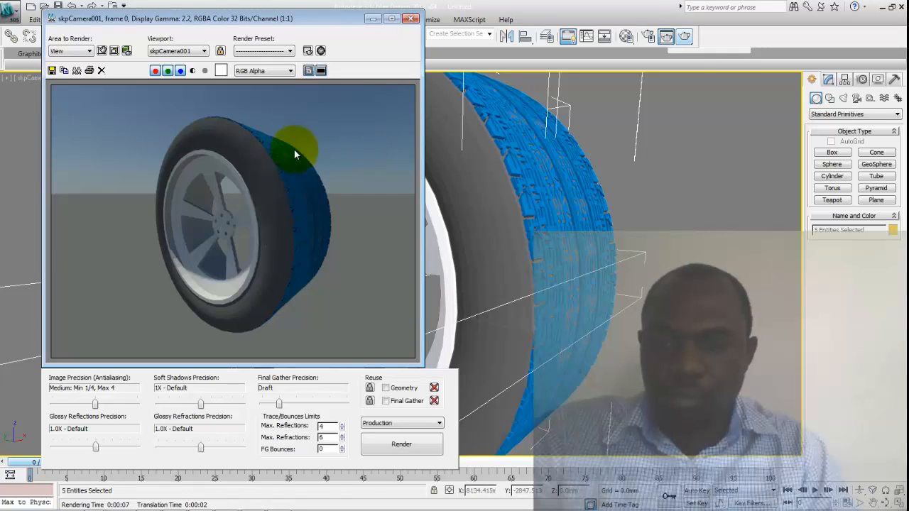
left_click(411, 19)
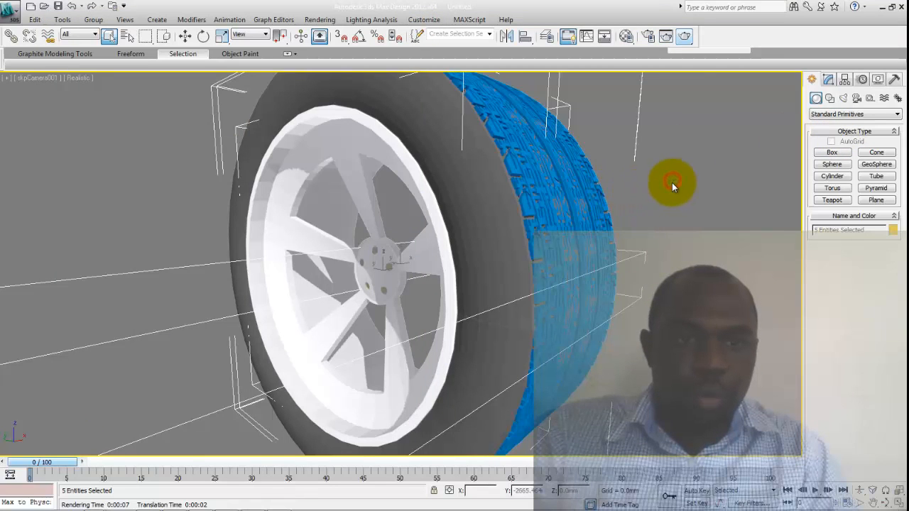
Clear the selection, and select Morph tyre_001 and Morph tyre wheel_001 together by name.
left_click(649, 208)
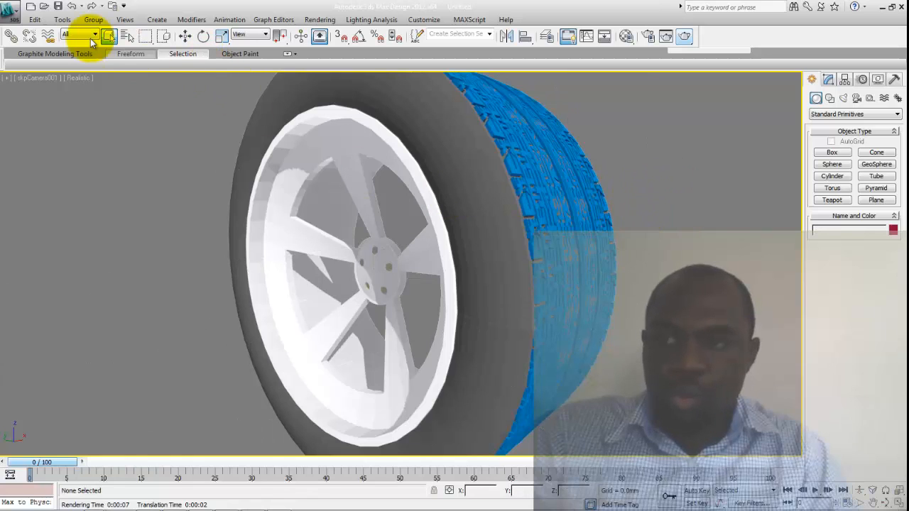
left_click(112, 37)
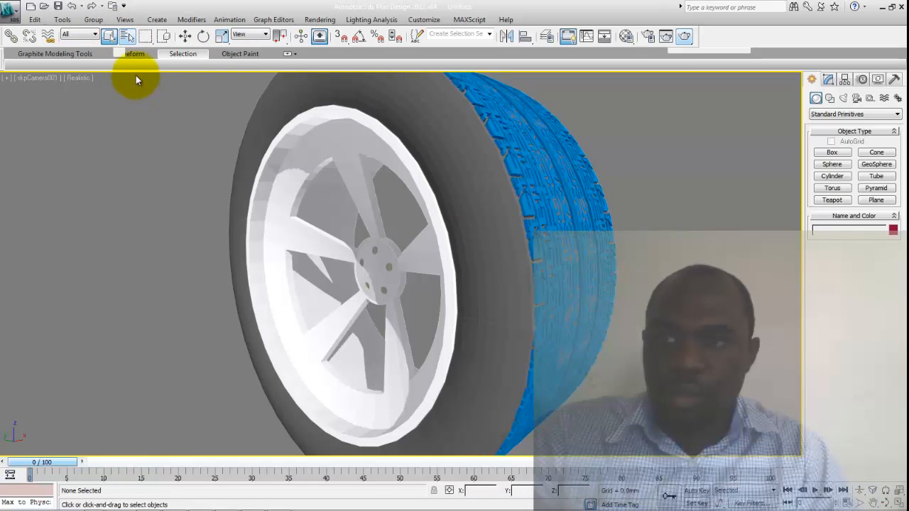
key("h")
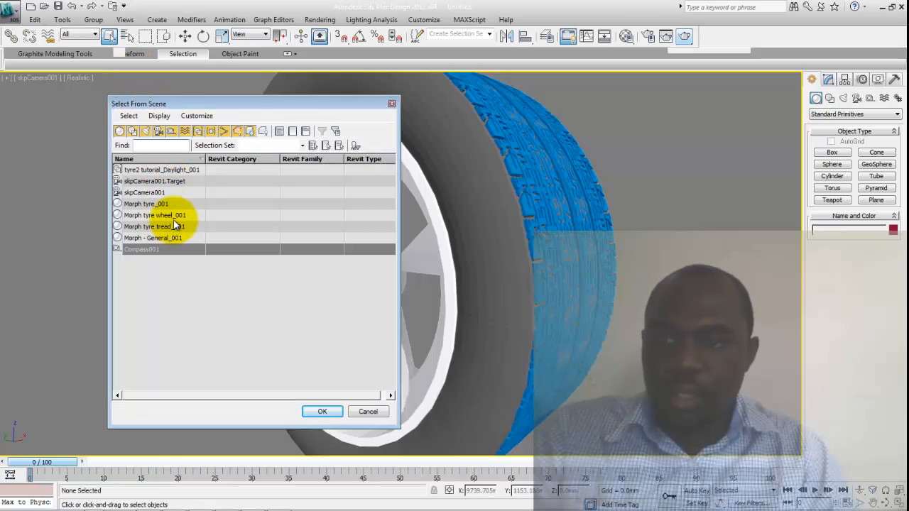
left_click(171, 215)
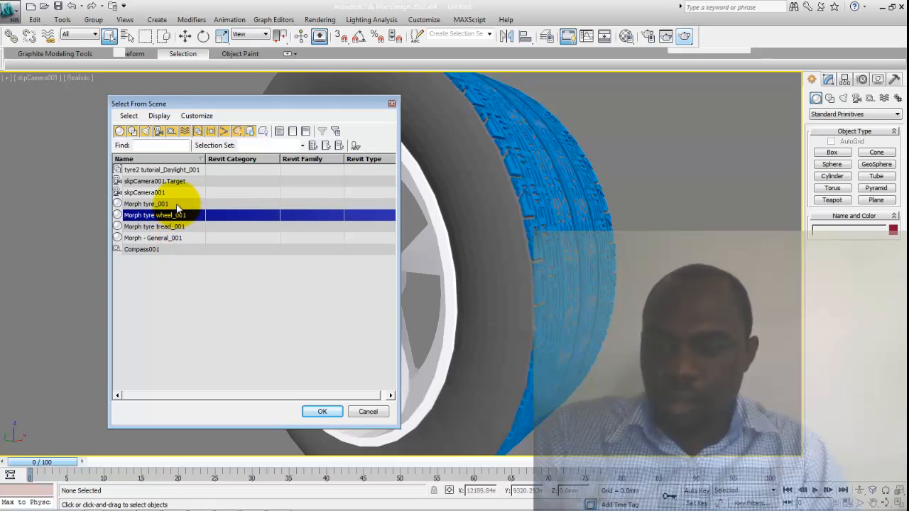
left_click(177, 205, "ctrl")
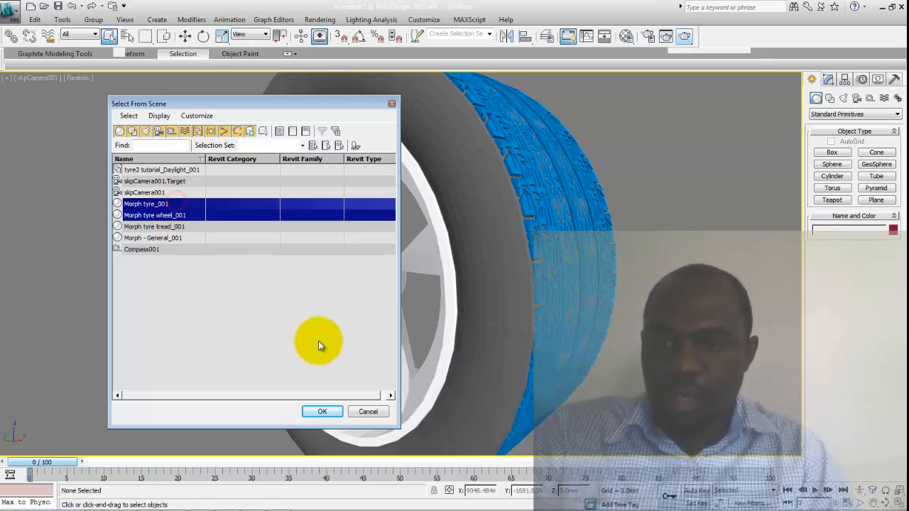
left_click(326, 413)
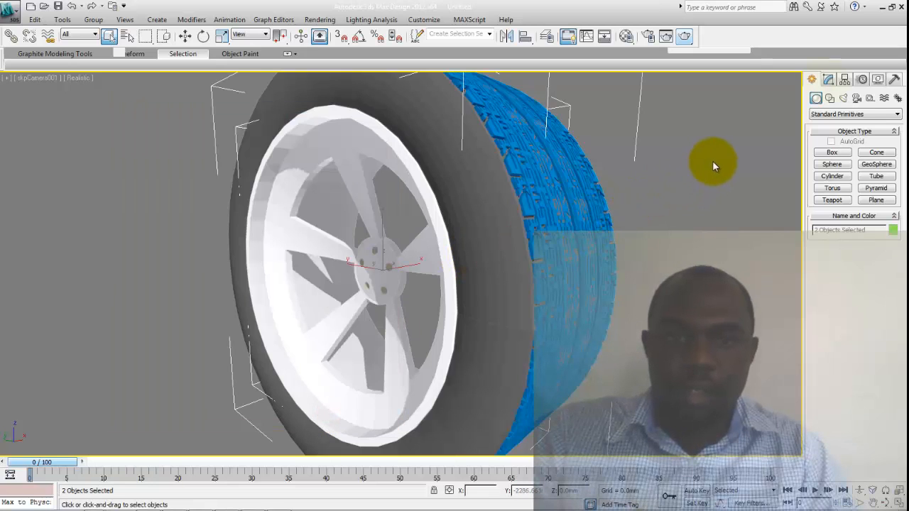
Select only the tyre body, Morph tyre_001, and apply a MeshSmooth modifier to it.
left_click(827, 83)
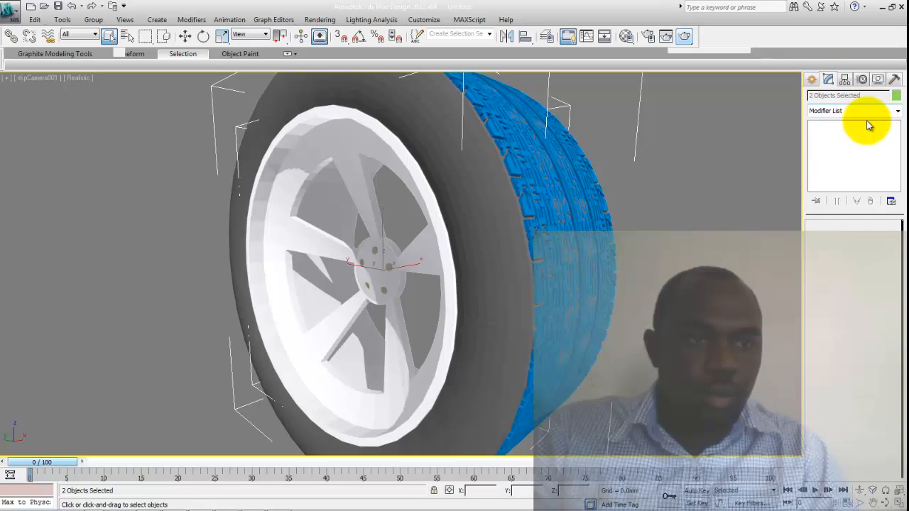
left_click(738, 170)
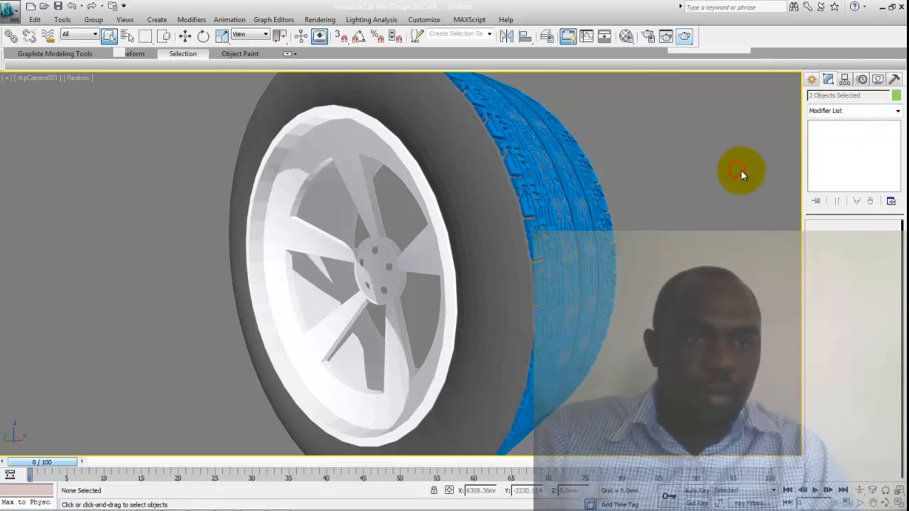
left_click(483, 211)
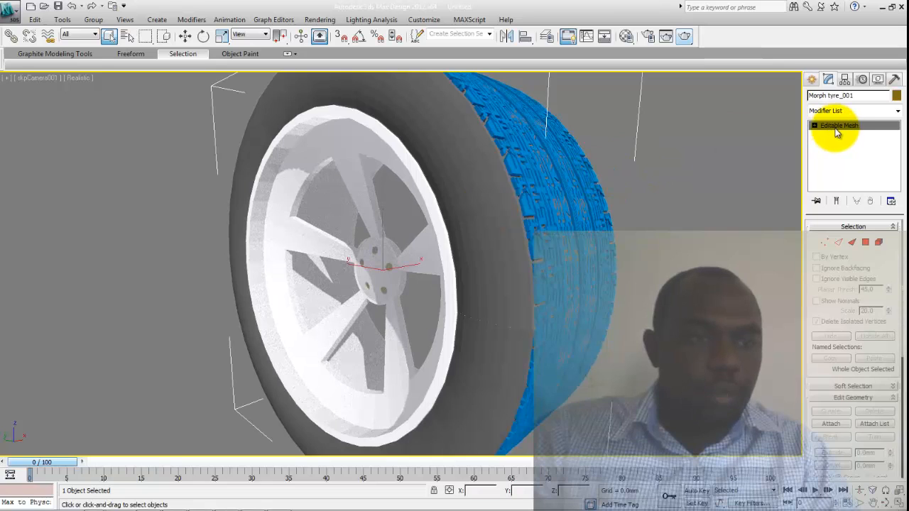
left_click(898, 112)
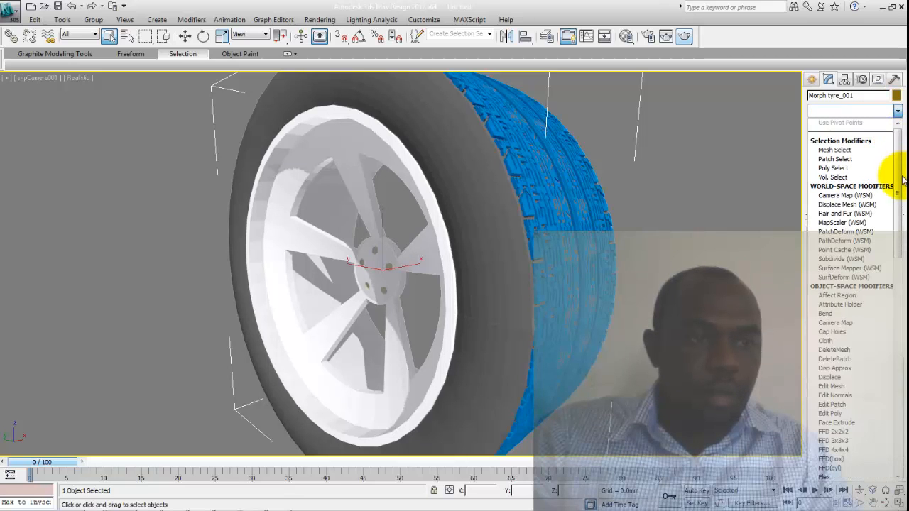
left_click_drag(897, 186, 888, 264)
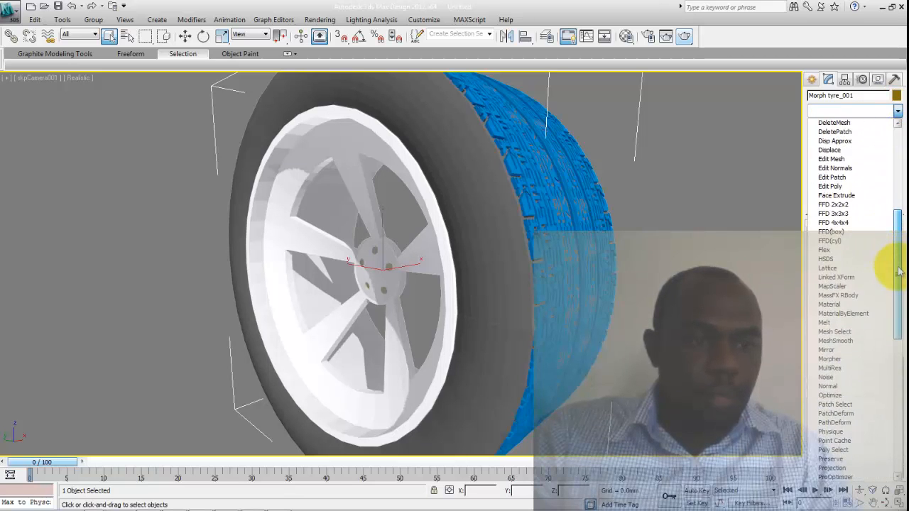
left_click(845, 342)
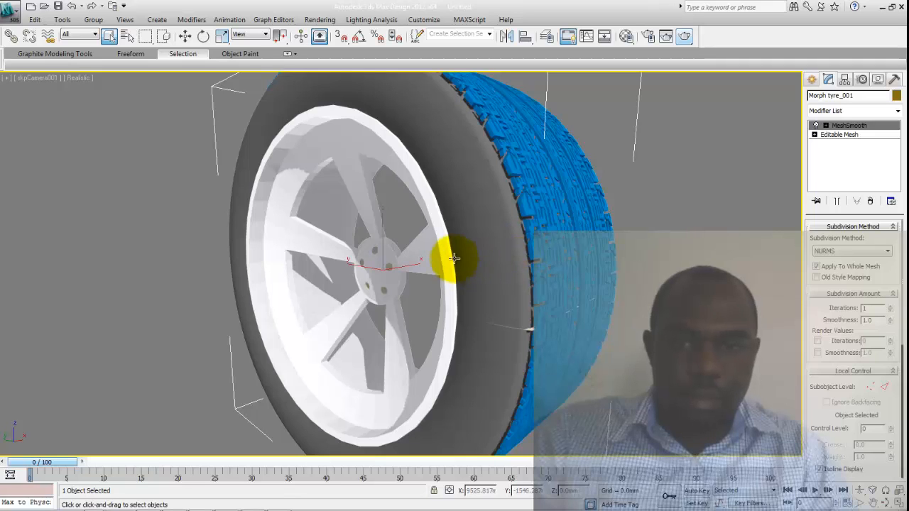
Select the rim, Morph tyre wheel_001, and apply a MeshSmooth modifier to it.
left_click(413, 188)
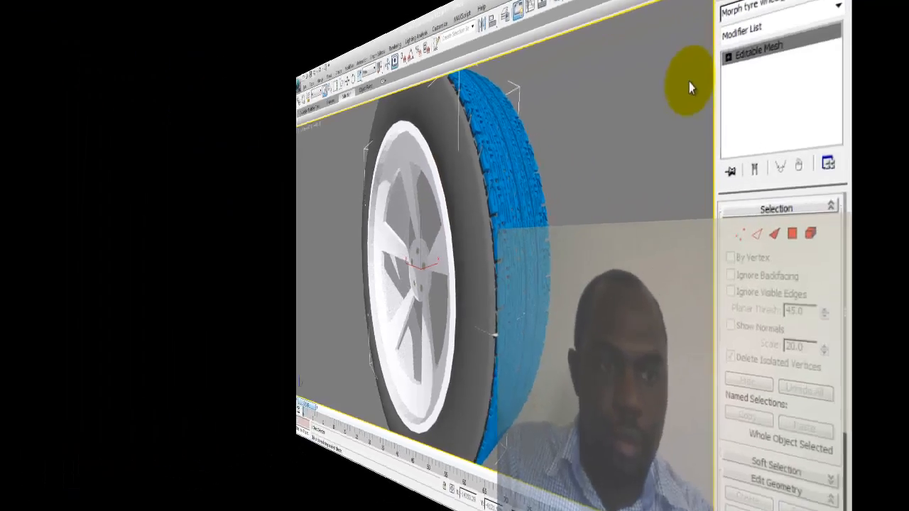
left_click(853, 111)
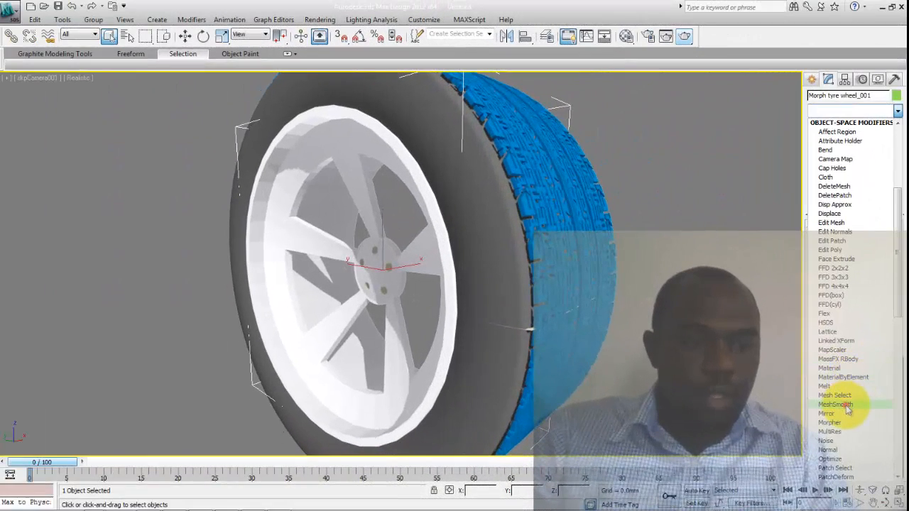
left_click(847, 405)
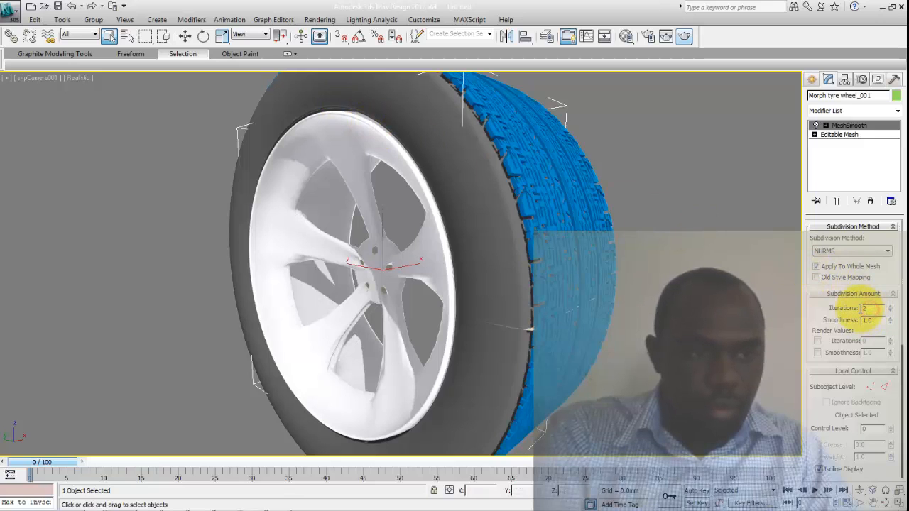
Set the wheel's MeshSmooth iterations to 1 and open its smoothness value for editing.
double_click(865, 308)
type("1")
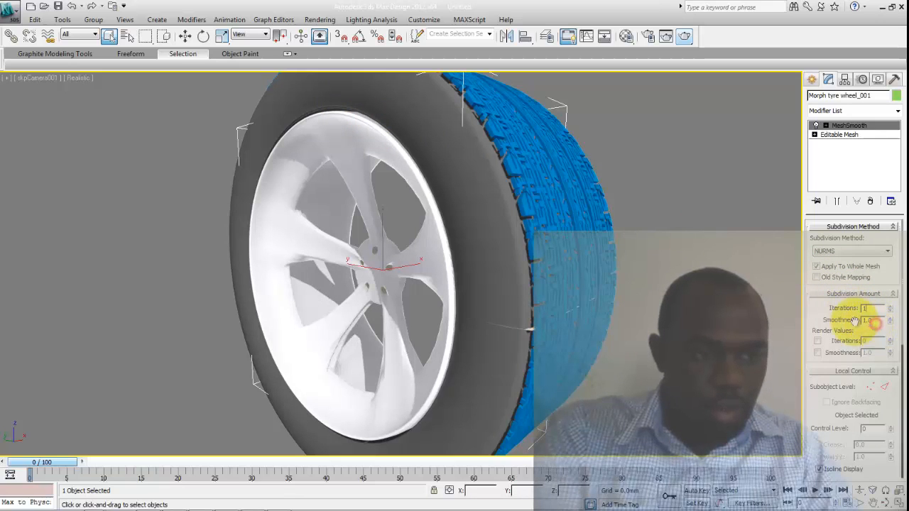
double_click(869, 320)
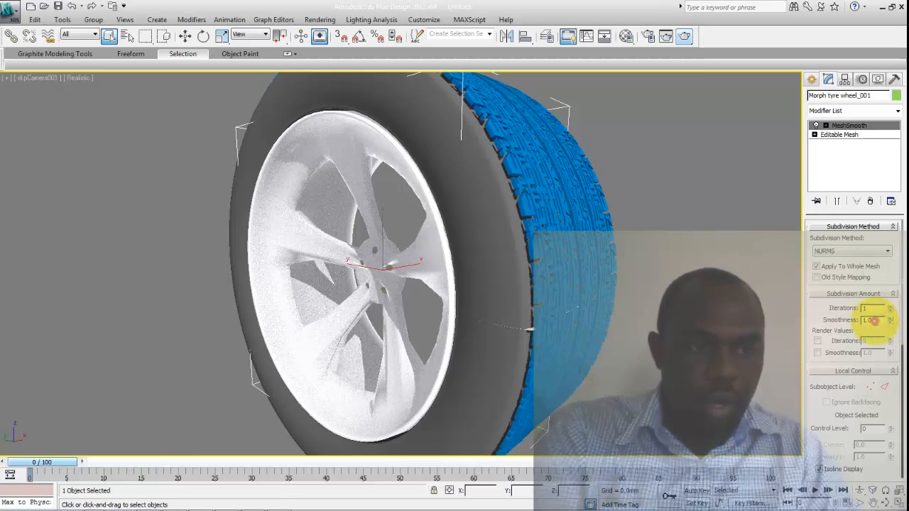
Examine the modifier settings of the wheel rim and the tyre tread.
left_click_drag(833, 420, 816, 370)
left_click(735, 282)
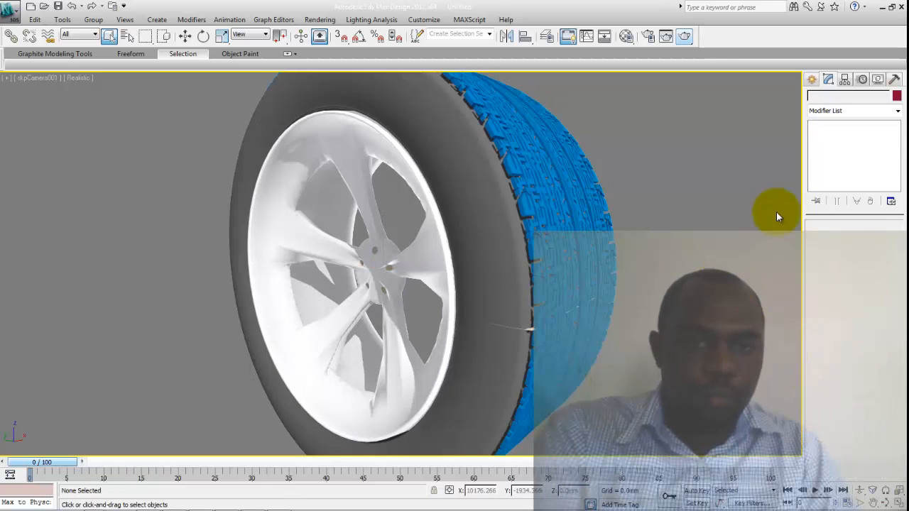
left_click(537, 205)
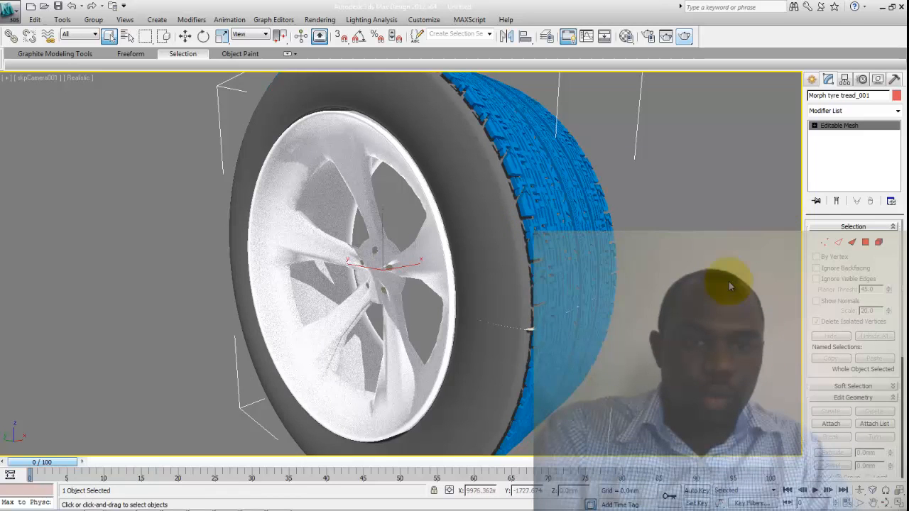
Set the MeshSmooth iterations of the Morph tyre_001 object to 0.
left_click(513, 254)
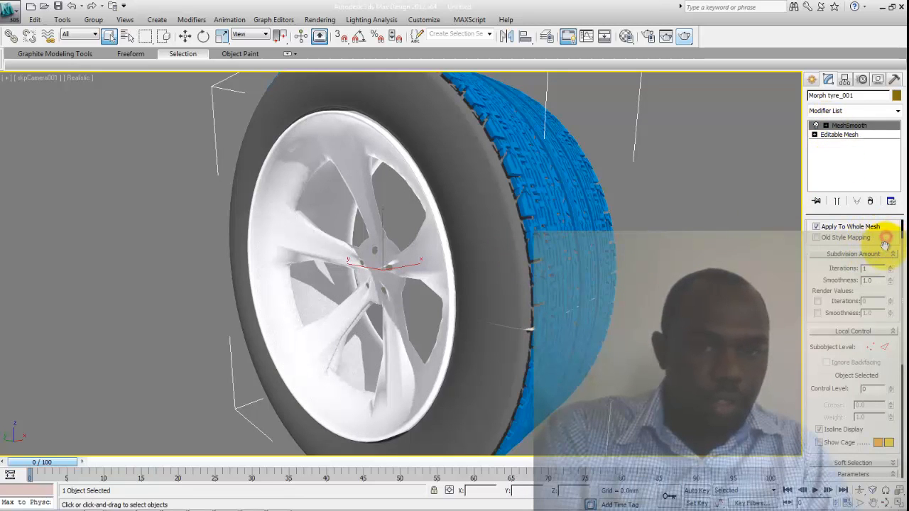
left_click_drag(885, 239, 883, 329)
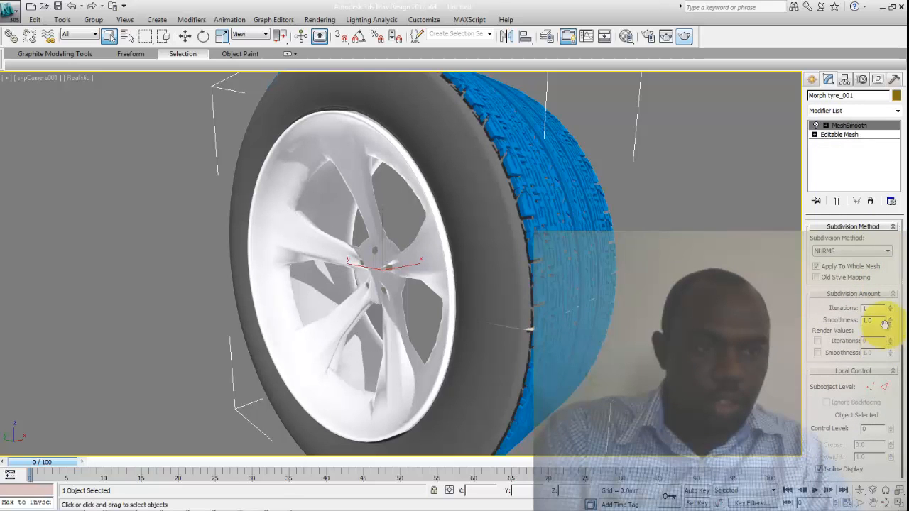
scroll(878, 320, "down", 3)
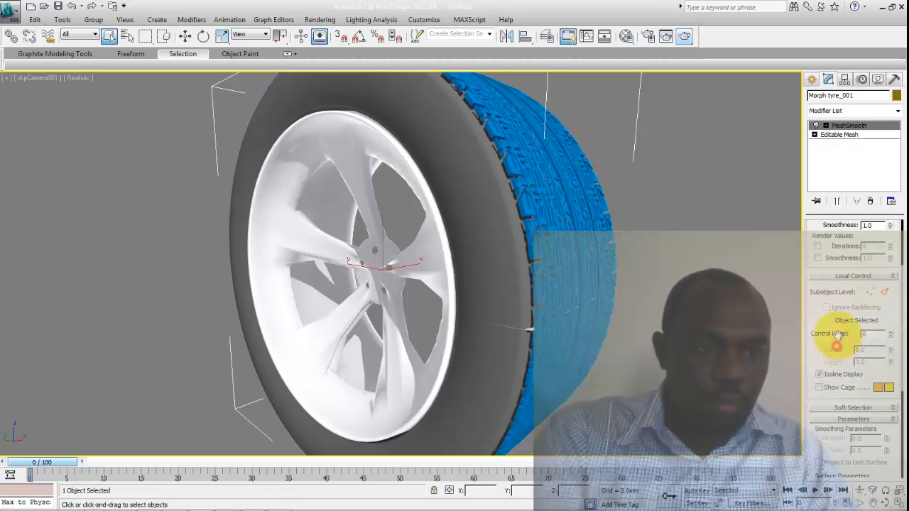
scroll(838, 334, "down", 3)
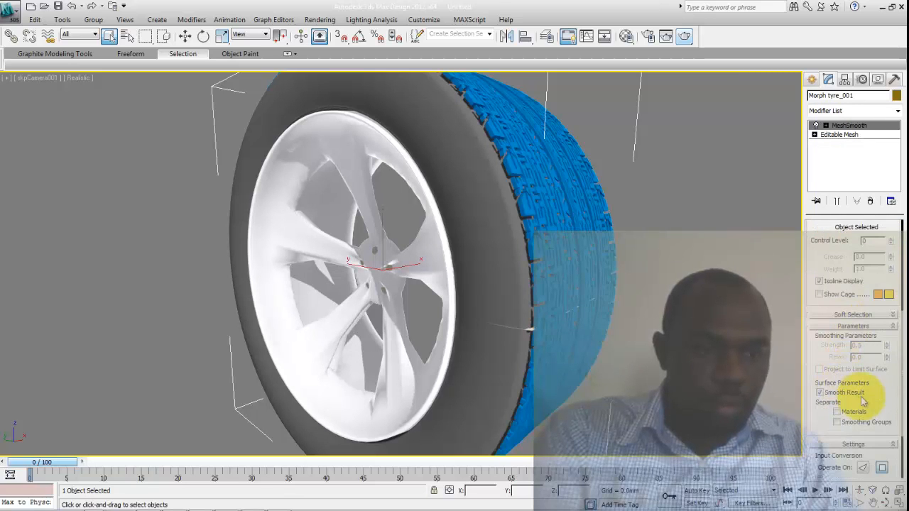
scroll(867, 341, "down", 3)
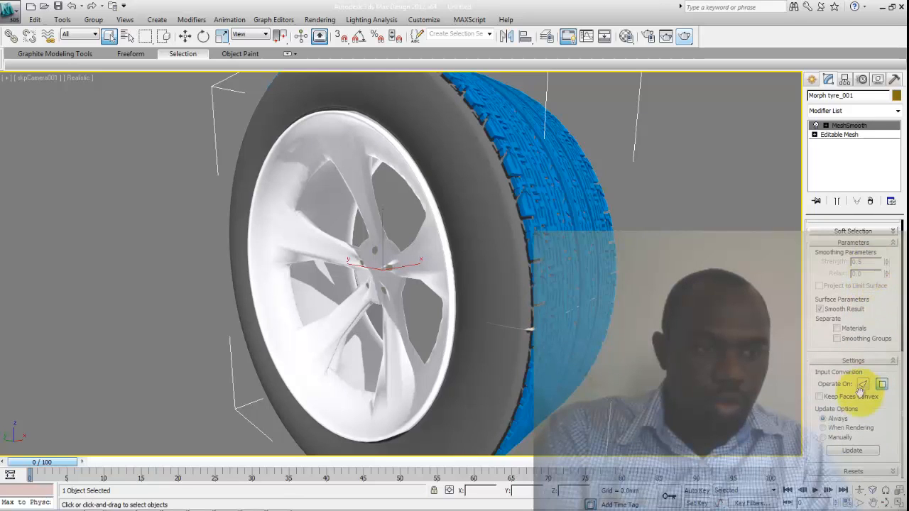
scroll(862, 389, "up", 6)
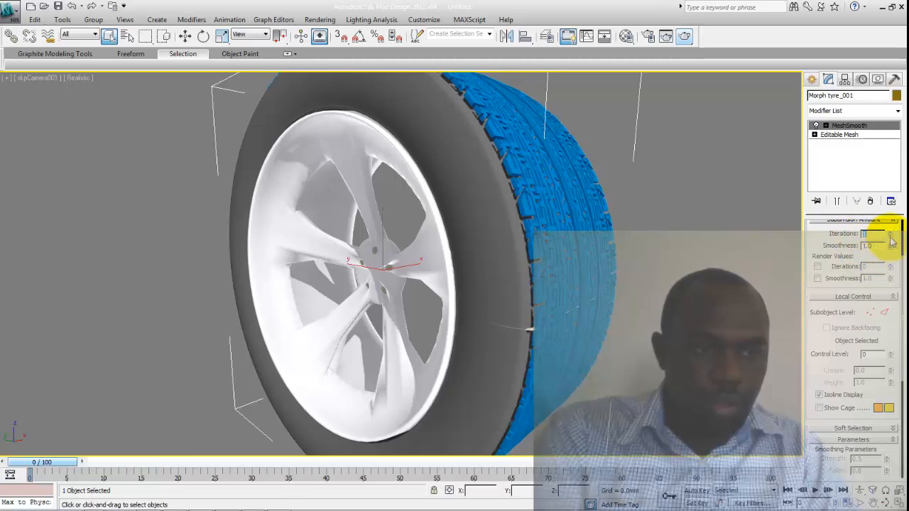
left_click(890, 238)
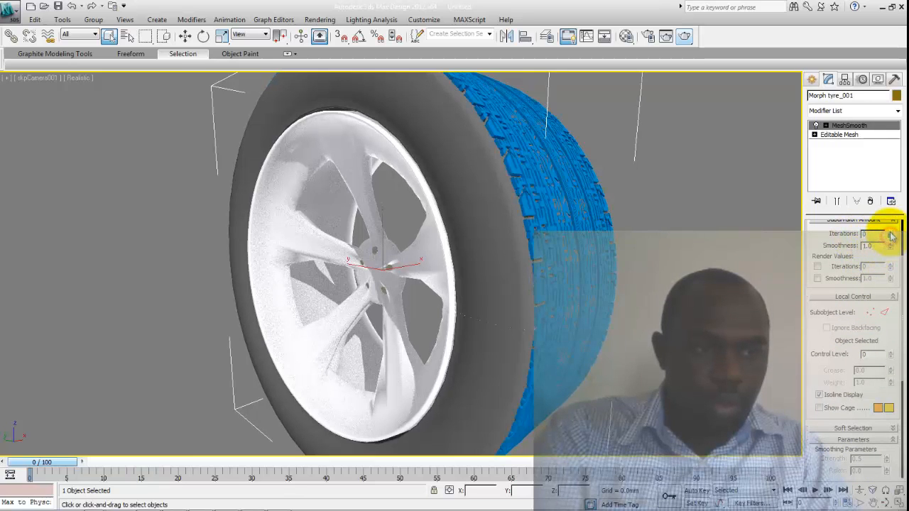
left_click(751, 268)
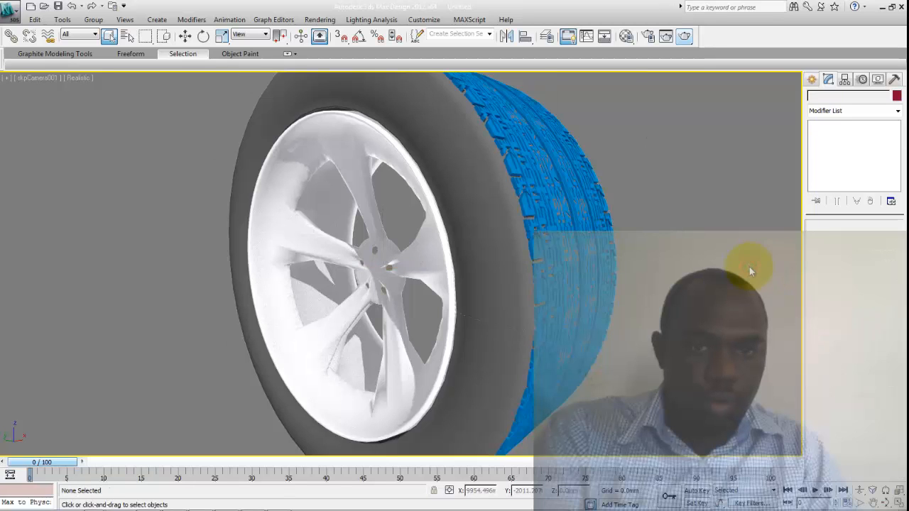
Compare the tyre's smoothing at 1 MeshSmooth iteration and return the value to 0.
left_click(527, 260)
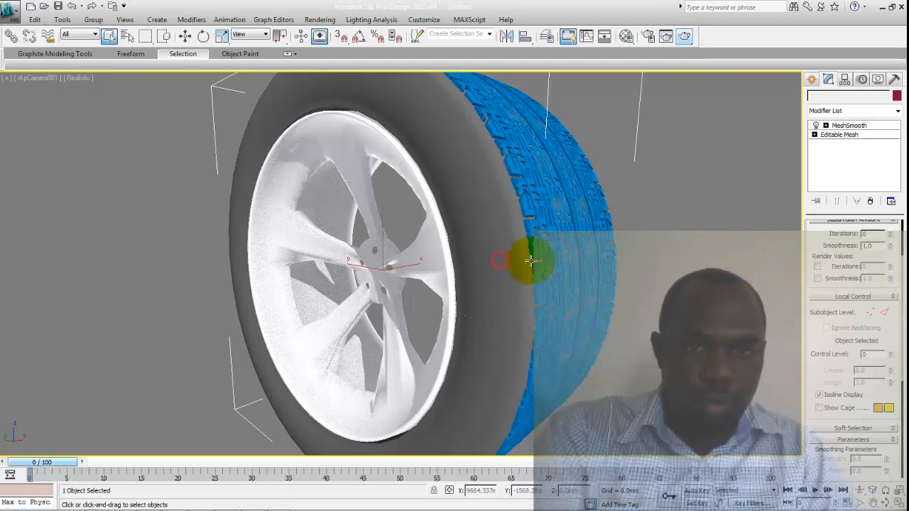
left_click(865, 234)
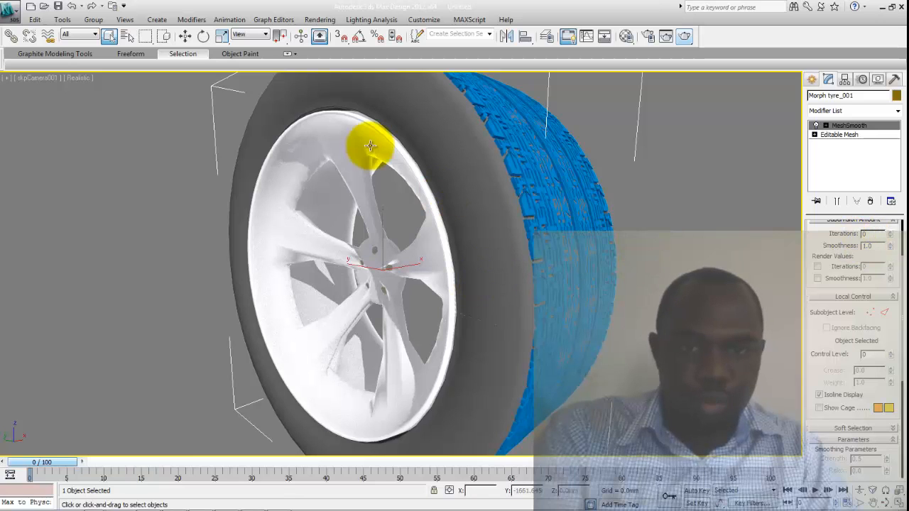
left_click(511, 175)
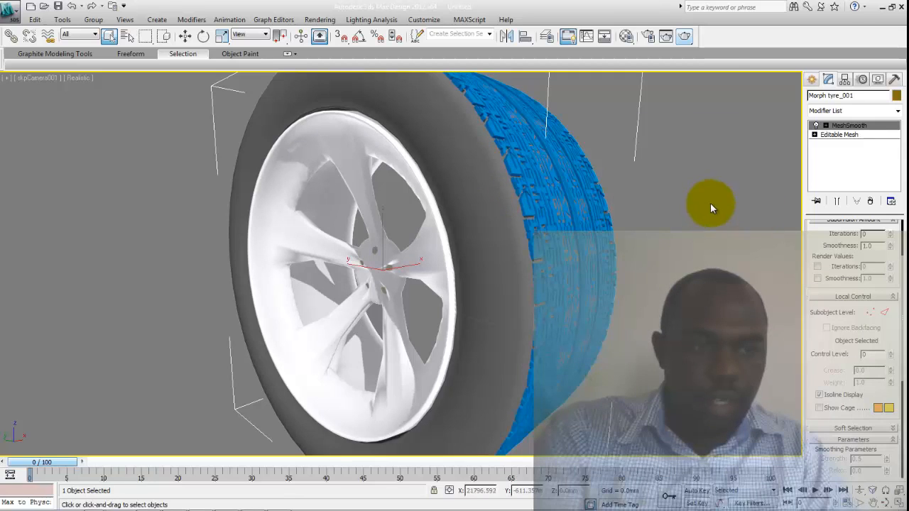
left_click(866, 236)
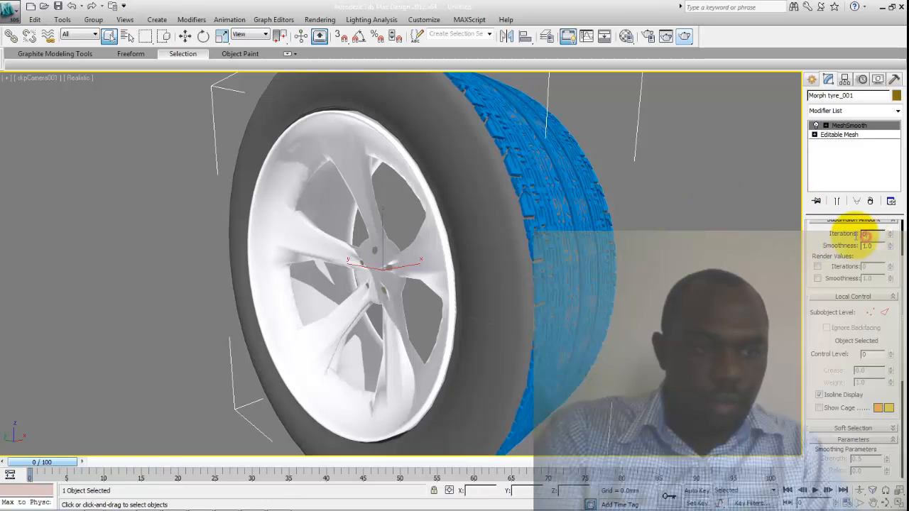
type("1")
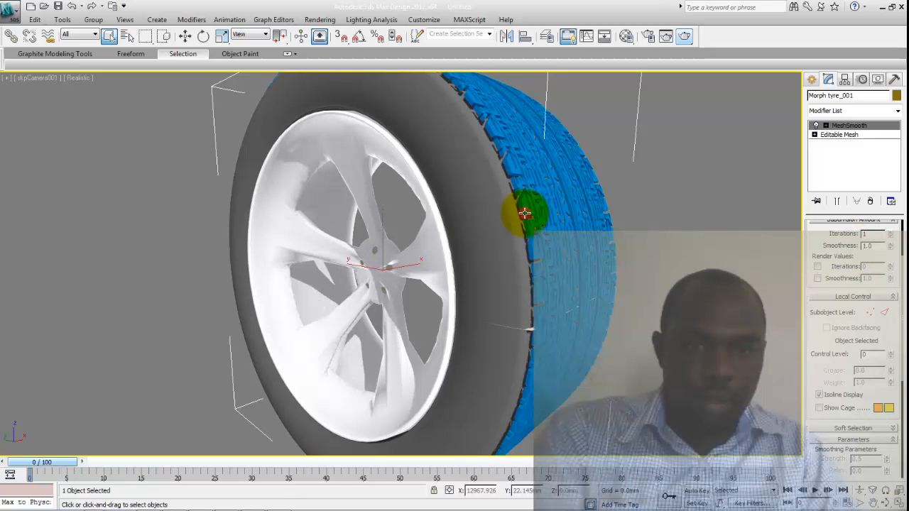
left_click(524, 213)
left_click(517, 223)
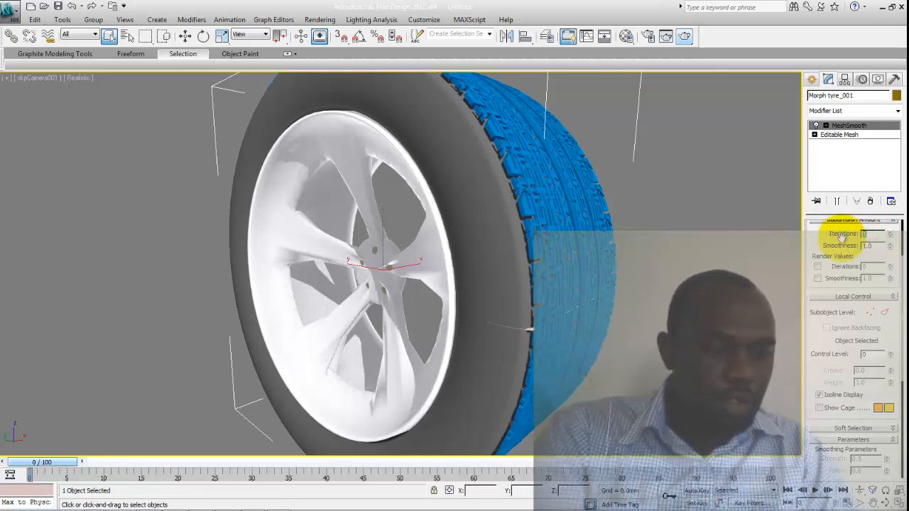
key("Return")
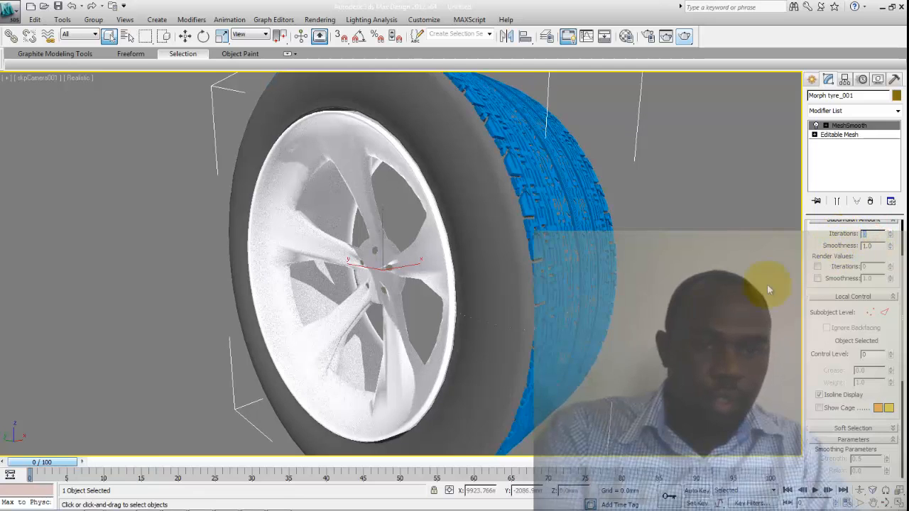
left_click(668, 291)
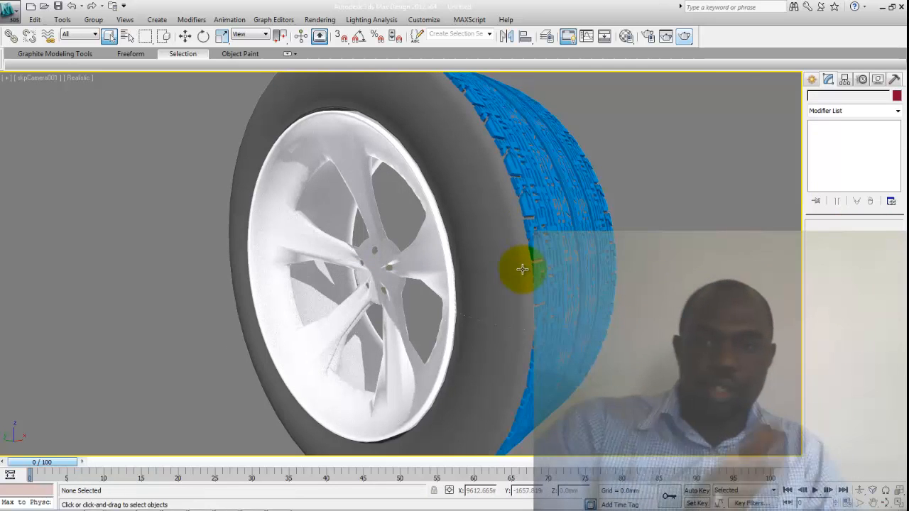
Set the MeshSmooth iterations of the Morph tyre wheel_001 rim to 0 and clear the selection.
left_click(368, 146)
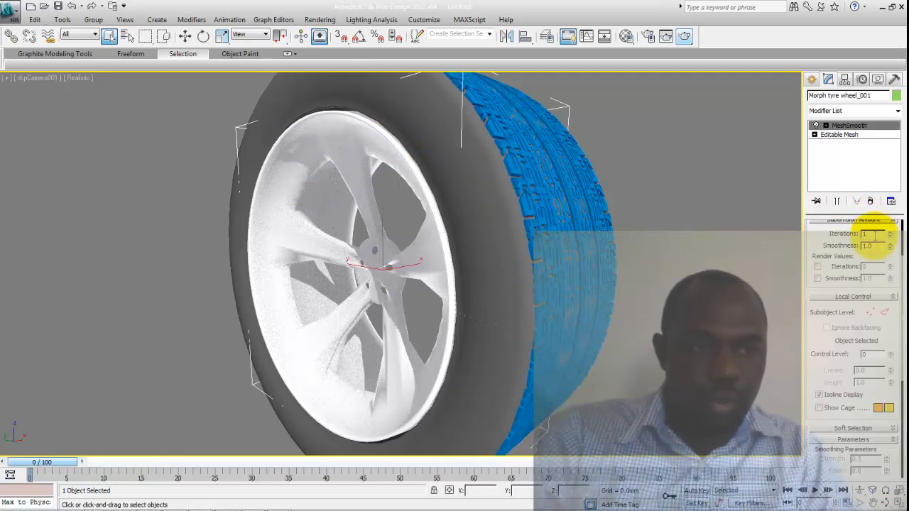
mouse_move(873, 239)
left_mouse_down()
mouse_move(836, 234)
mouse_move(851, 233)
left_mouse_up()
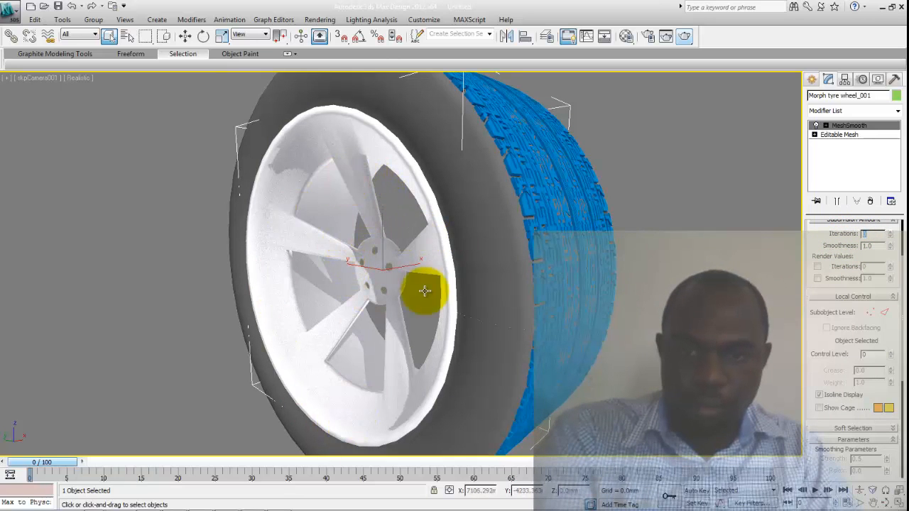
left_click(497, 289)
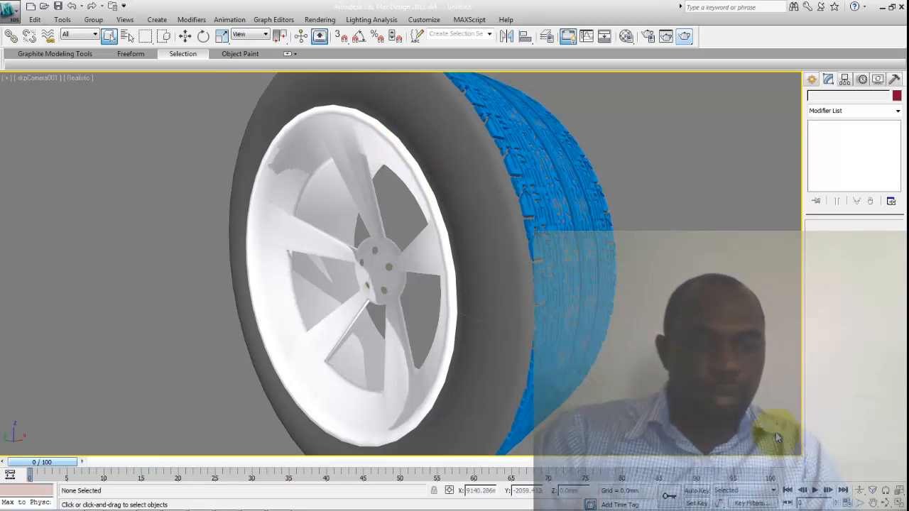
Reframe the wheel by moving the scene camera and adjusting its roll so the rim and tread both show.
left_click(887, 502)
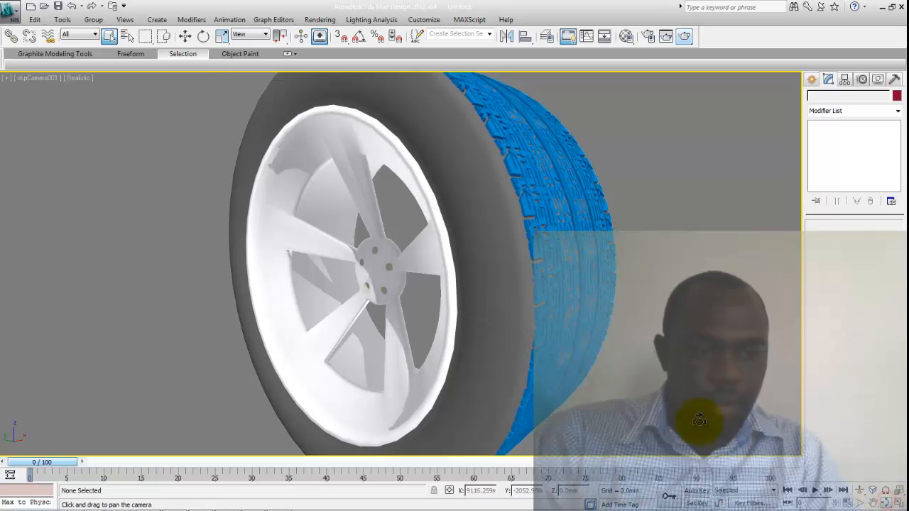
mouse_move(519, 295)
left_mouse_down()
mouse_move(541, 296)
mouse_move(534, 299)
left_mouse_up()
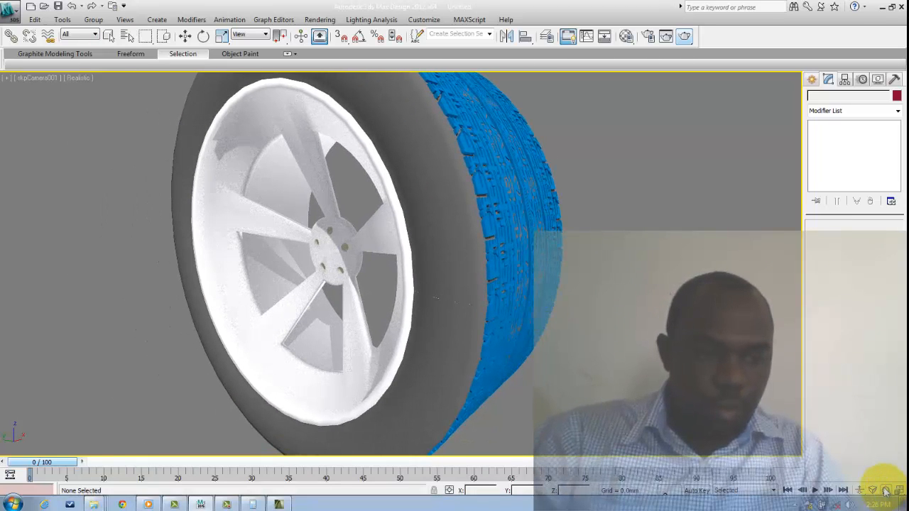
left_click(886, 491)
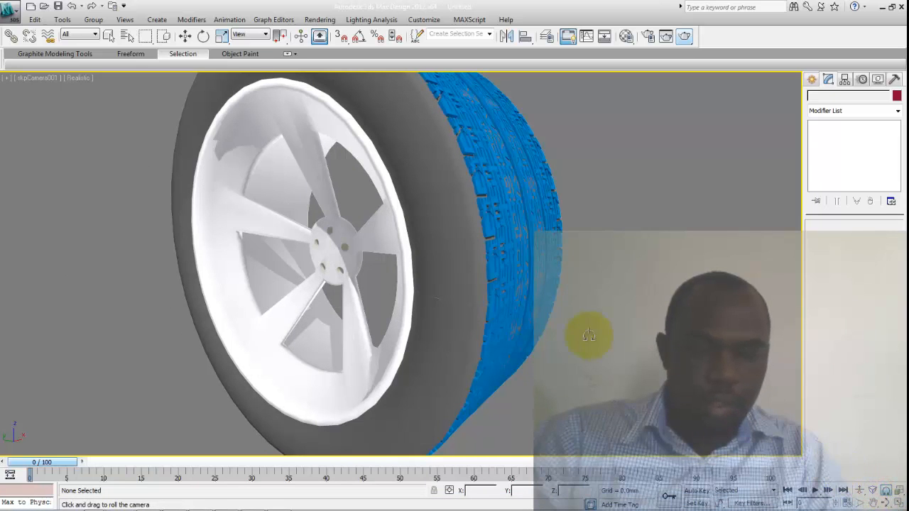
mouse_move(543, 306)
left_mouse_down()
mouse_move(531, 304)
mouse_move(558, 304)
mouse_move(550, 305)
left_mouse_up()
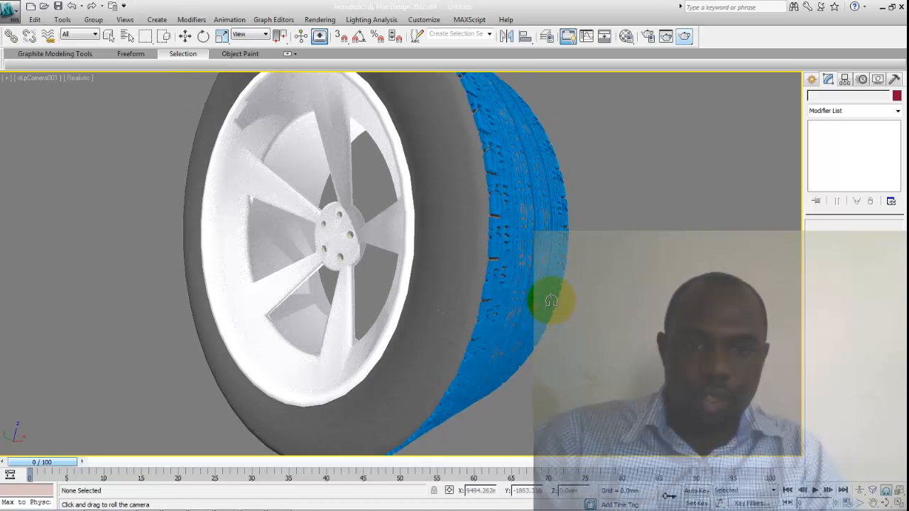
mouse_move(551, 300)
left_mouse_down()
mouse_move(555, 310)
mouse_move(557, 287)
mouse_move(544, 284)
left_mouse_up()
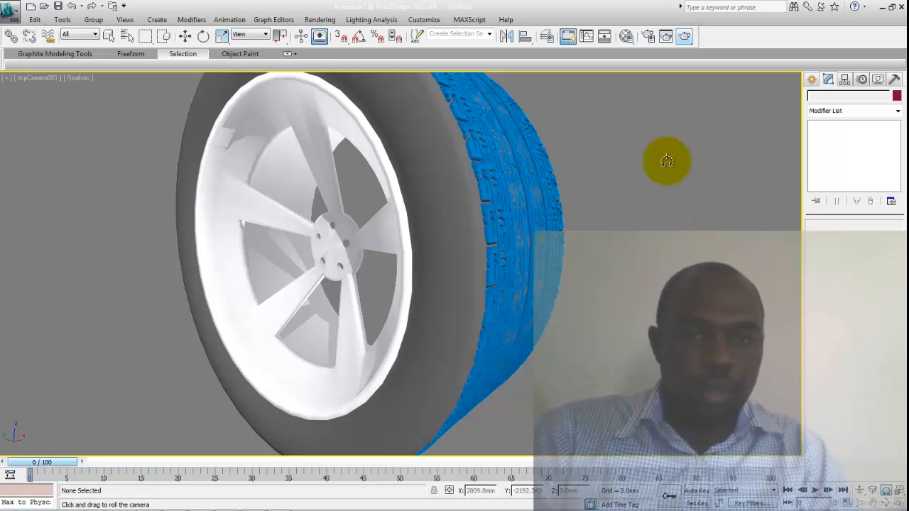
Render the skpCamera001 view, keeping View as the area to render.
left_click(684, 40)
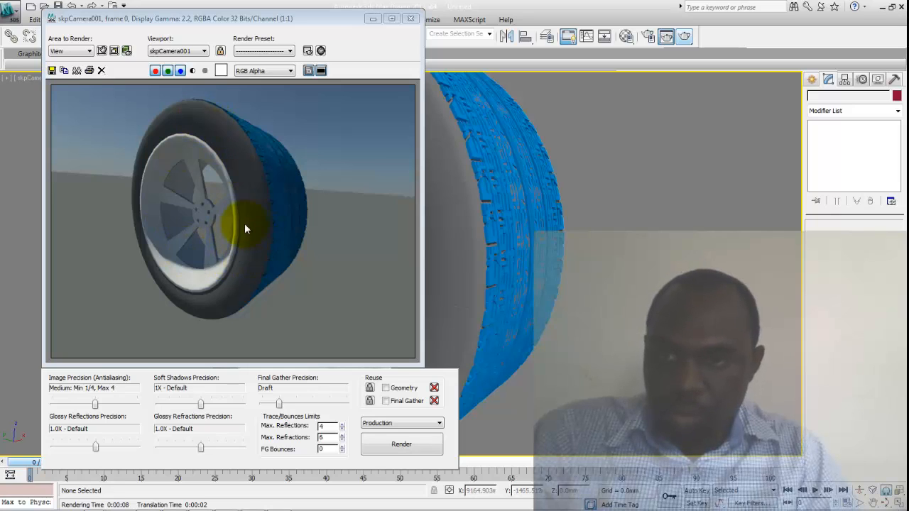
left_click(76, 55)
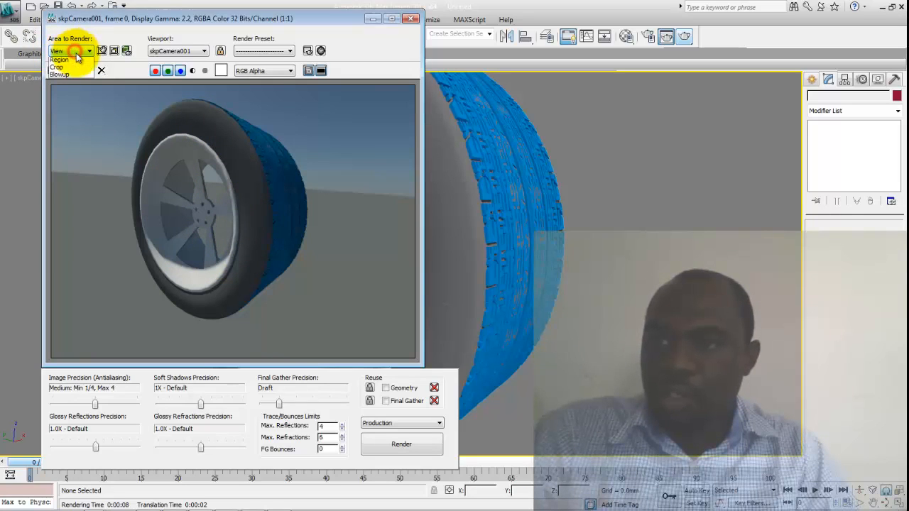
left_click(126, 70)
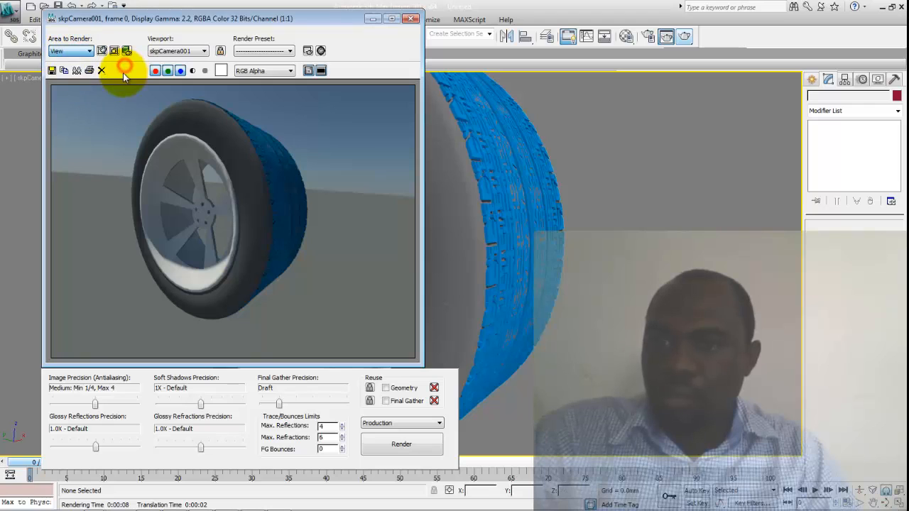
Save the rendered image as "tyre1 render2" in BMP format with RGB 24 bit colours.
left_click(53, 71)
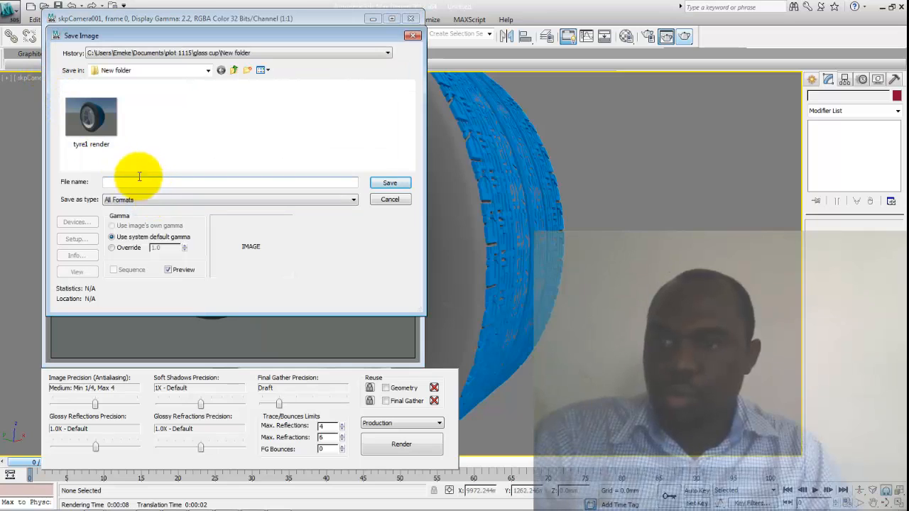
left_click(116, 141)
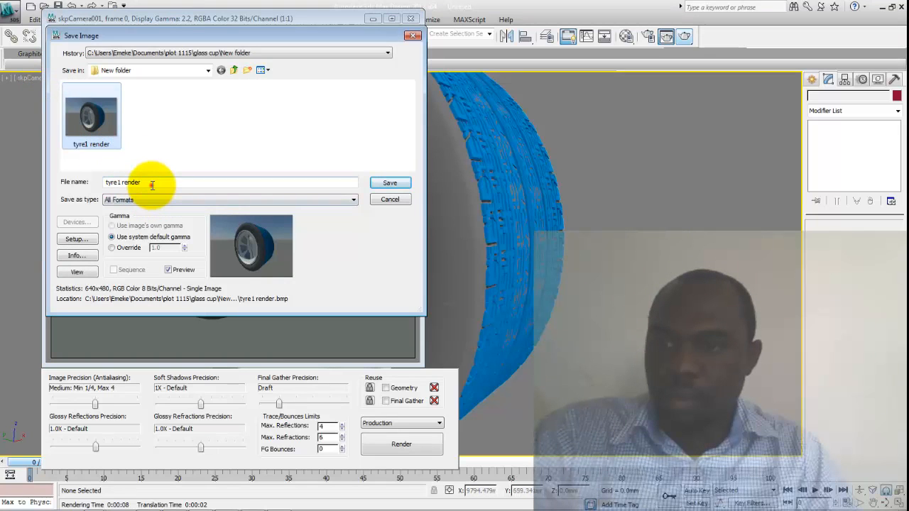
left_click(151, 183)
type("2")
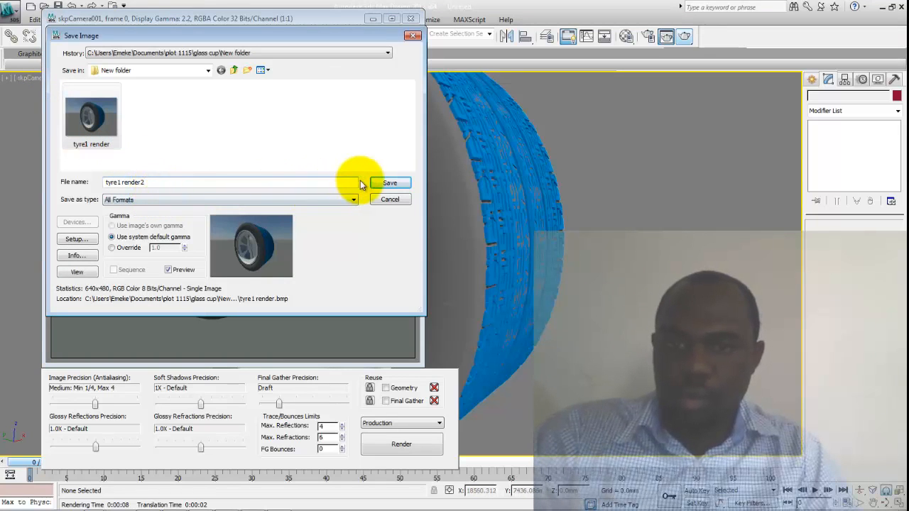
left_click(315, 199)
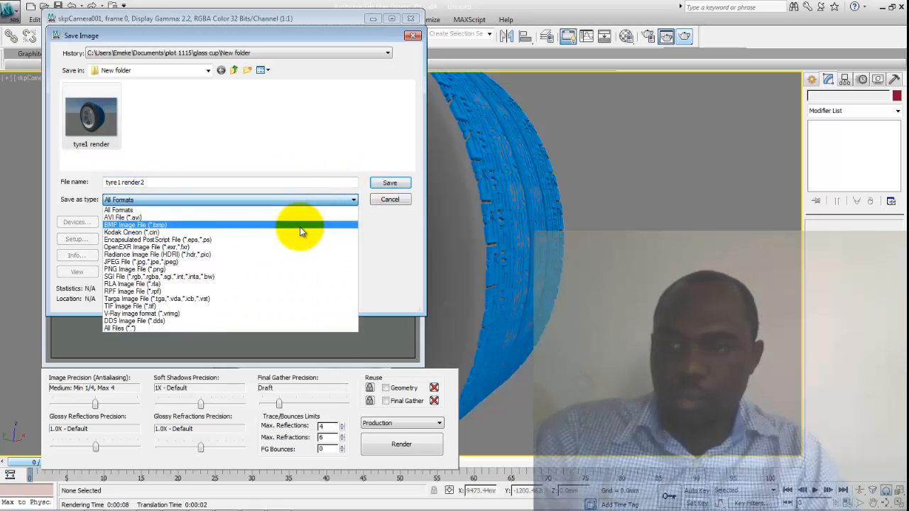
left_click(299, 225)
left_click(390, 183)
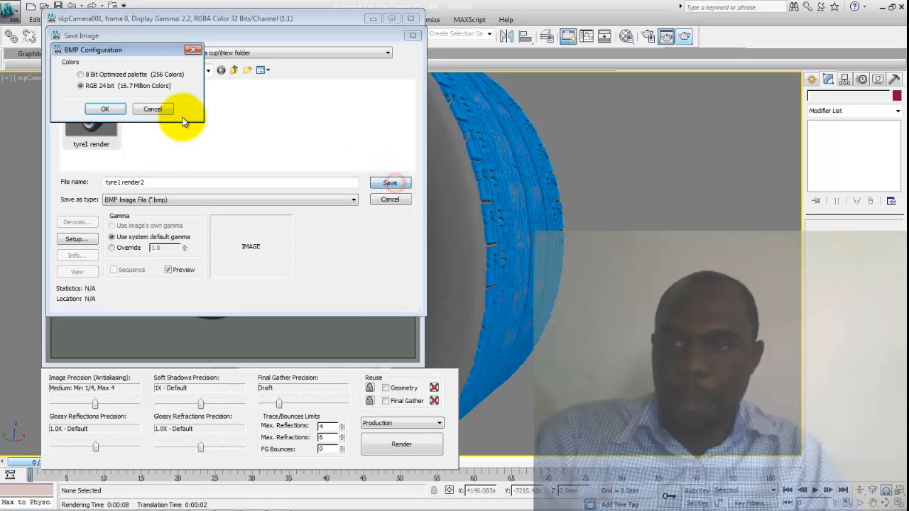
left_click(105, 108)
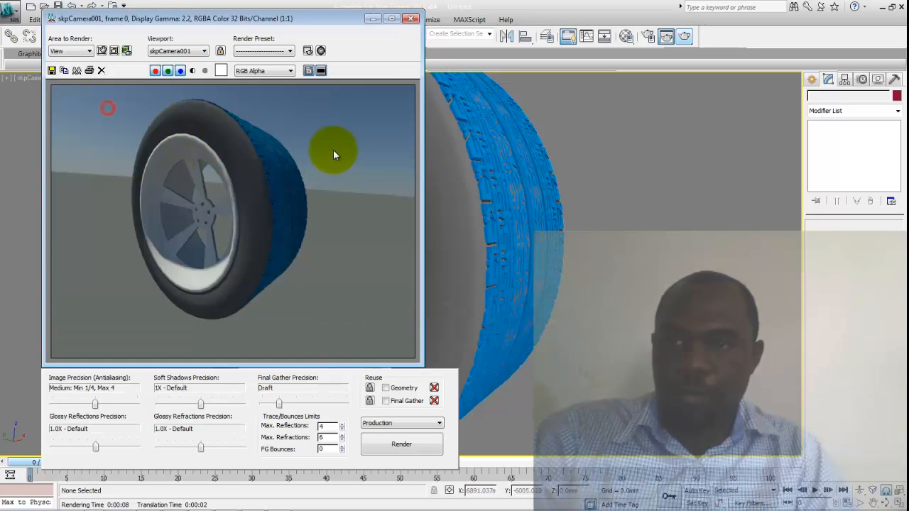
Close the rendered image and assign the 01 - Default Arch & Design material to the wheel rim.
left_click(411, 18)
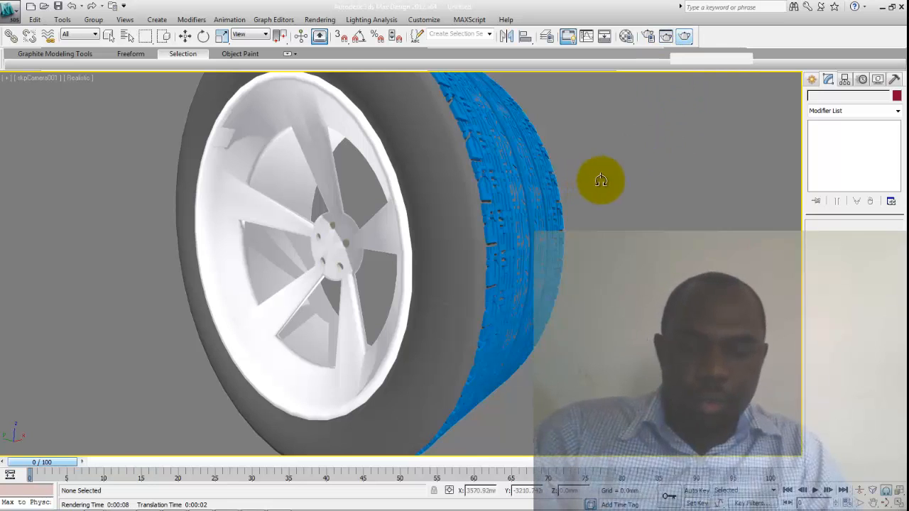
key("m")
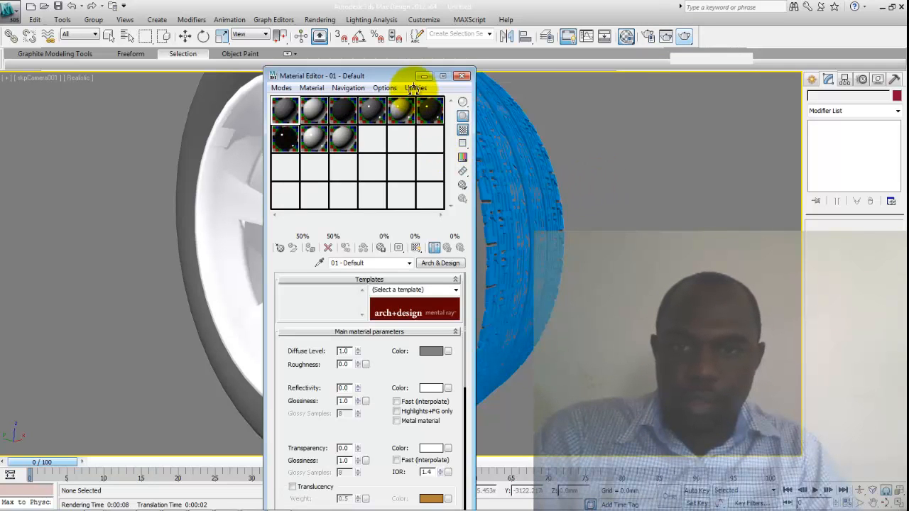
left_click(392, 76)
left_click_drag(401, 74, 655, 73)
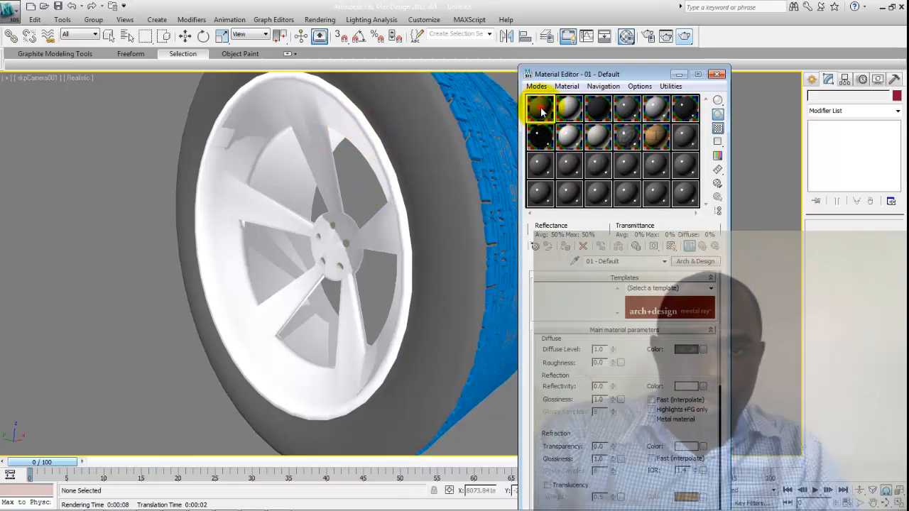
left_click(663, 263)
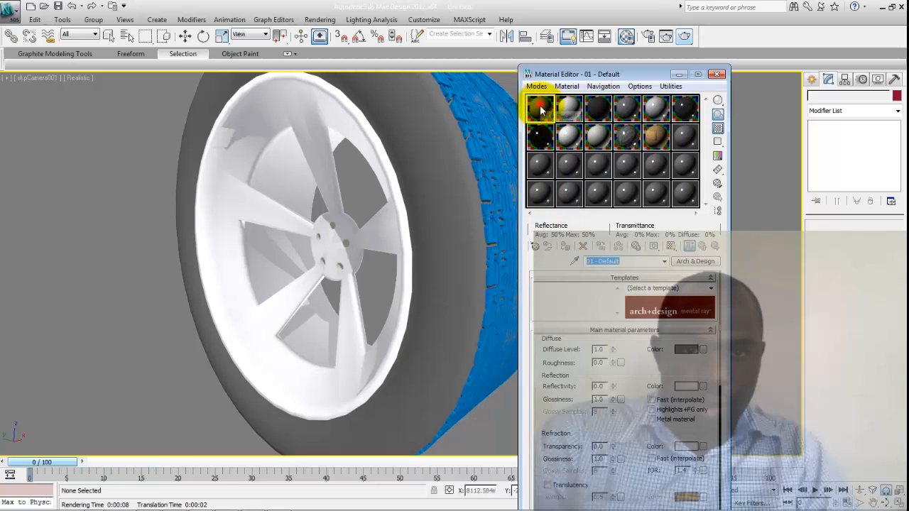
left_click_drag(540, 109, 472, 169)
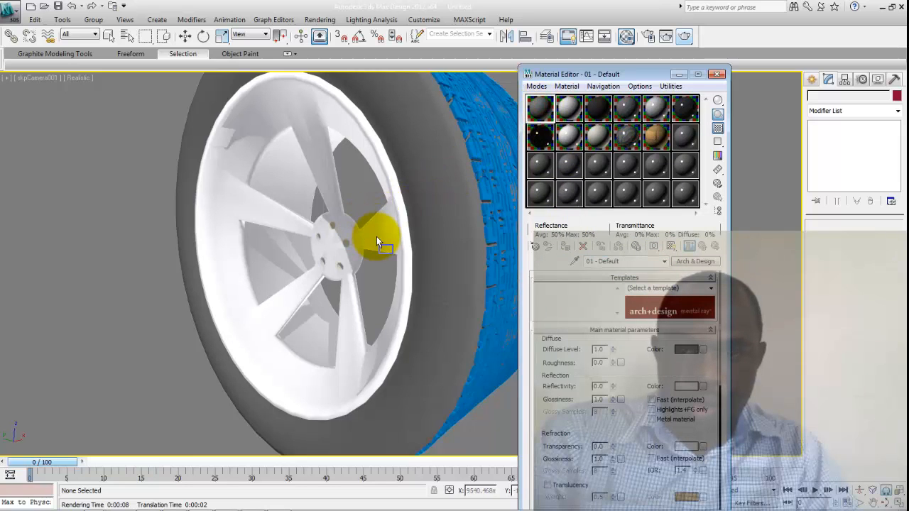
left_click_drag(376, 240, 377, 240)
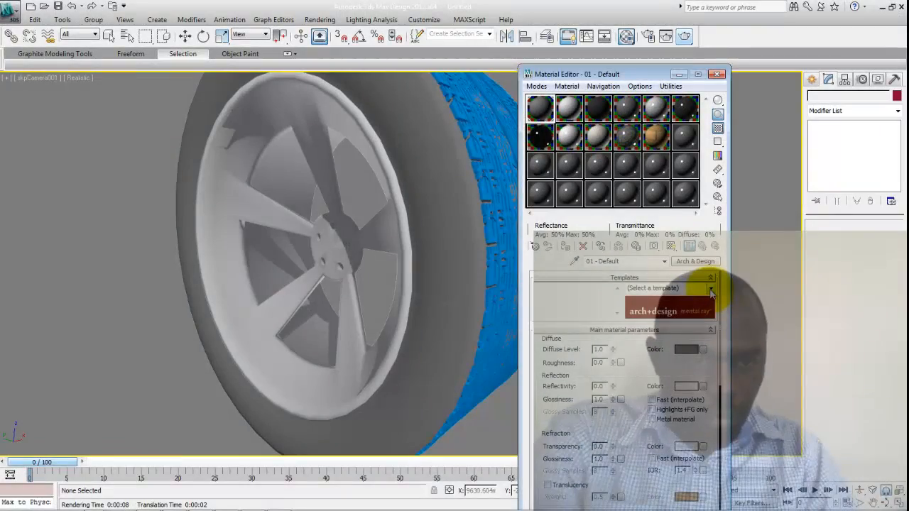
Apply the Chrome template to the rim's 01 - Default material.
left_click(711, 290)
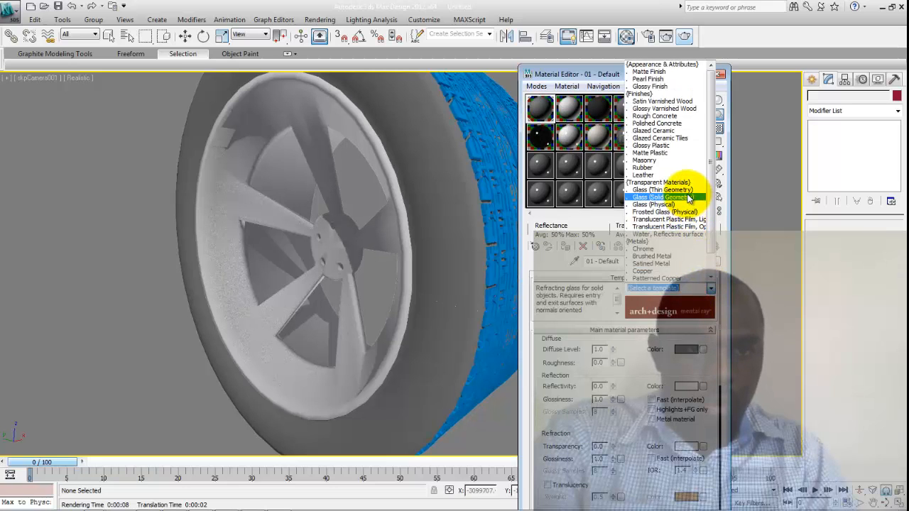
left_click(668, 250)
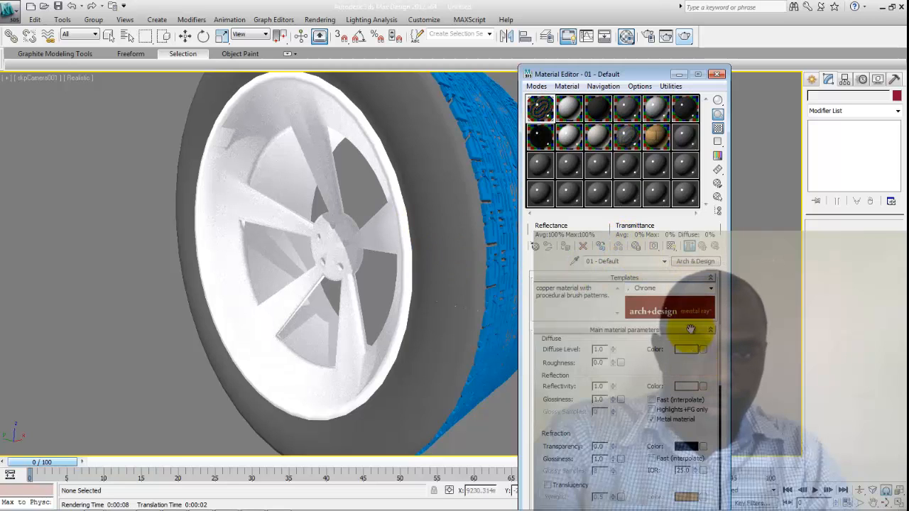
left_click(710, 288)
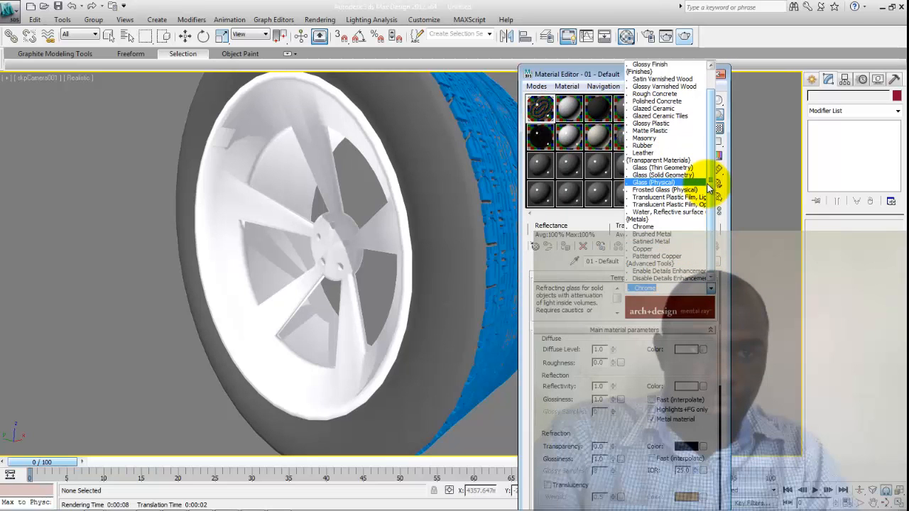
left_click_drag(709, 186, 710, 164)
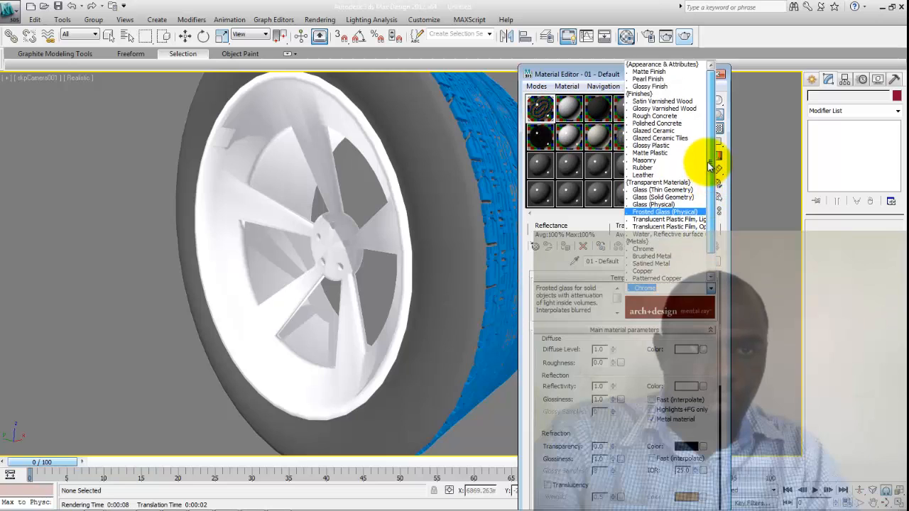
left_click(568, 268)
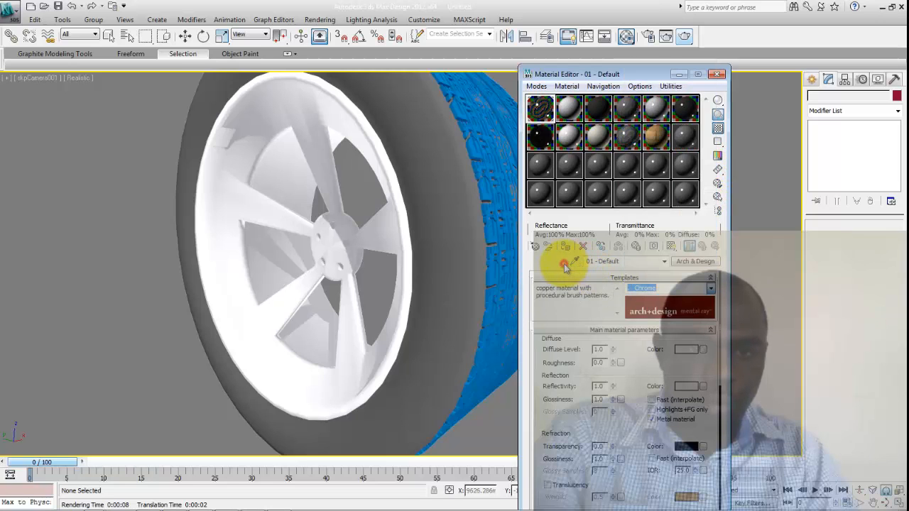
left_click(436, 177)
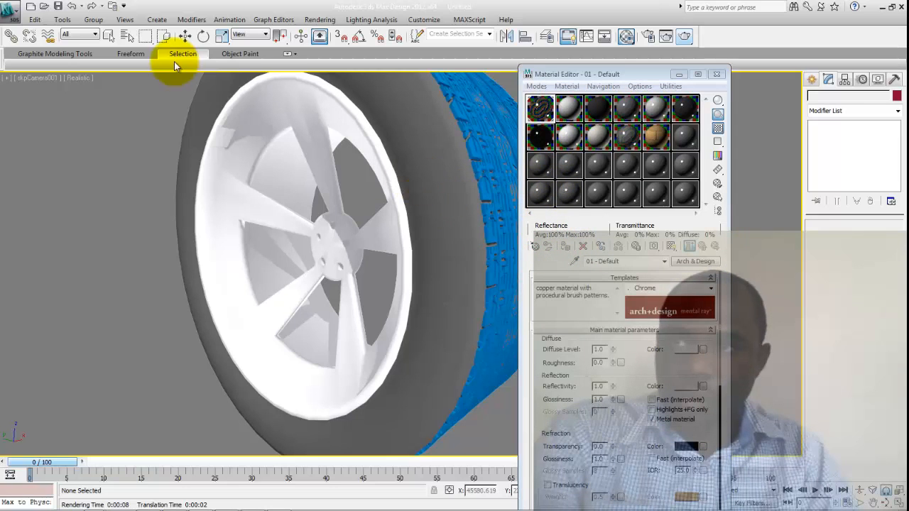
Select the Morph tyre_001 body and assign the unused 13 - Default material to it.
left_click(107, 37)
left_click(409, 143)
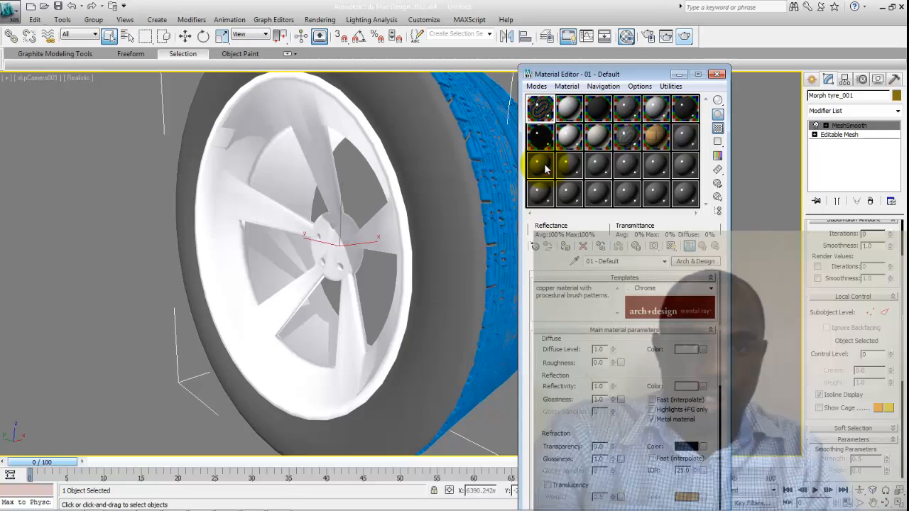
left_click_drag(545, 167, 454, 200)
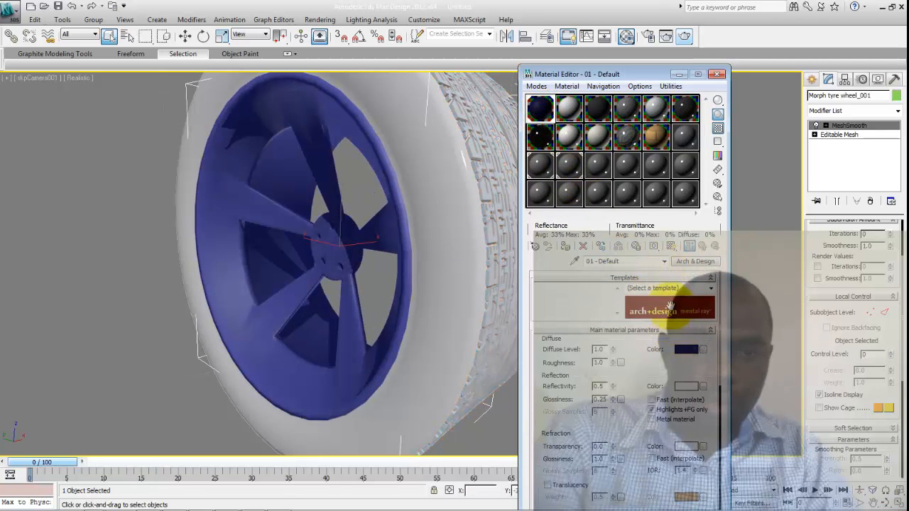
Reapply the Chrome template to the 01 - Default material and assign it to the selected Morph tyre wheel_001 rim.
left_click(710, 289)
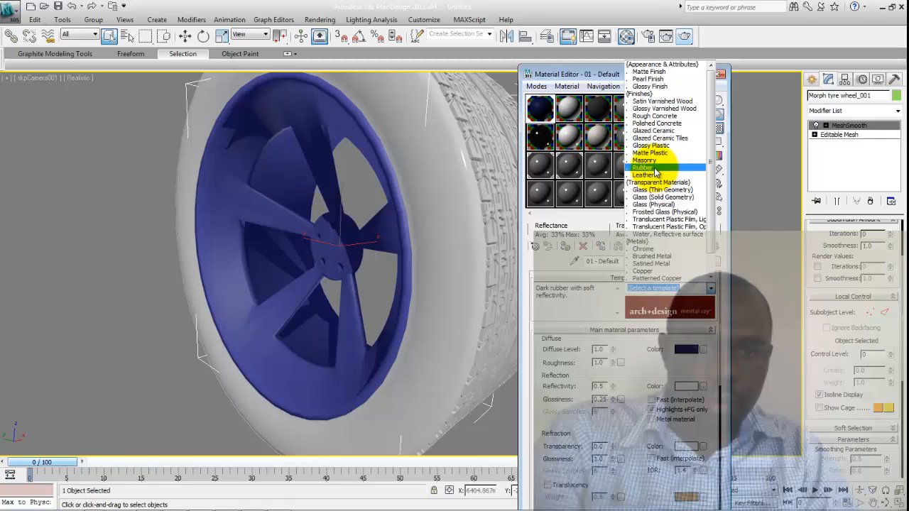
left_click(650, 249)
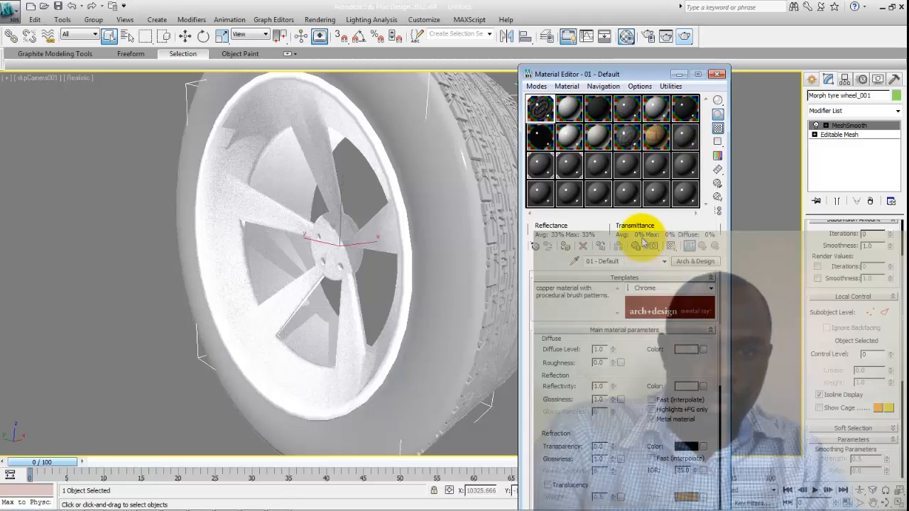
left_click(567, 247)
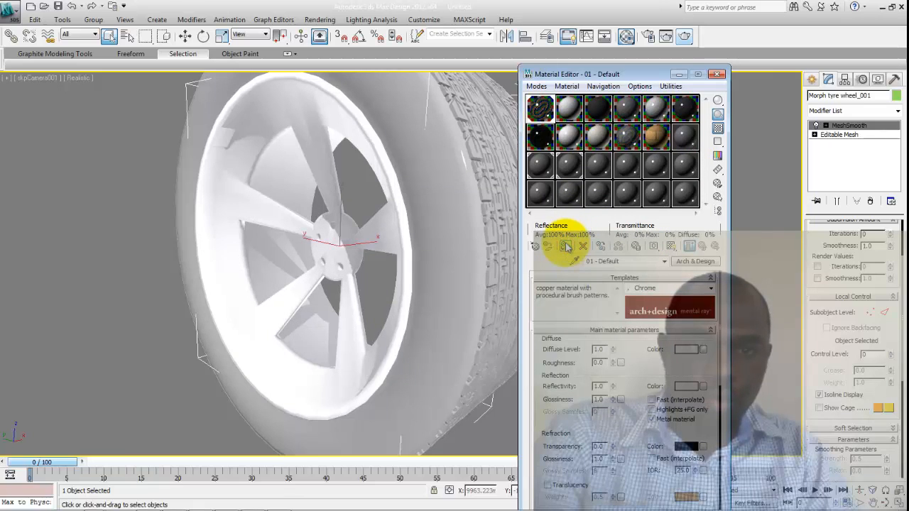
Rename the Morph tyre_001 body's material as "13 - tyre body" and apply the Rubber template to it.
left_click(451, 257)
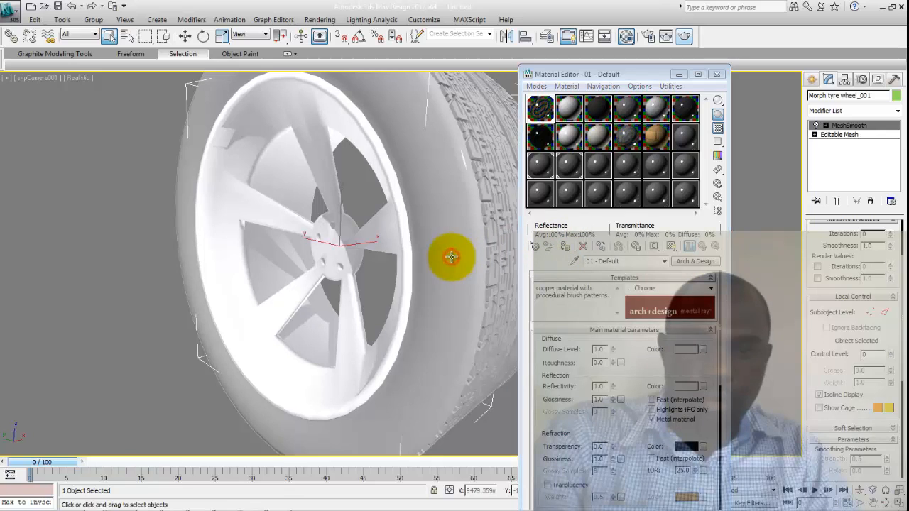
left_click(542, 167)
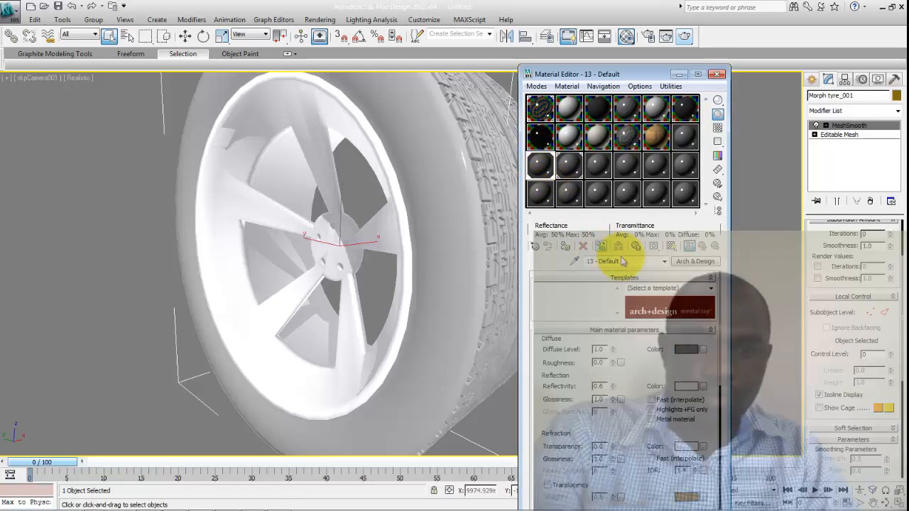
left_click_drag(625, 260, 605, 262)
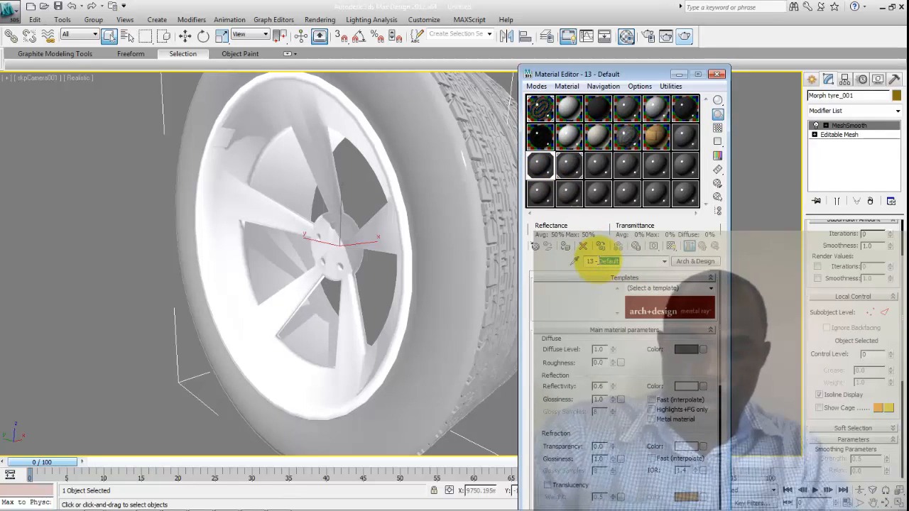
type("tyre b")
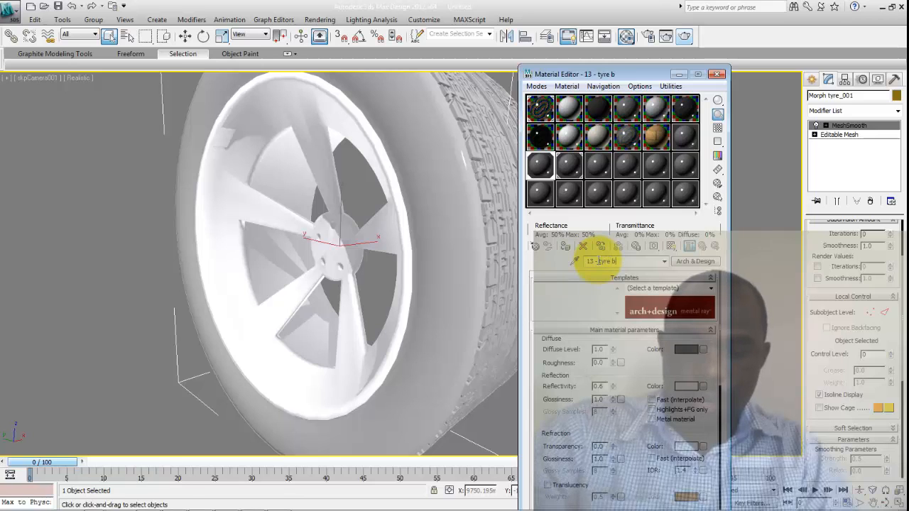
type("o")
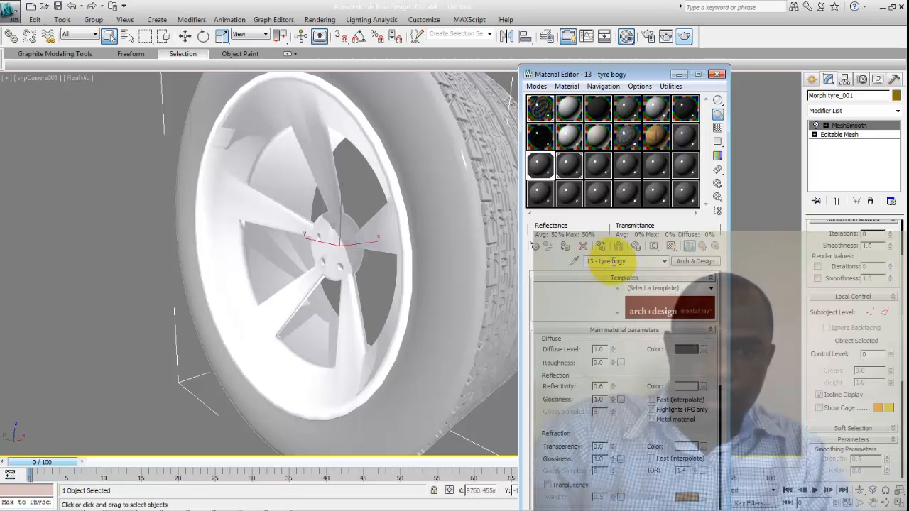
type("dy")
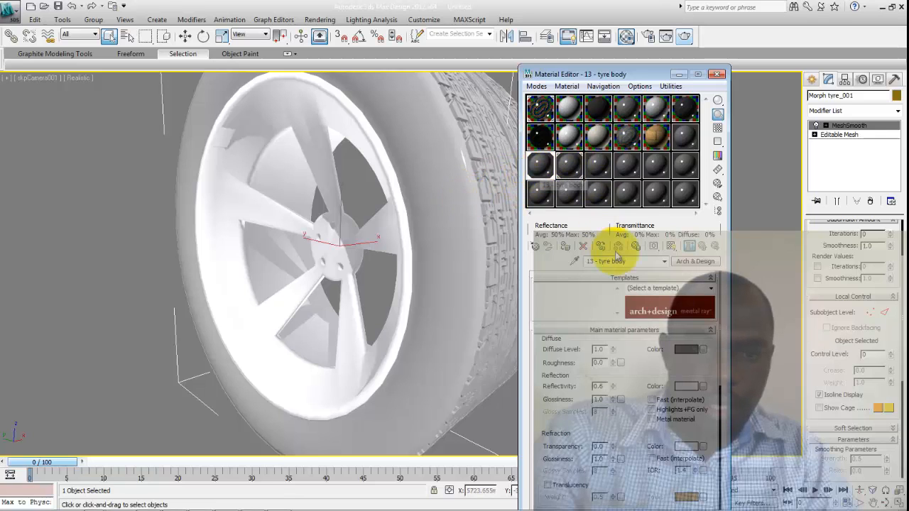
left_click(708, 289)
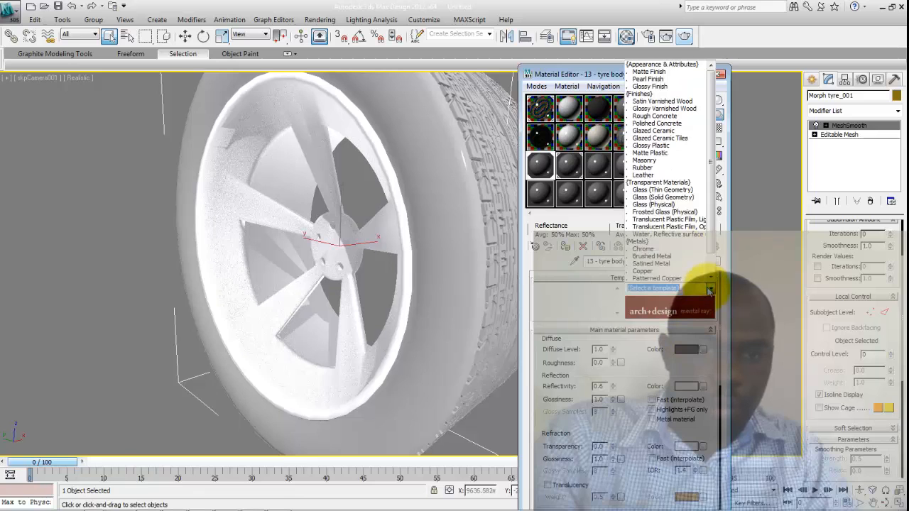
left_click(677, 171)
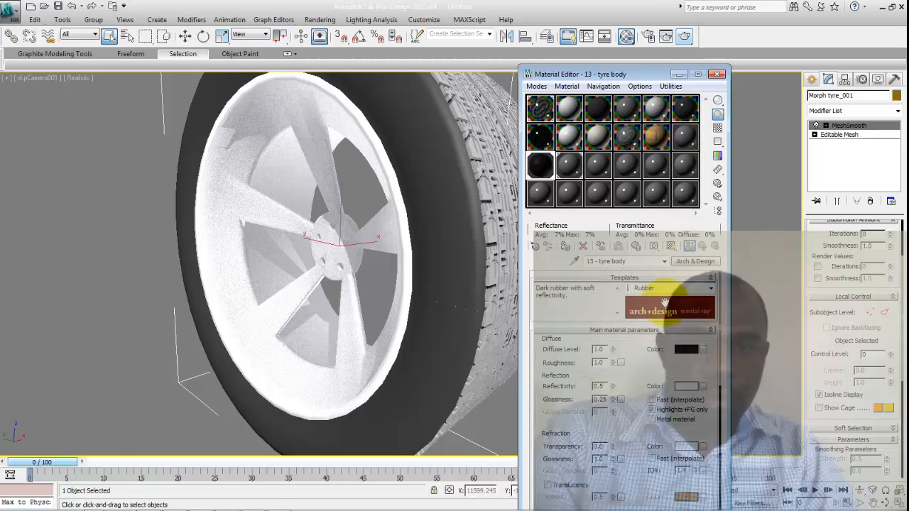
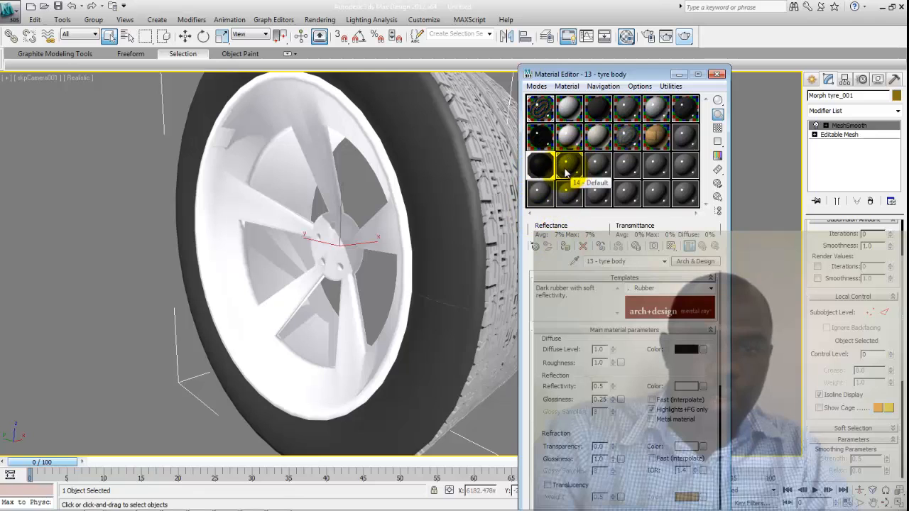
Assign the unused 14 - Default material to the Morph tyre tread_001 and shift its diffuse colour to a muted blue with hue 0.687.
left_click(497, 151)
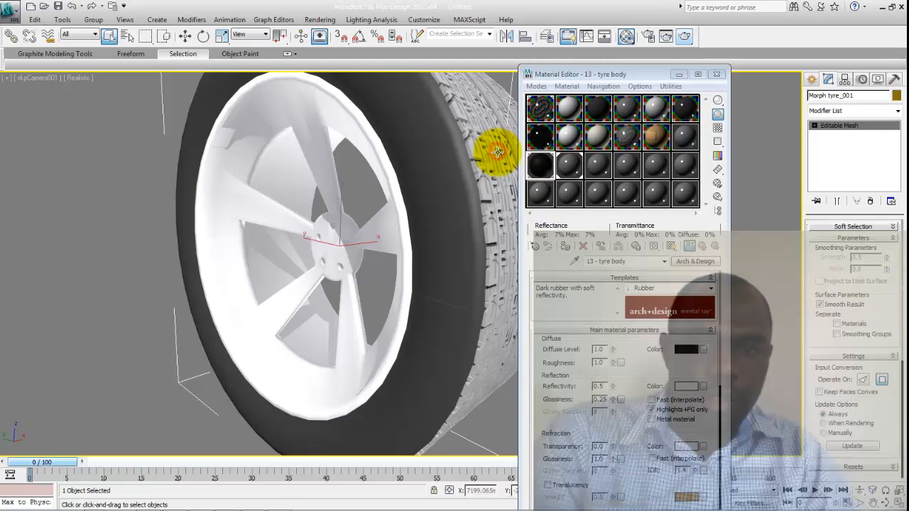
left_click(569, 168)
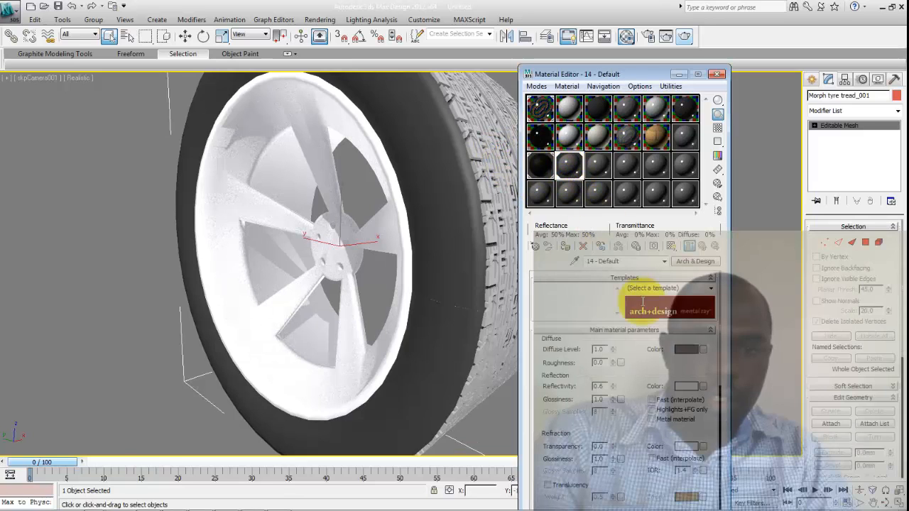
left_click(686, 350)
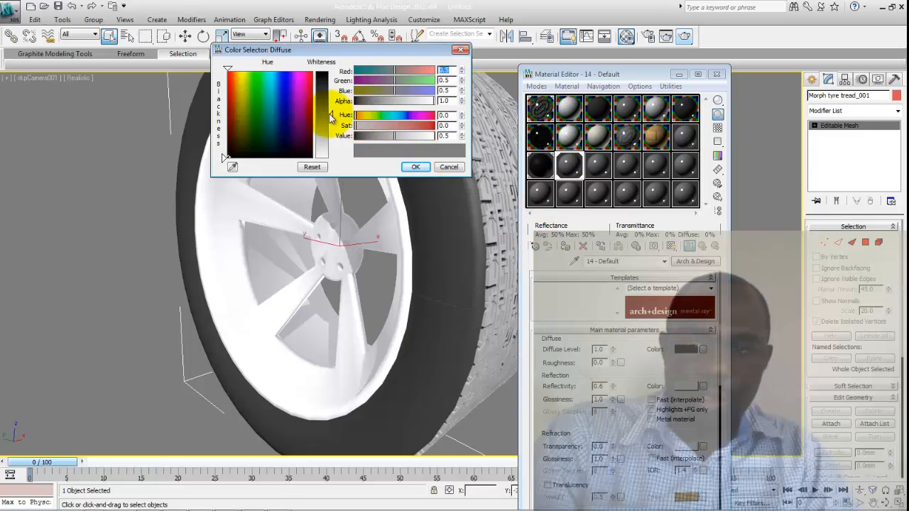
left_click(283, 136)
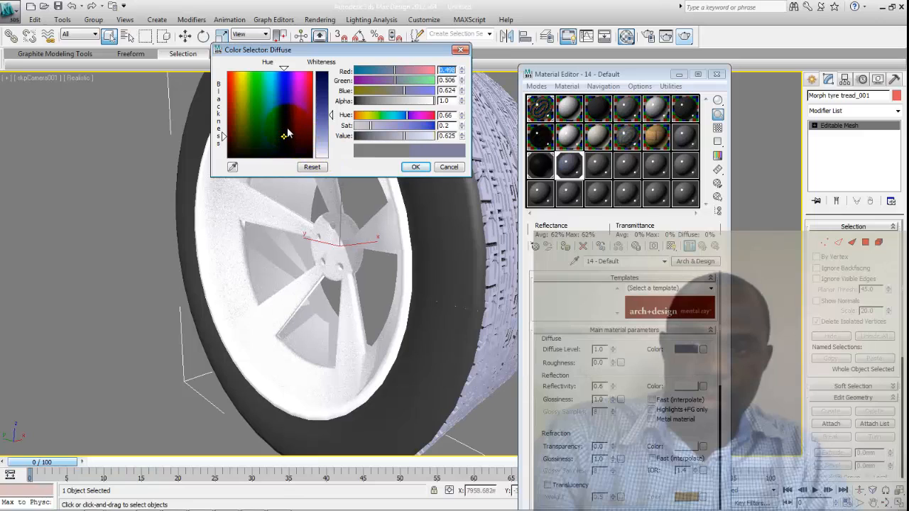
left_click(287, 128)
left_click_drag(287, 129, 287, 135)
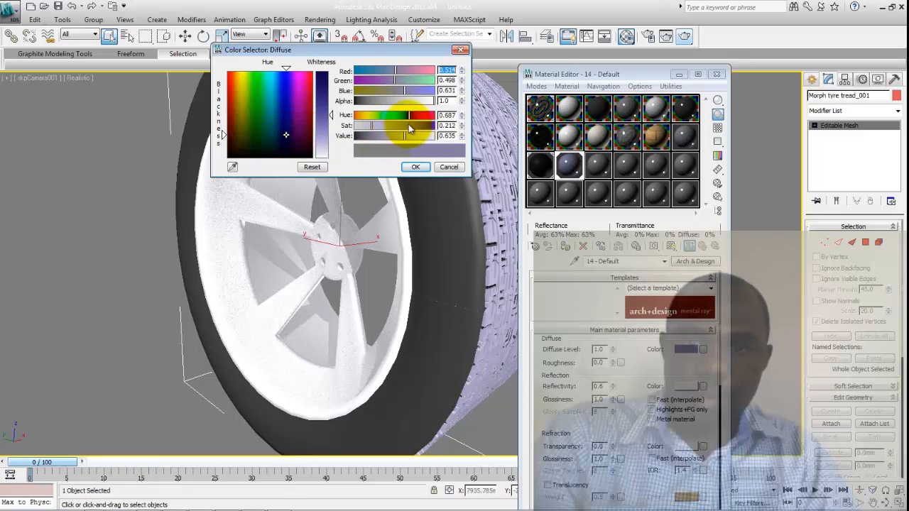
Darken the tread material's diffuse colour to about red 0.106, green 0.086, blue 0.204, then close the Material Editor and clear the selection.
left_click_drag(334, 118, 335, 100)
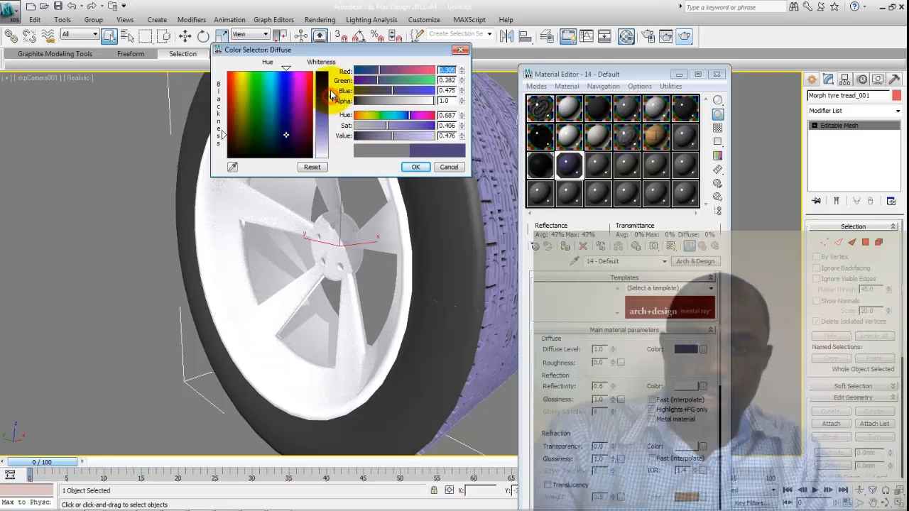
left_click_drag(330, 92, 334, 73)
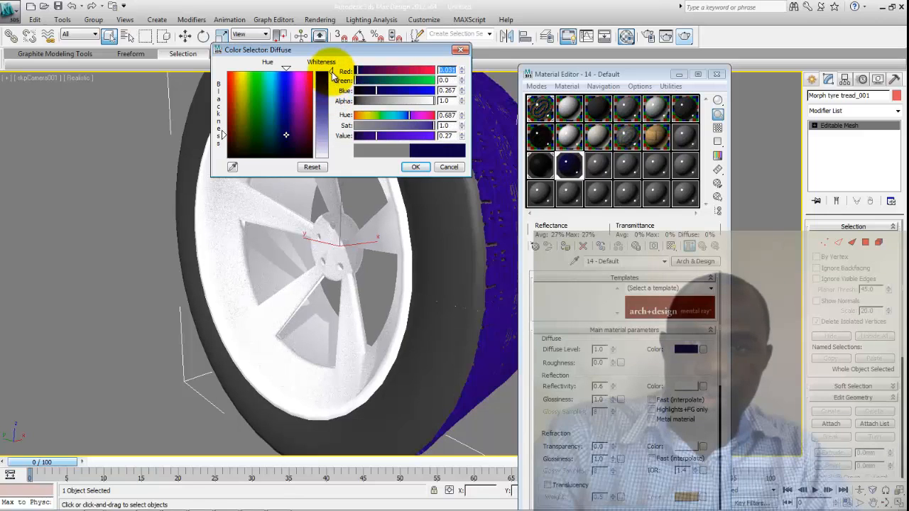
left_click_drag(333, 76, 331, 81)
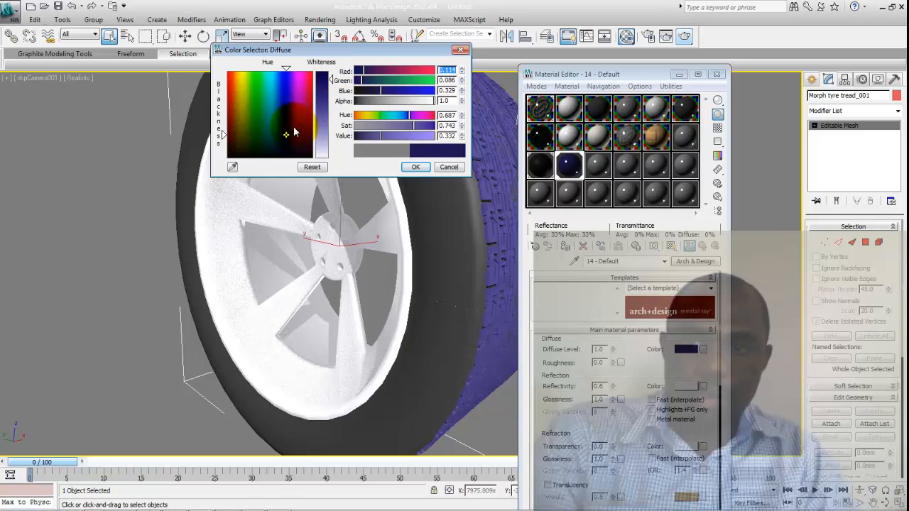
left_click_drag(287, 140, 290, 153)
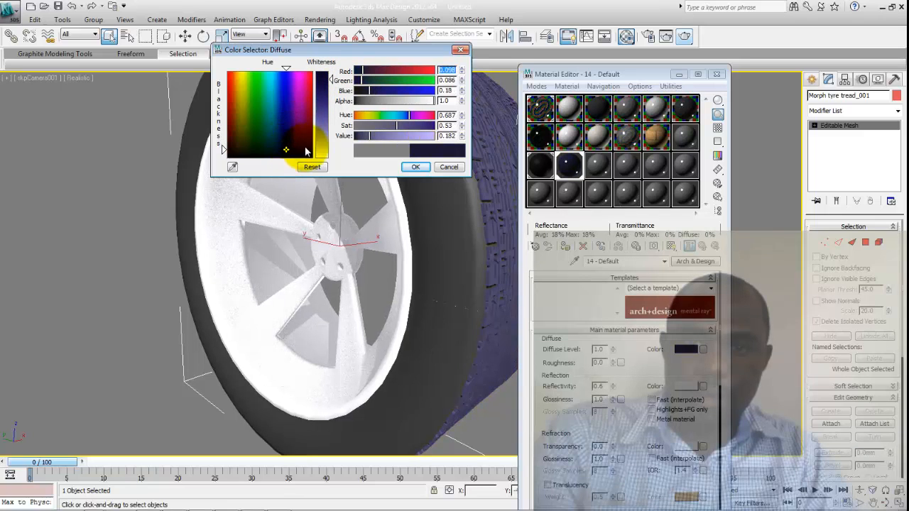
left_click(287, 151)
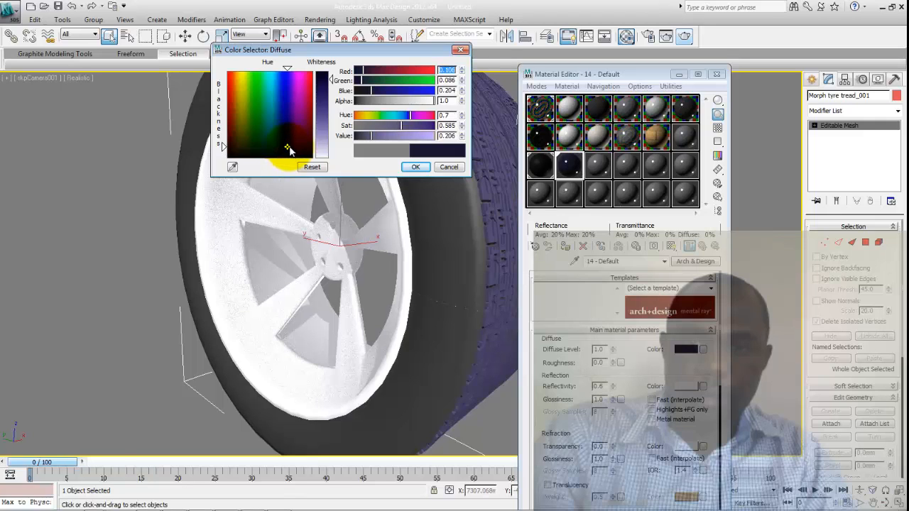
left_click(403, 168)
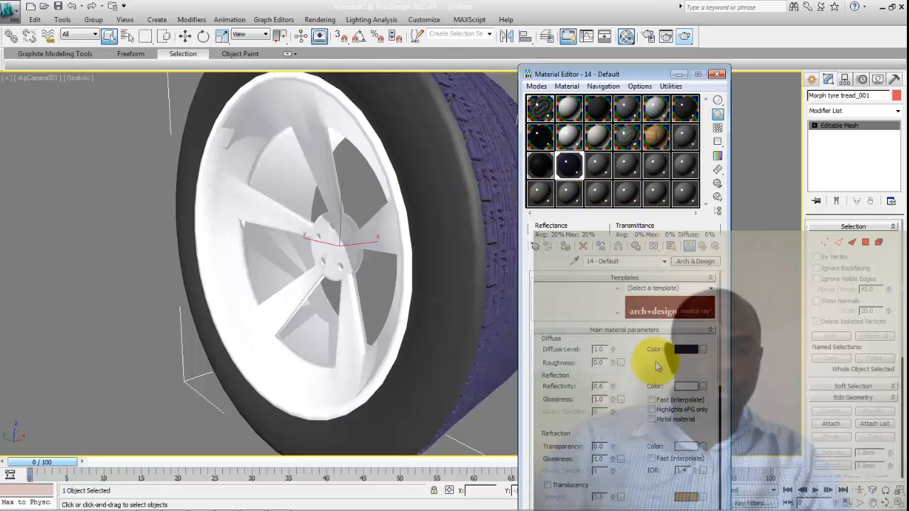
left_click(716, 75)
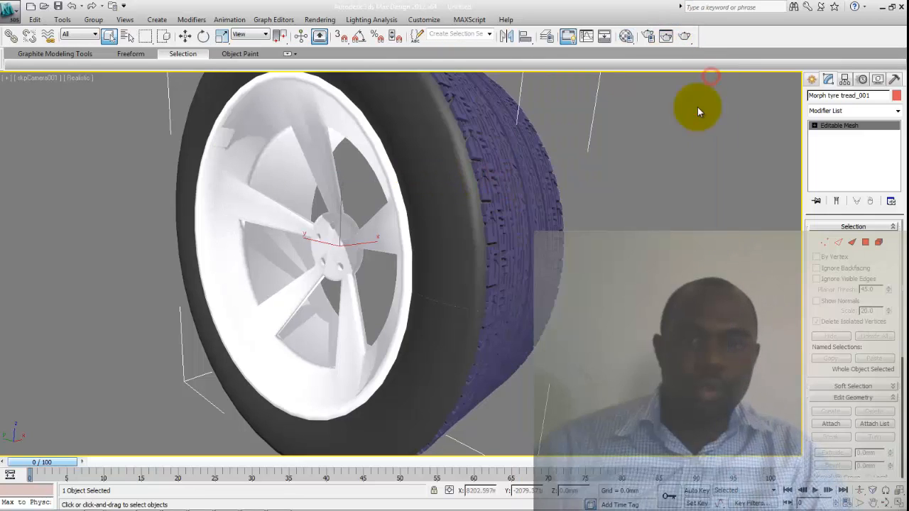
left_click(749, 177)
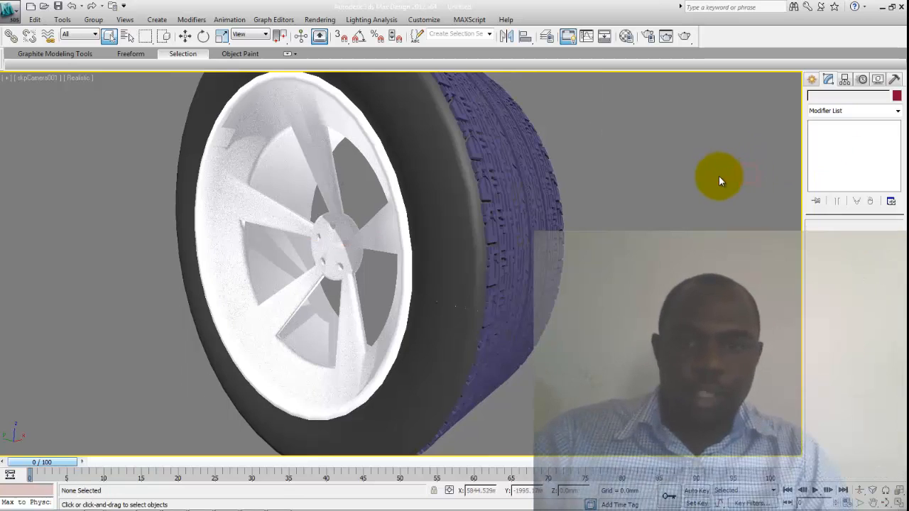
Set the render output size to the HDTV (video) preset at 1920x1080.
left_click(648, 36)
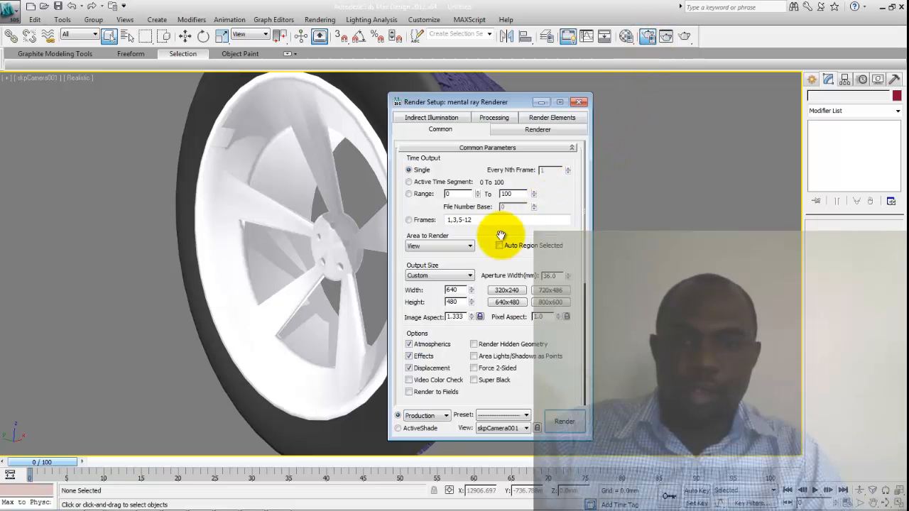
left_click(466, 277)
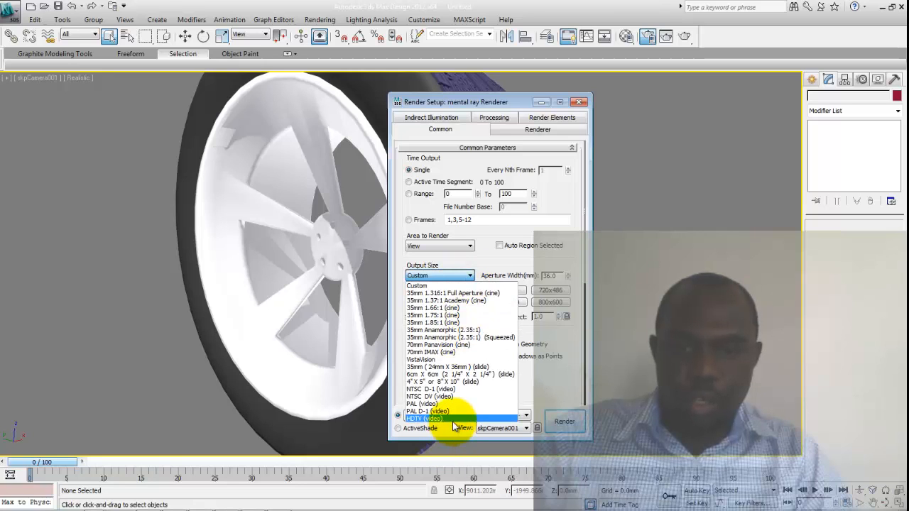
left_click(455, 420)
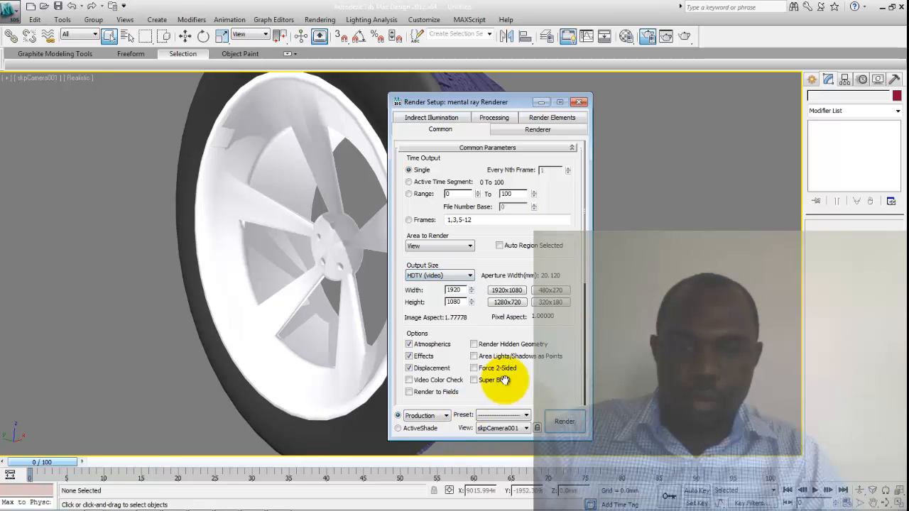
left_click(500, 292)
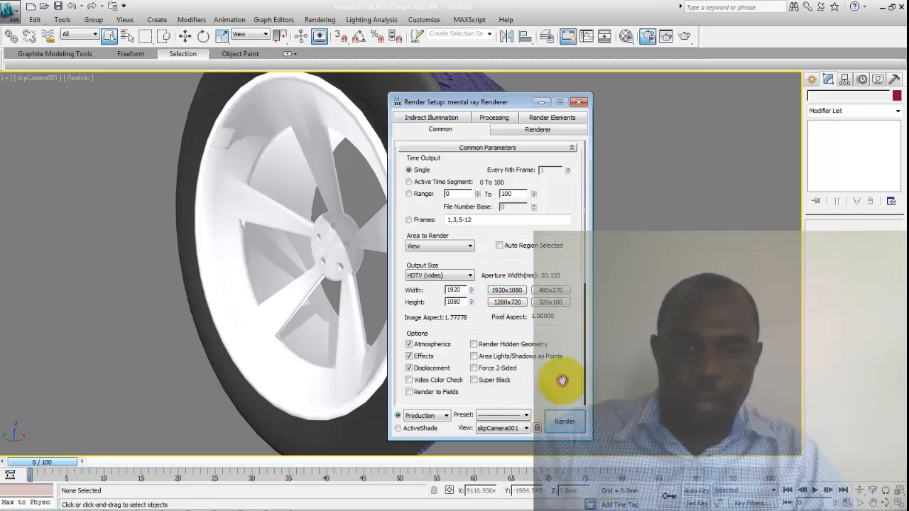
Check the assigned production renderer in the render setup and render the skpCamera001 view.
left_click_drag(562, 380, 572, 162)
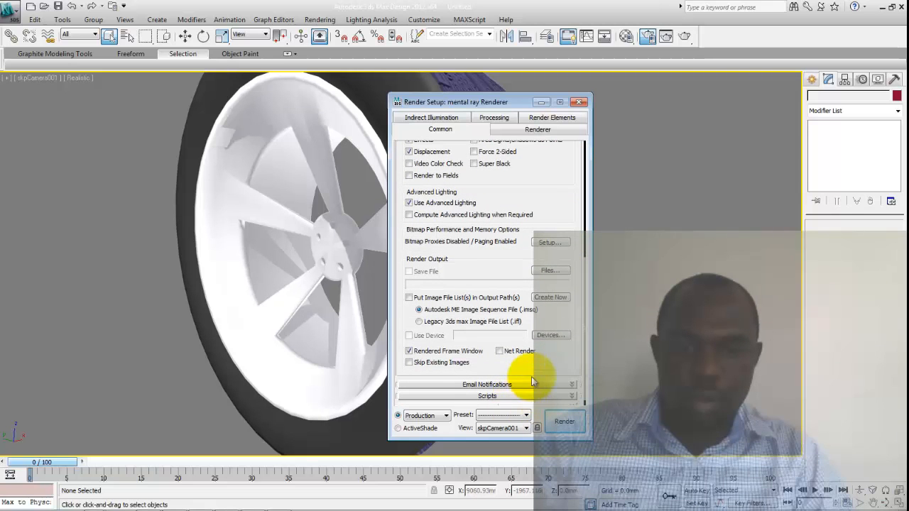
left_click_drag(538, 369, 552, 290)
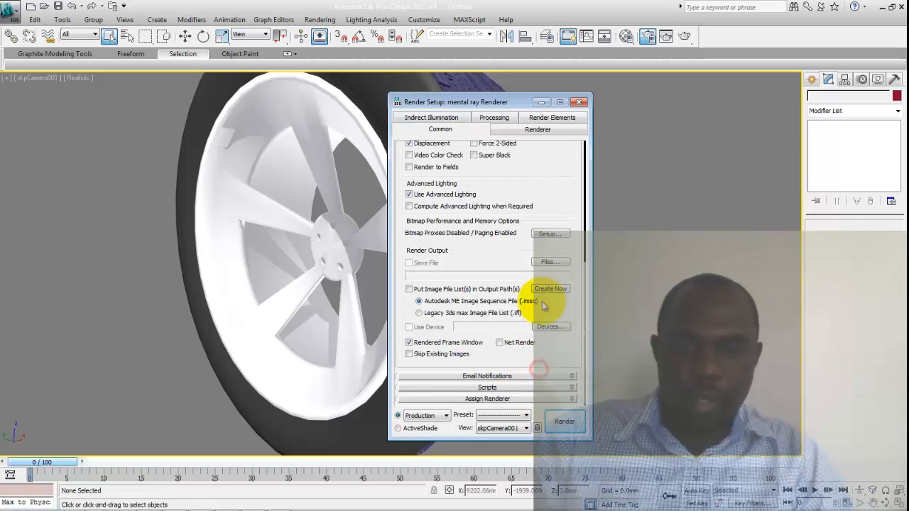
left_click(512, 398)
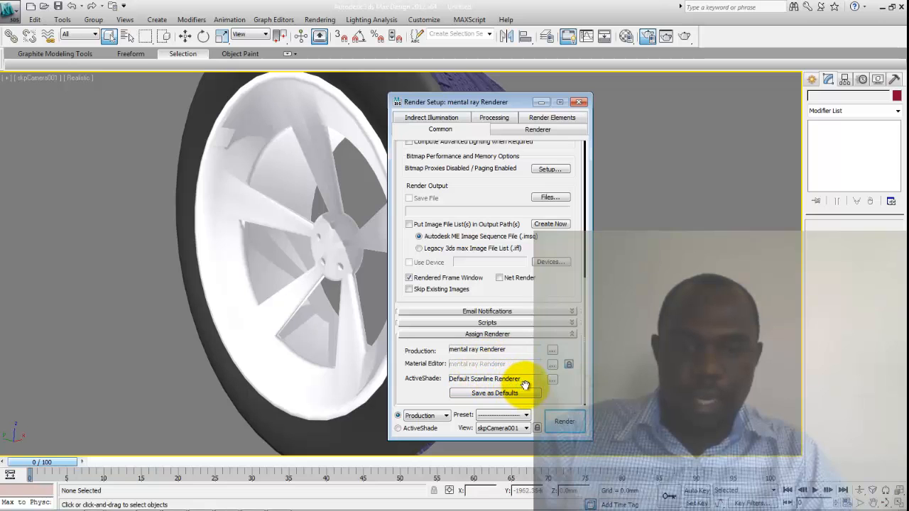
left_click(561, 425)
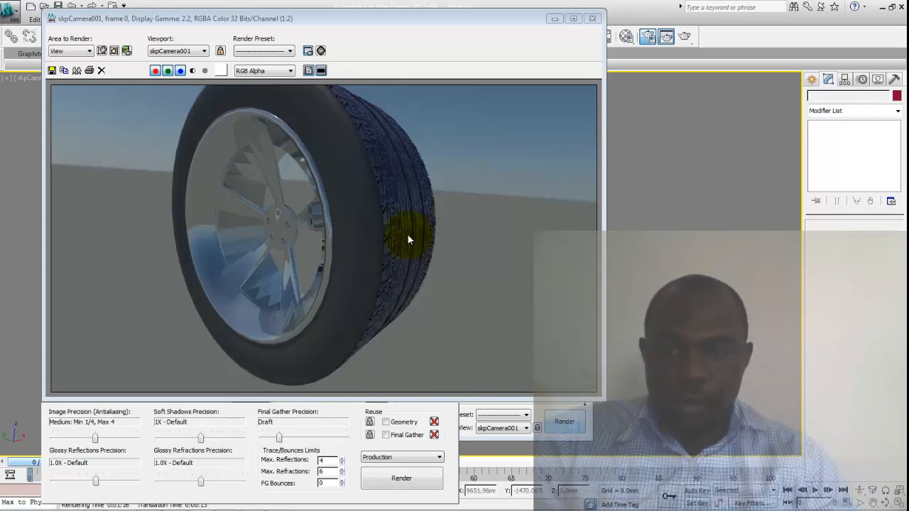
Save the rendered image as "tyre1 render3" in BMP format in New folder and close the rendered frame window.
left_click(52, 71)
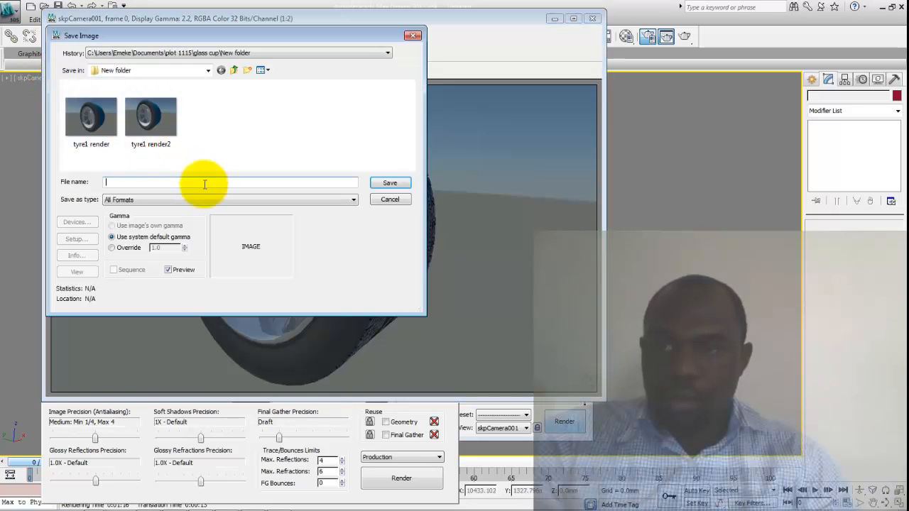
left_click(160, 141)
left_click(178, 180)
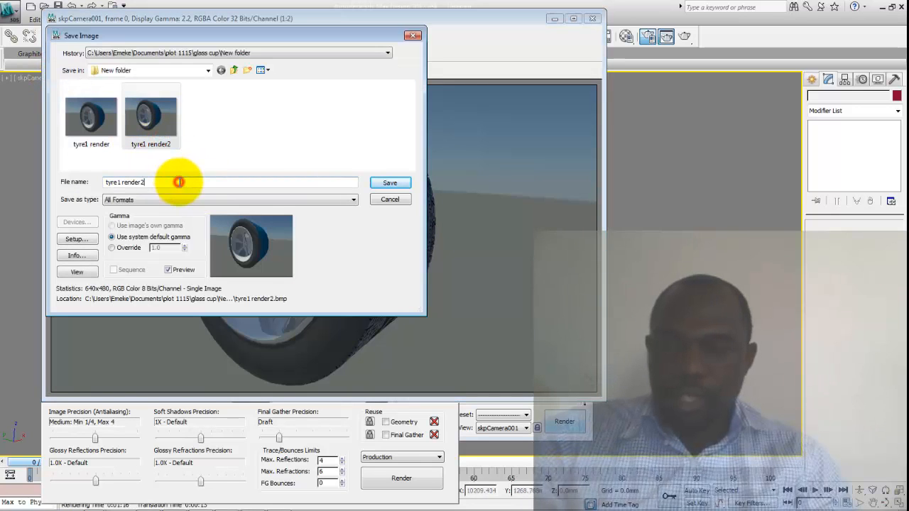
key("BackSpace")
type("3")
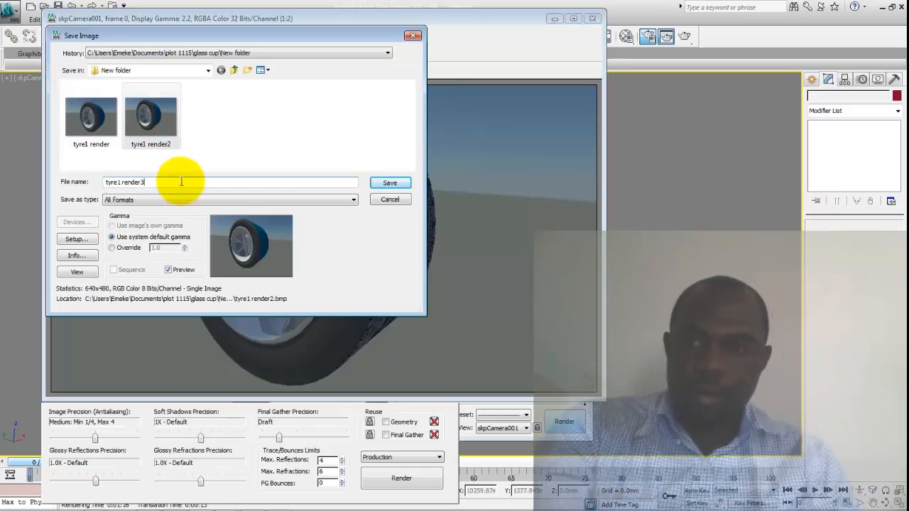
left_click(351, 202)
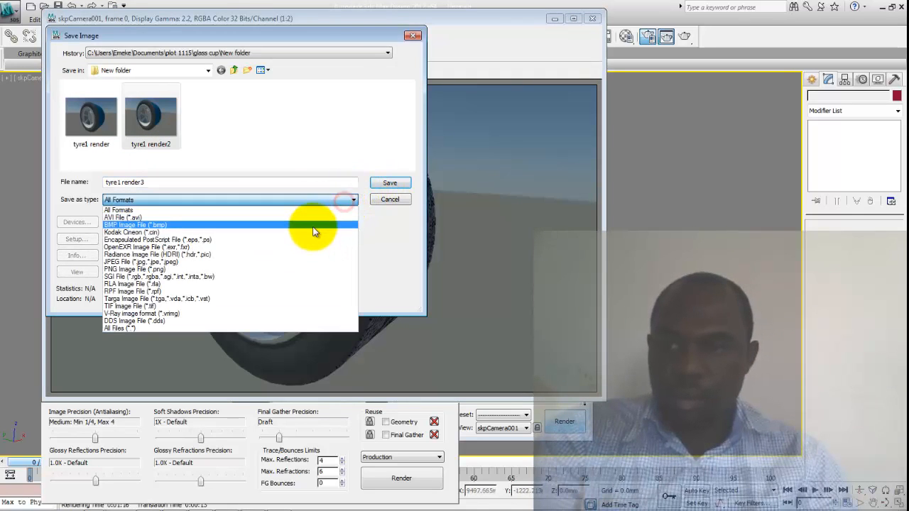
left_click(313, 226)
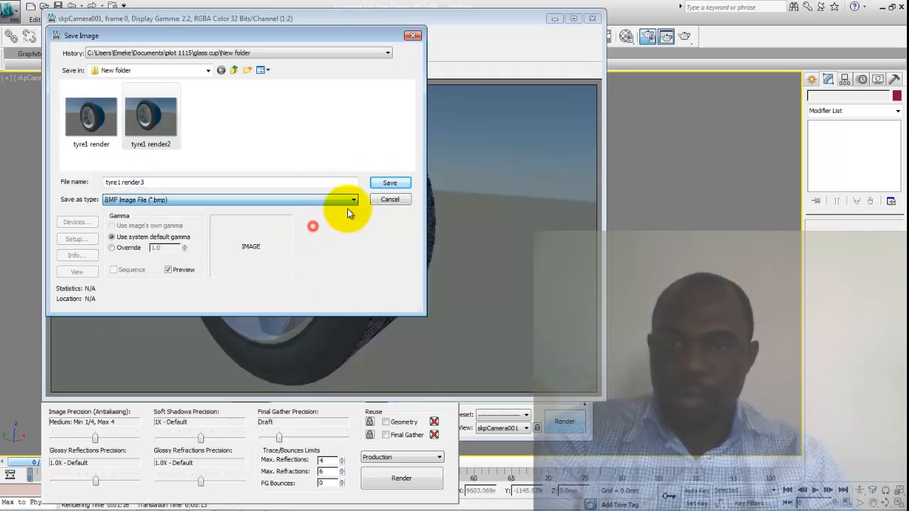
left_click(382, 183)
left_click(106, 109)
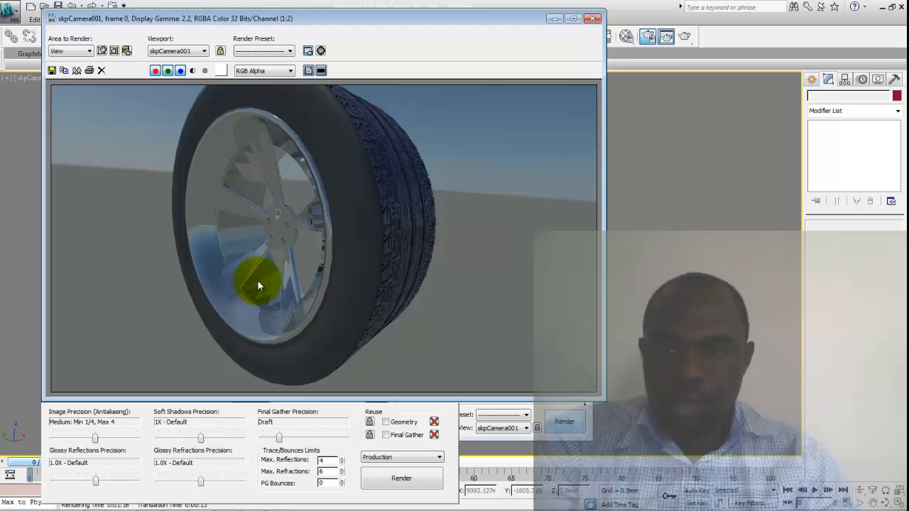
left_click(247, 237)
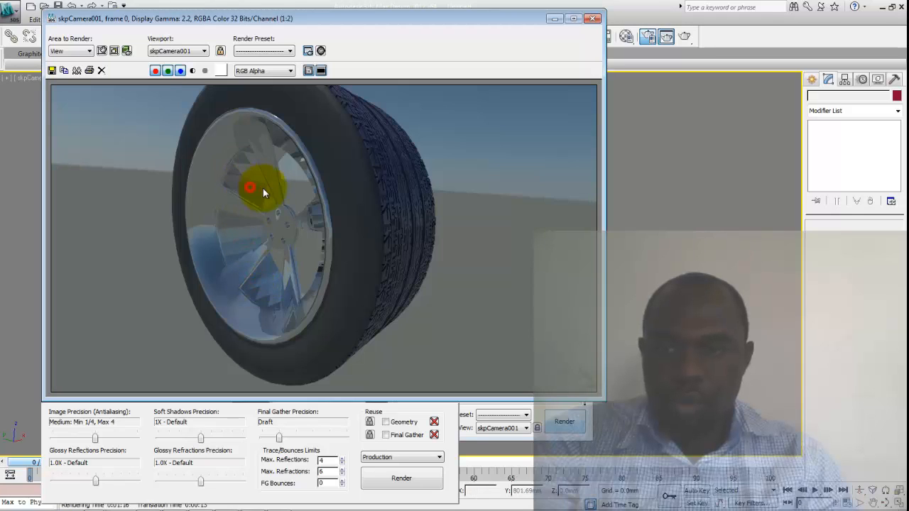
left_click(592, 18)
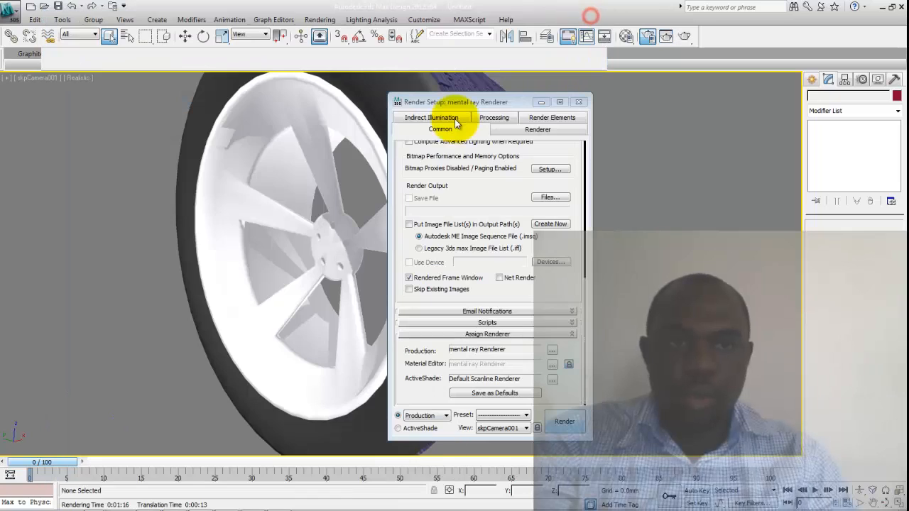
Add a Tessellate modifier to the Morph tyre wheel_001 rim, above its MeshSmooth.
left_click(247, 140)
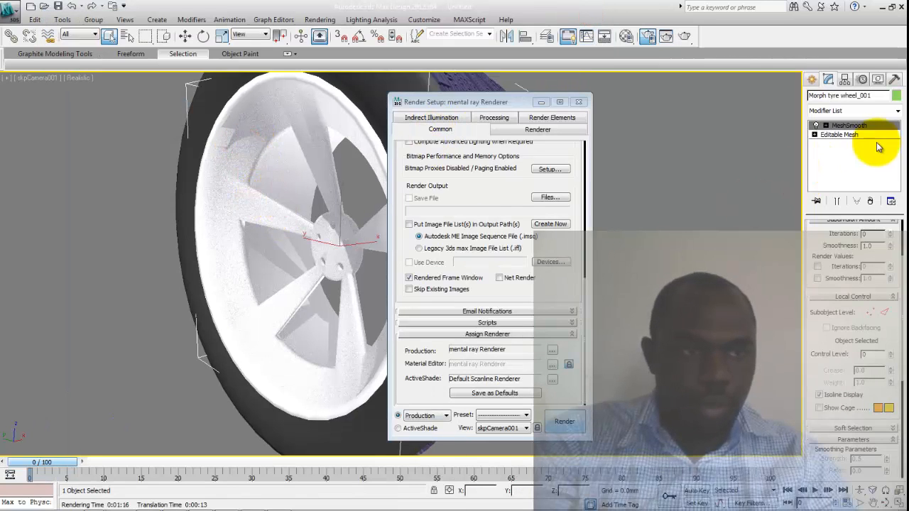
left_click(899, 114)
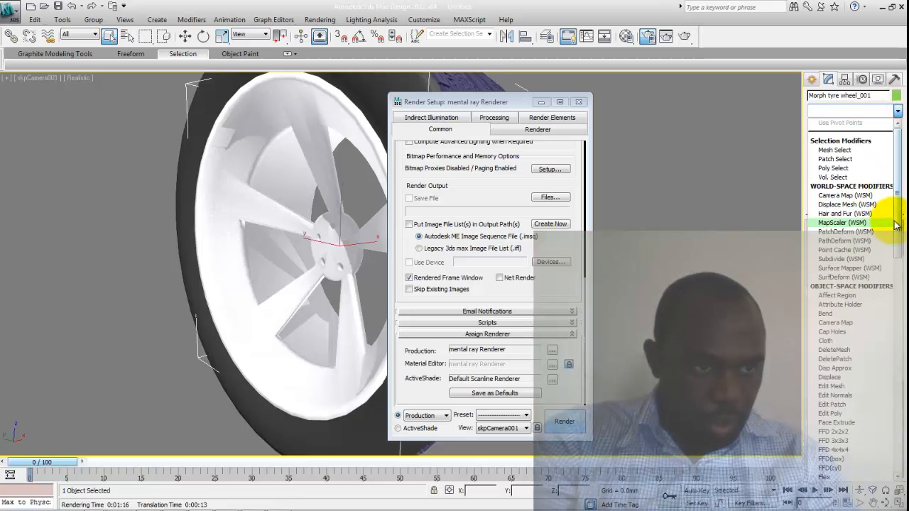
scroll(888, 223, "down", 8)
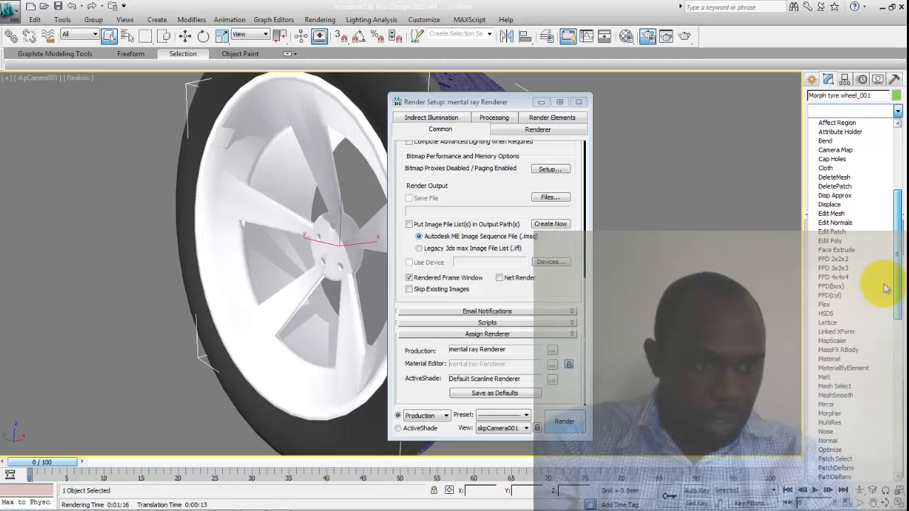
scroll(884, 313, "down", 8)
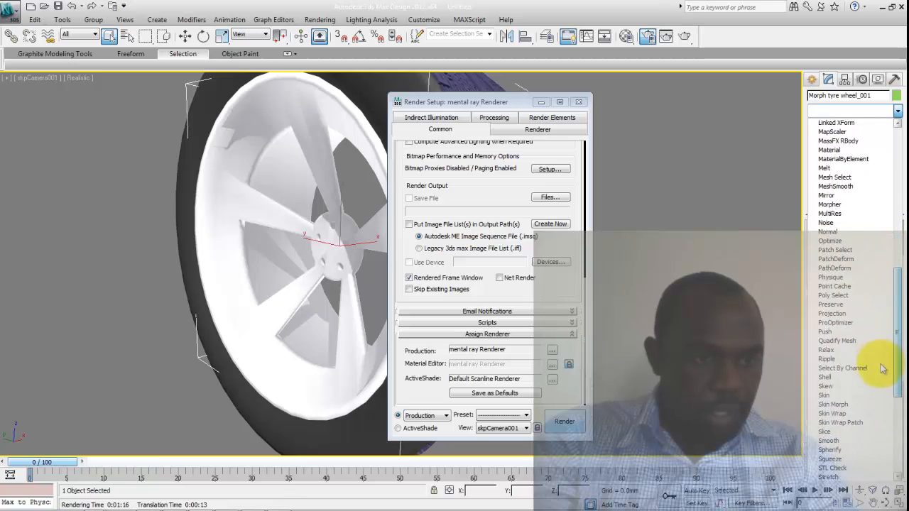
scroll(885, 382, "down", 3)
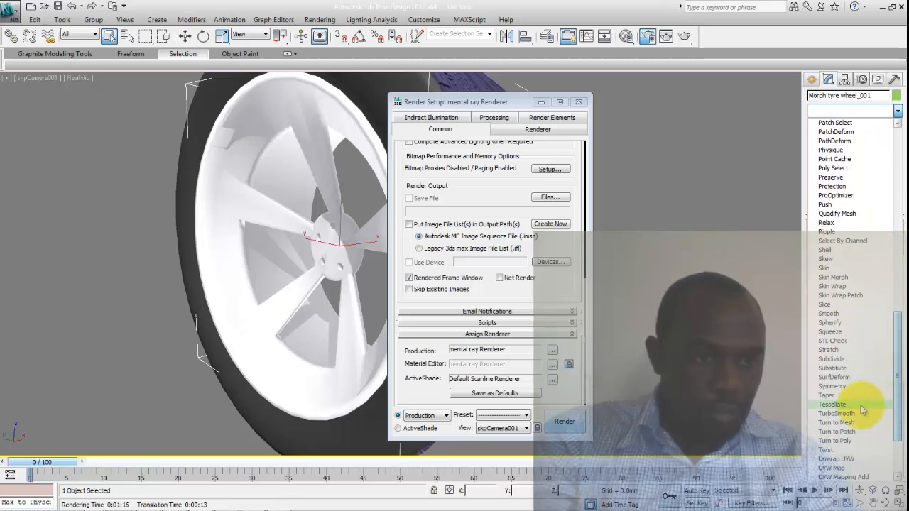
left_click(861, 405)
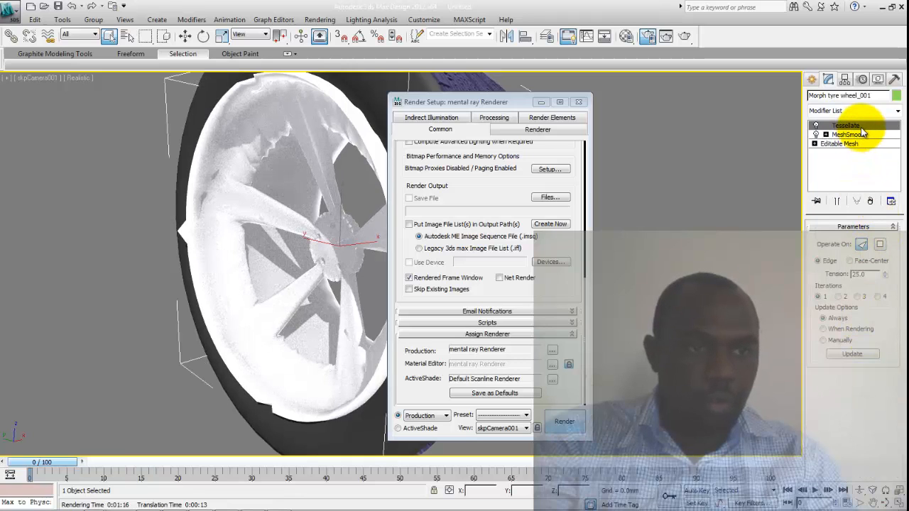
Move the Tessellate modifier below MeshSmooth, set its tension to 10, and compare Face-Center with Edge subdivision.
left_click_drag(862, 129, 863, 143)
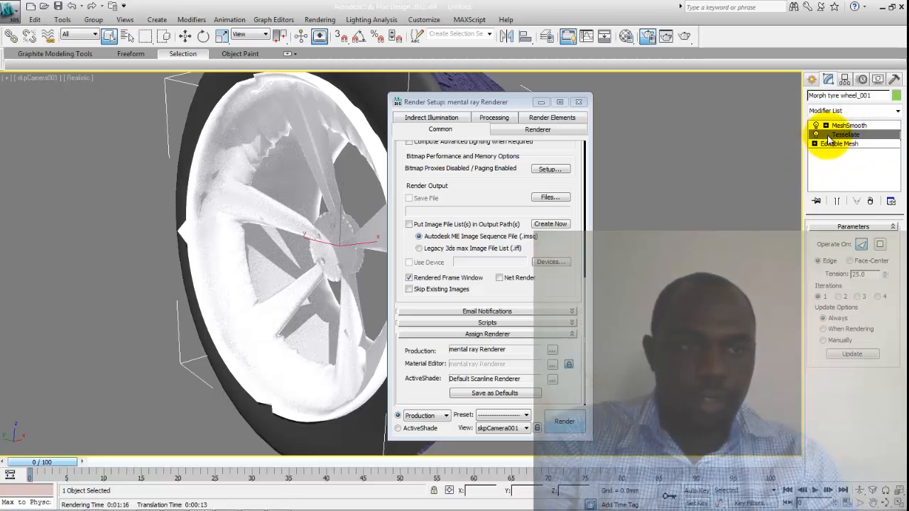
double_click(863, 274)
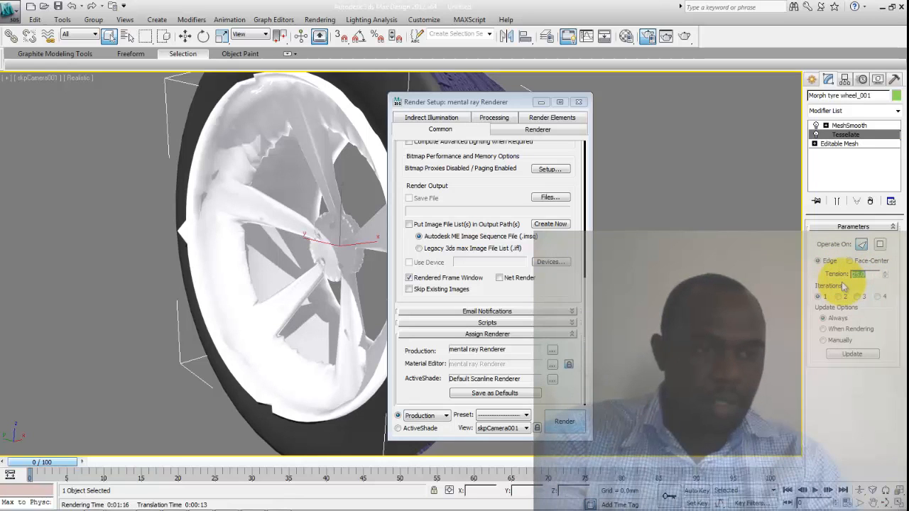
type("10")
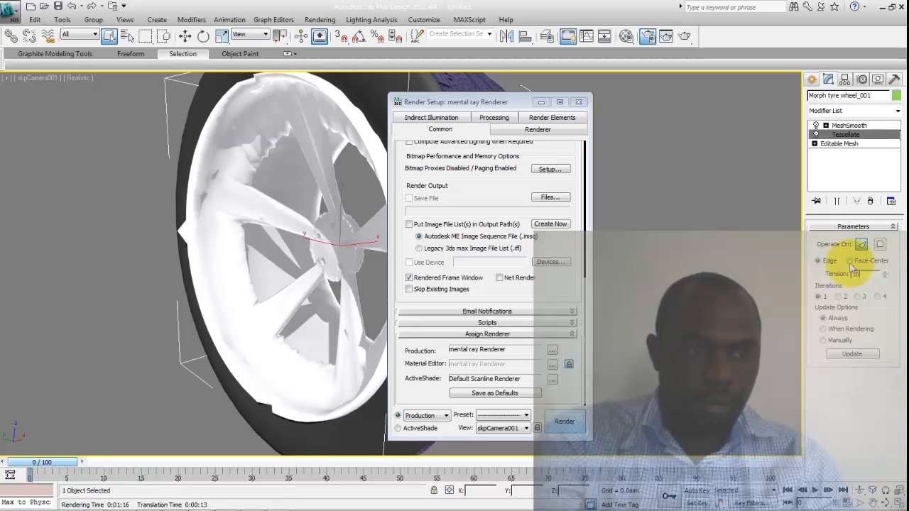
left_click(851, 261)
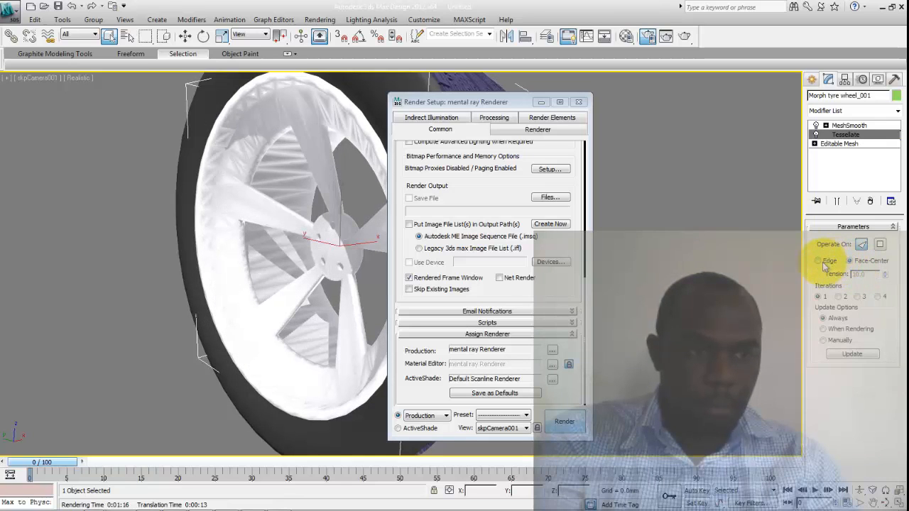
left_click(822, 261)
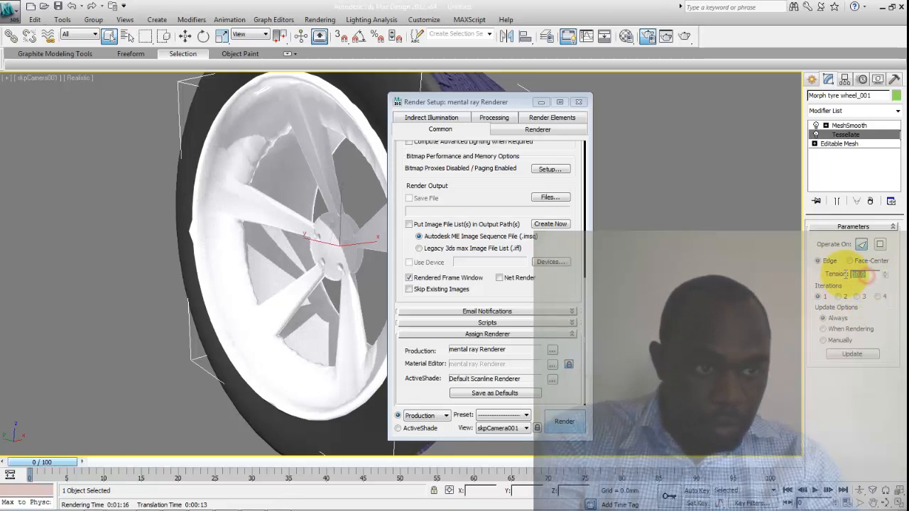
Try a Tessellate tension of 5 on the rim, comparing Face-Center with Edge subdivision.
type("5")
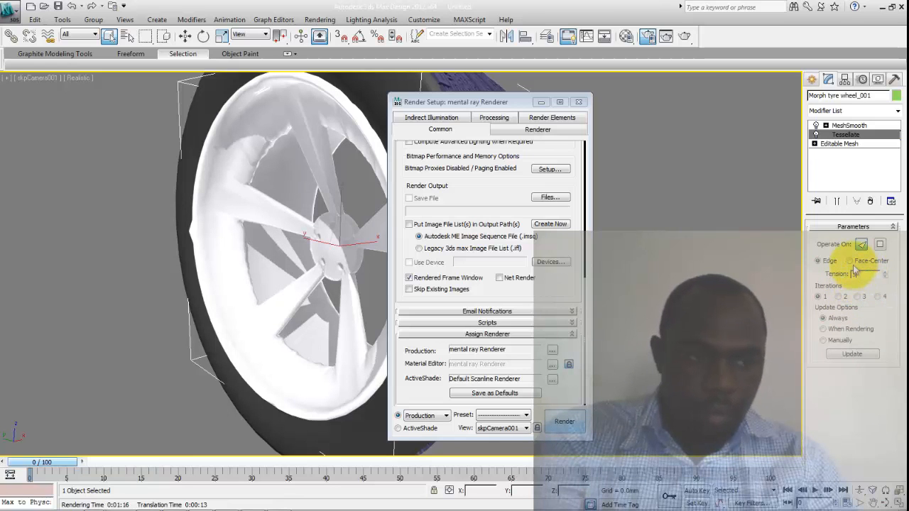
left_click(852, 261)
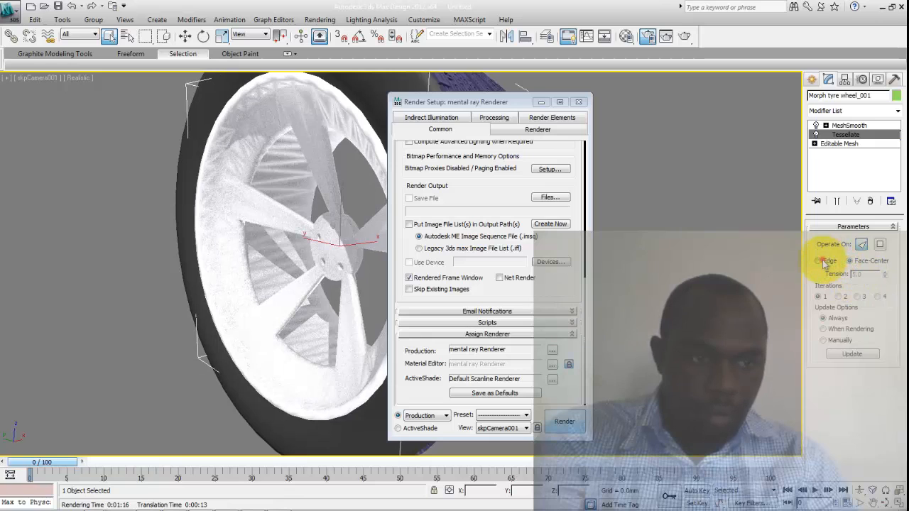
left_click(823, 262)
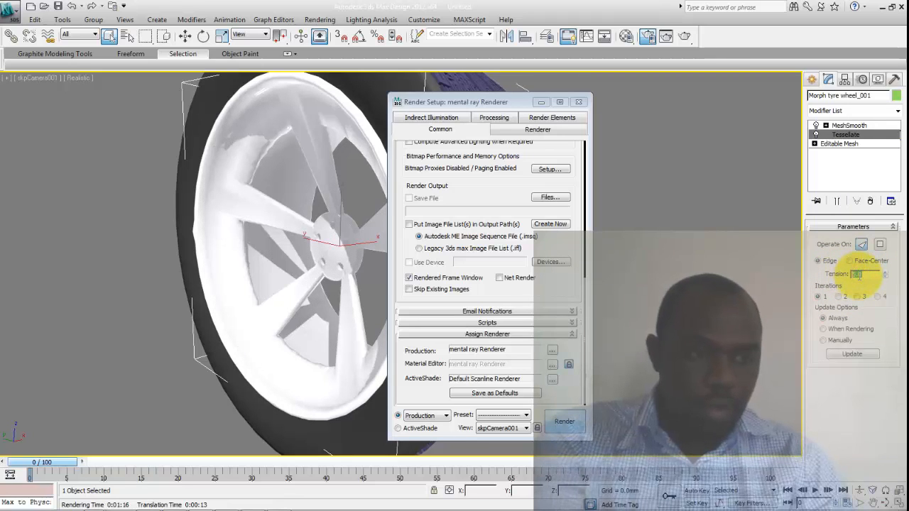
Set the rim's Tessellate tension to 3, check Face-Center, and return to Edge subdivision.
type("3")
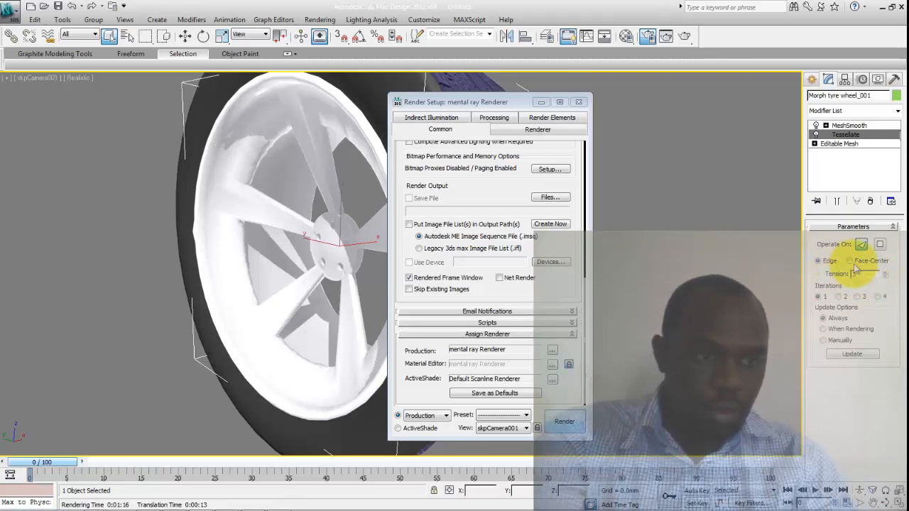
left_click(852, 262)
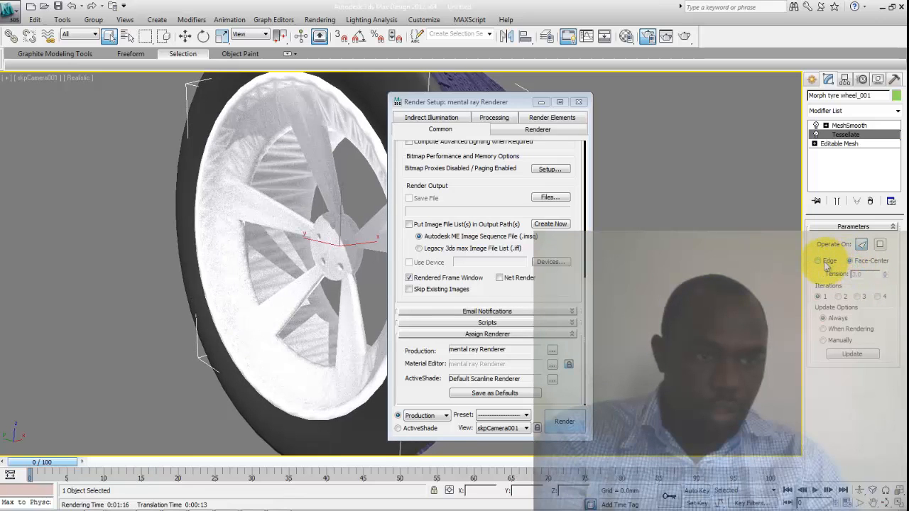
left_click(820, 263)
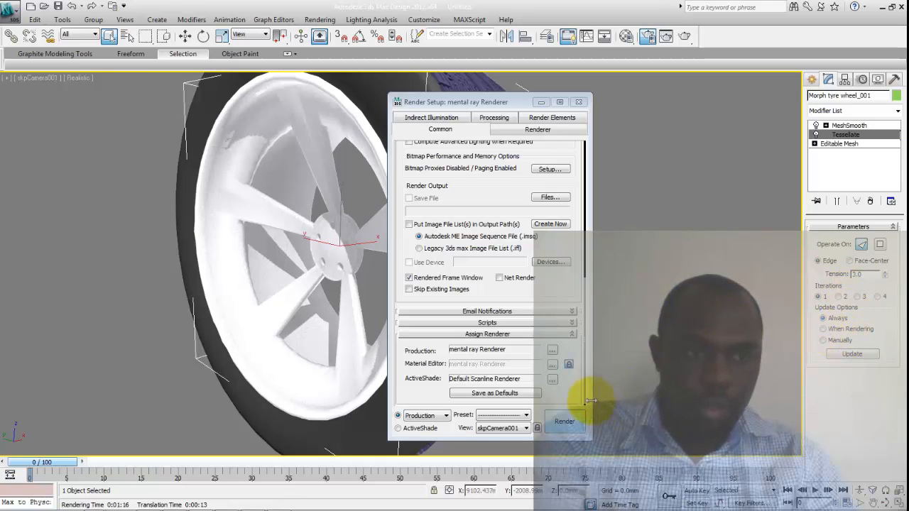
Render the skpCamera001 view with nothing selected and save the image as "tyre1 render4" in BMP format in New folder.
left_click(724, 213)
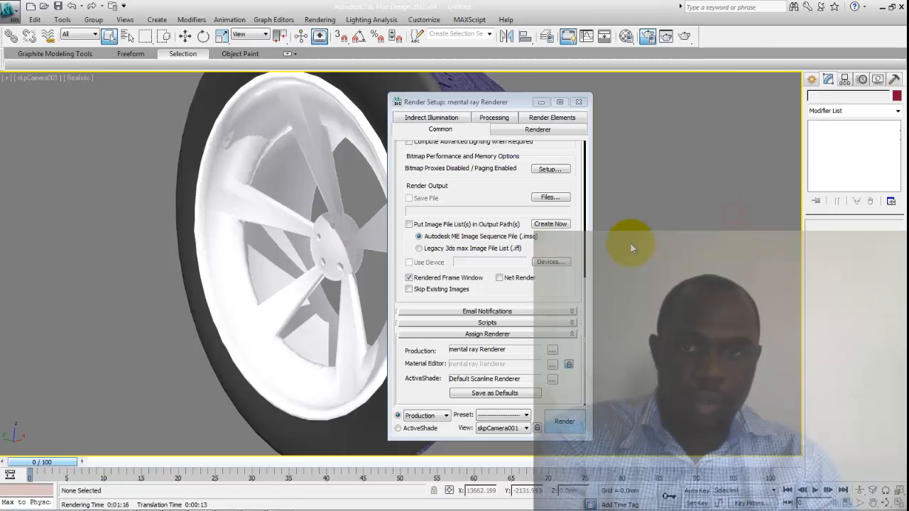
left_click(559, 425)
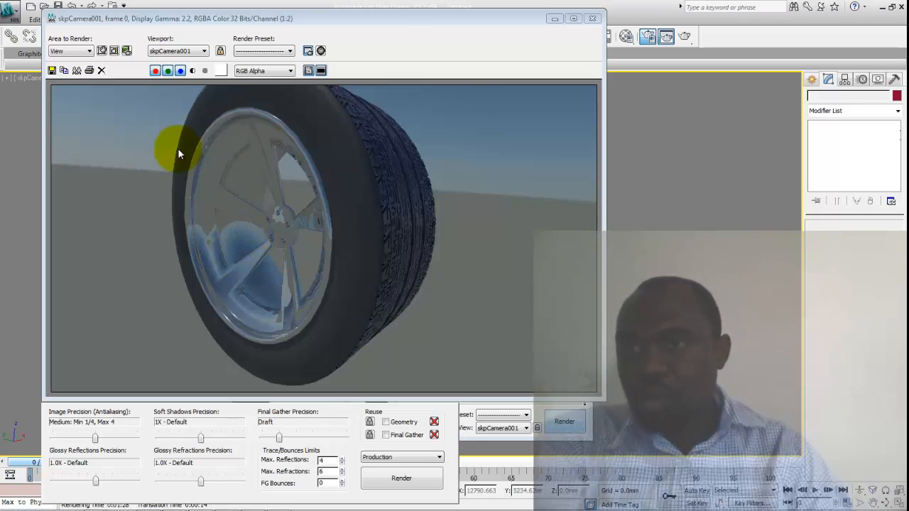
left_click(52, 70)
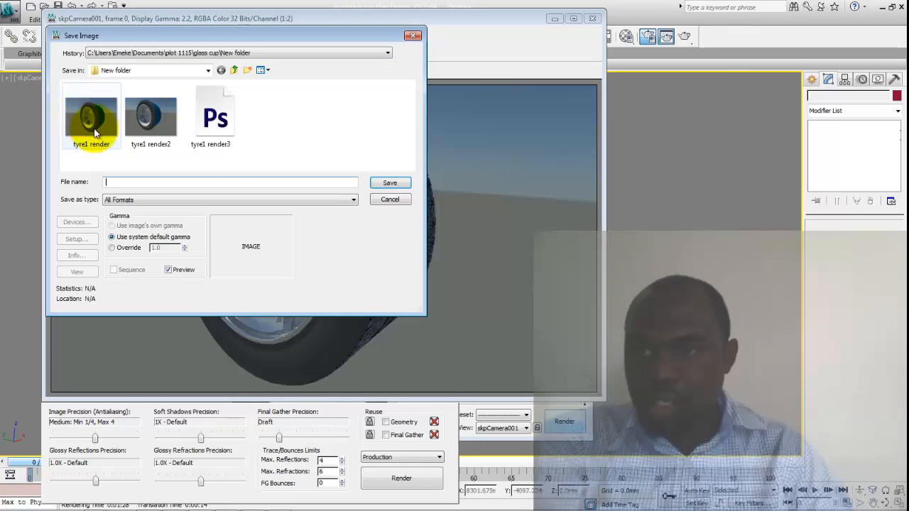
left_click(223, 145)
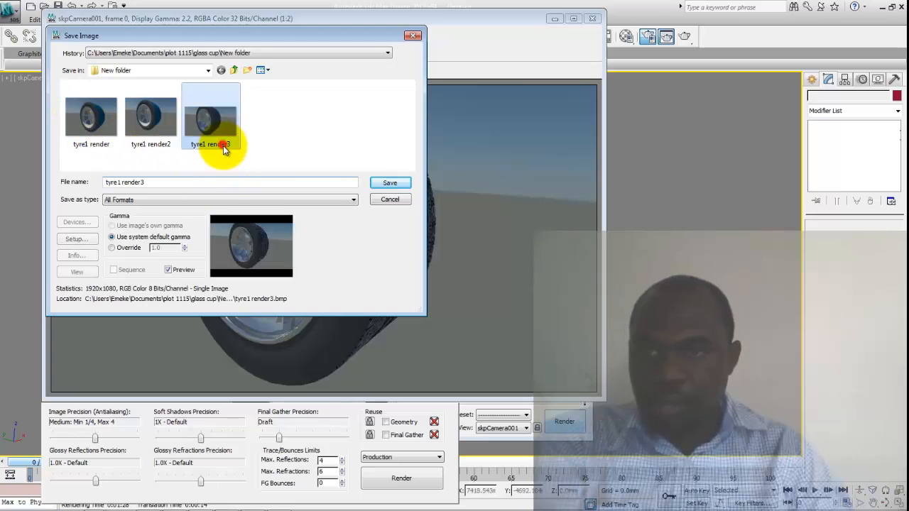
left_click(223, 179)
key("BackSpace")
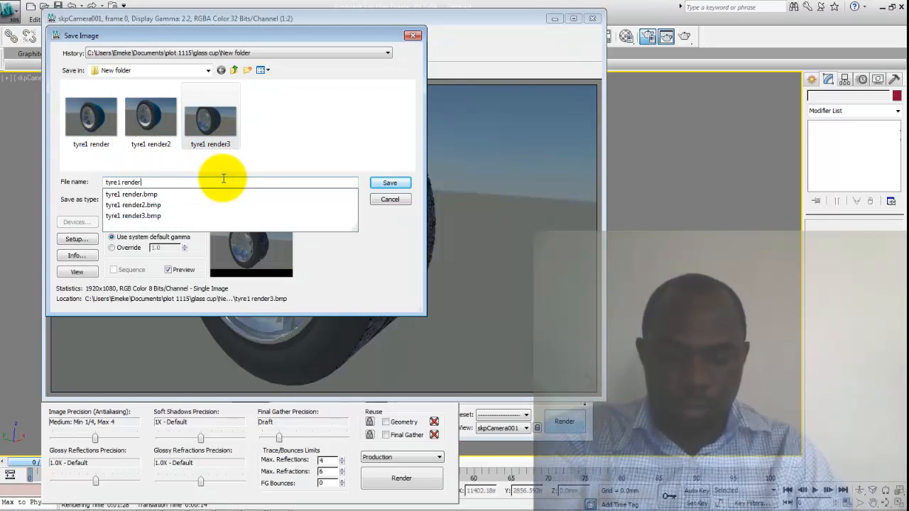
type("4")
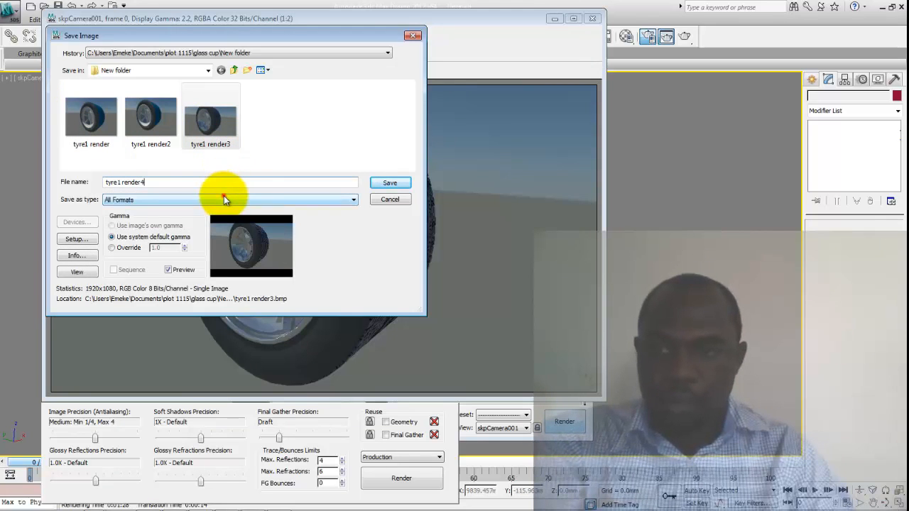
left_click(224, 195)
left_click(218, 224)
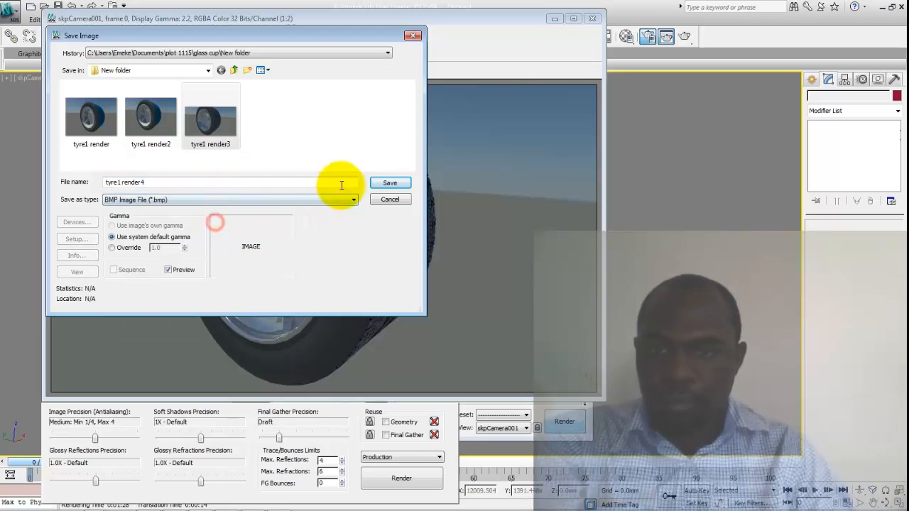
left_click(387, 183)
left_click(105, 108)
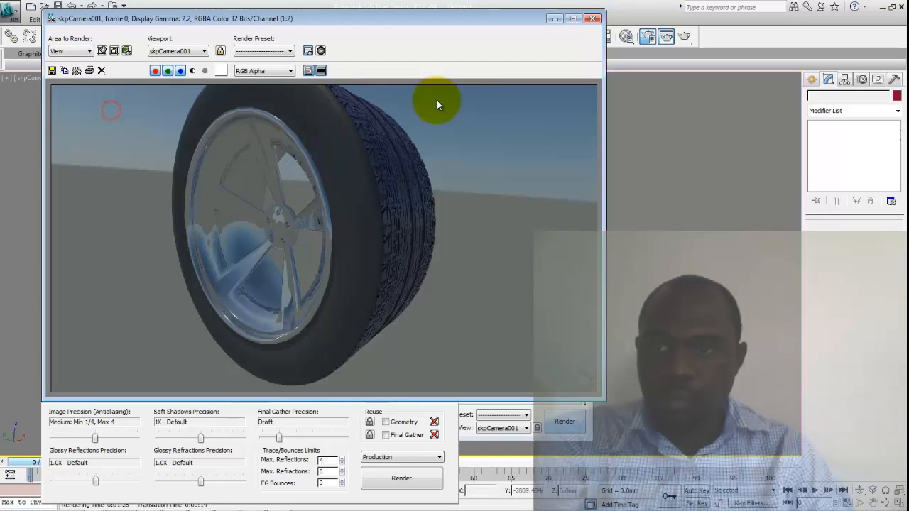
left_click(592, 20)
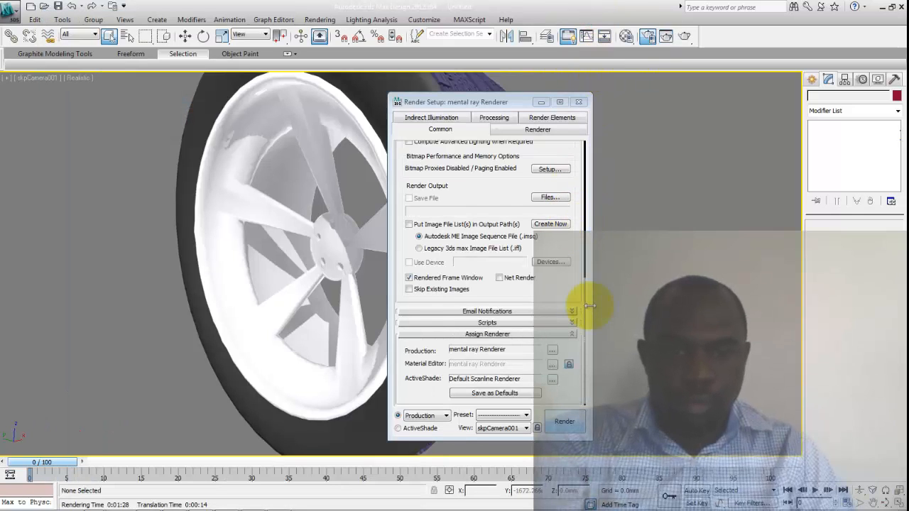
Close the render setup and save the scene as "tyre tutorial" in 3ds Max format in New folder.
left_click(578, 103)
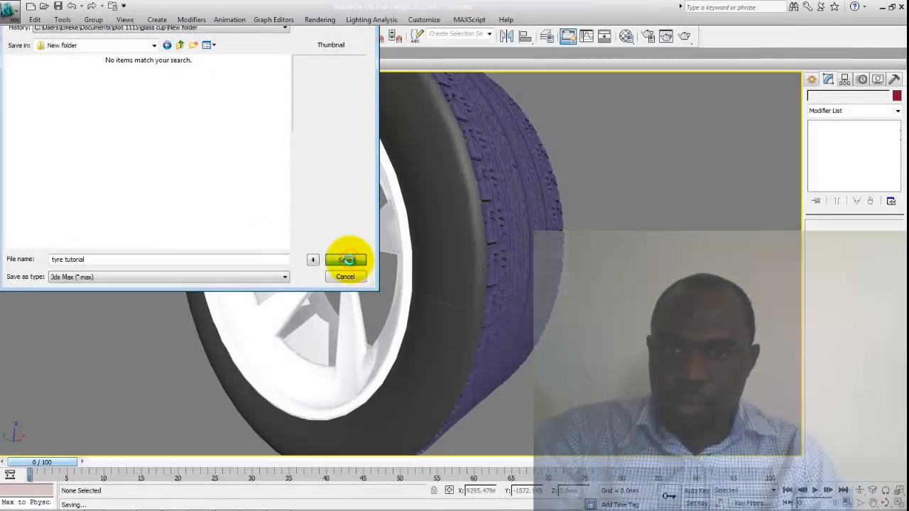
left_click(349, 260)
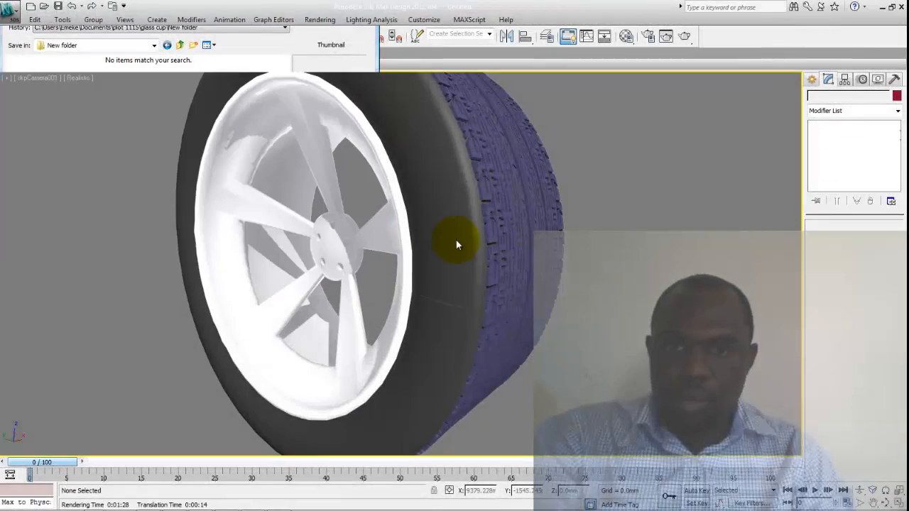
Restore the four-viewport layout and frame the tyre in the Top view.
left_click(899, 502)
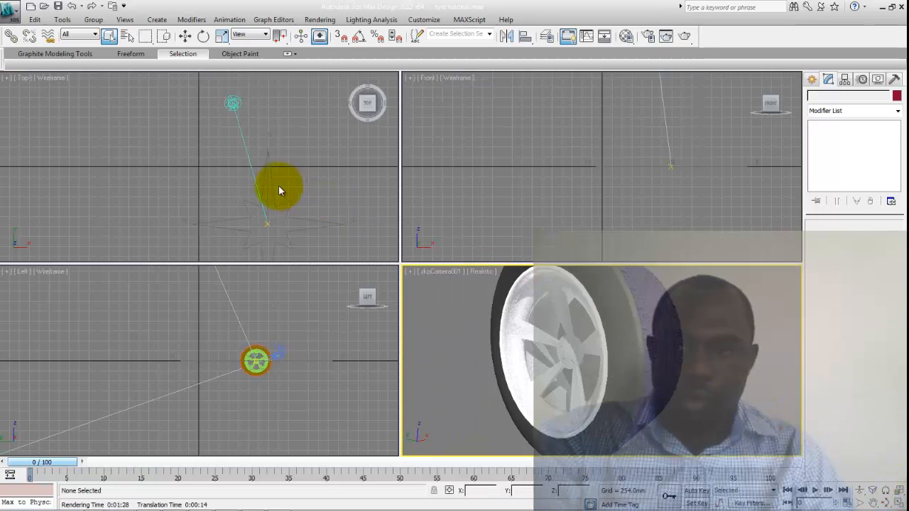
left_click(315, 199)
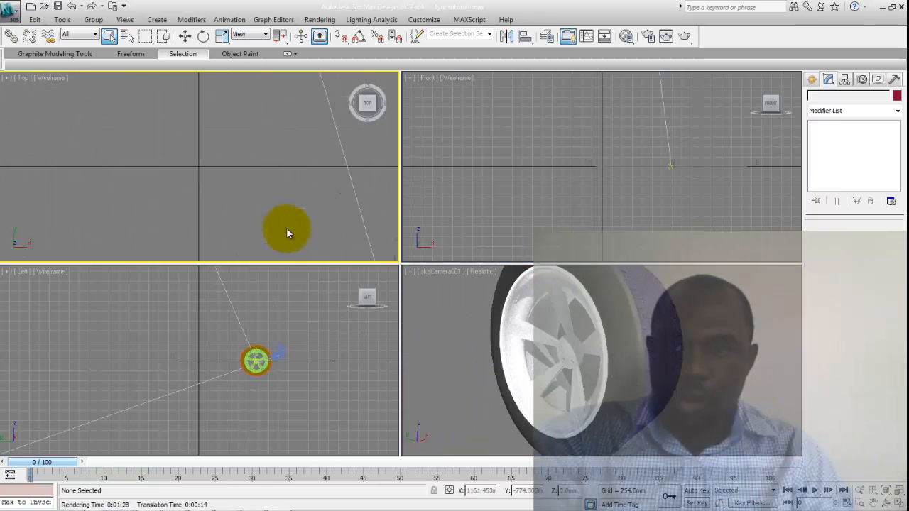
middle_click_drag(345, 230, 220, 178)
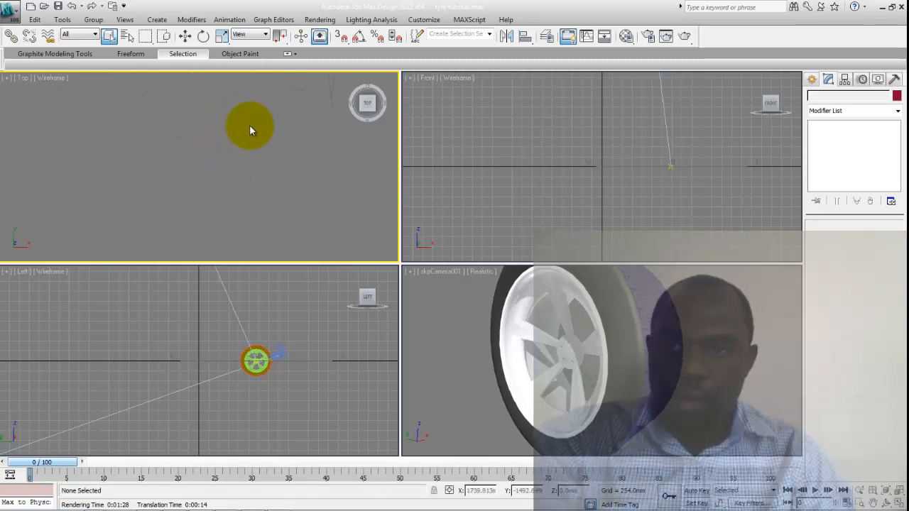
middle_click_drag(249, 130, 177, 189)
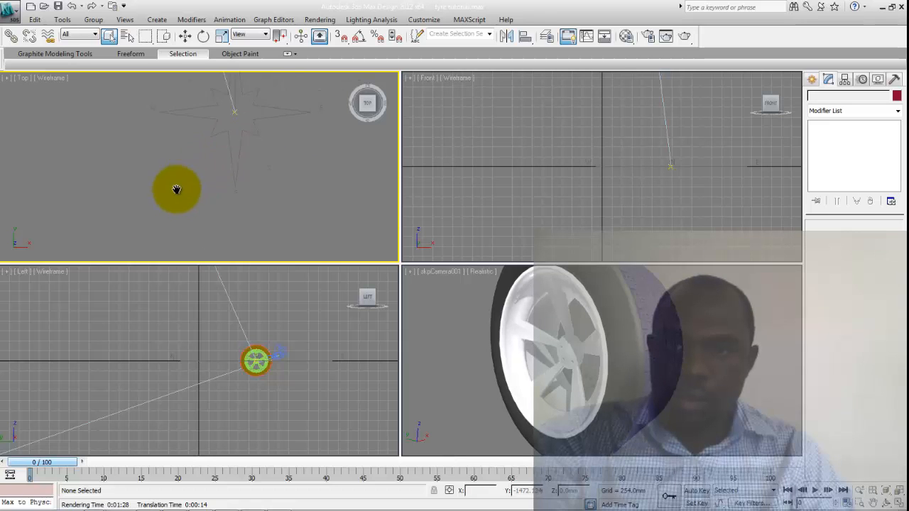
left_click(899, 491)
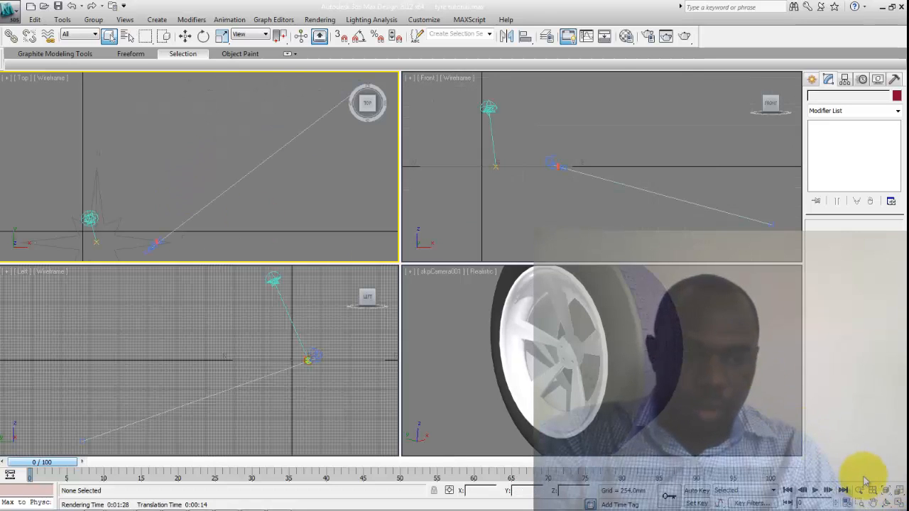
middle_click_drag(189, 241, 229, 201)
scroll(224, 206, "up", 3)
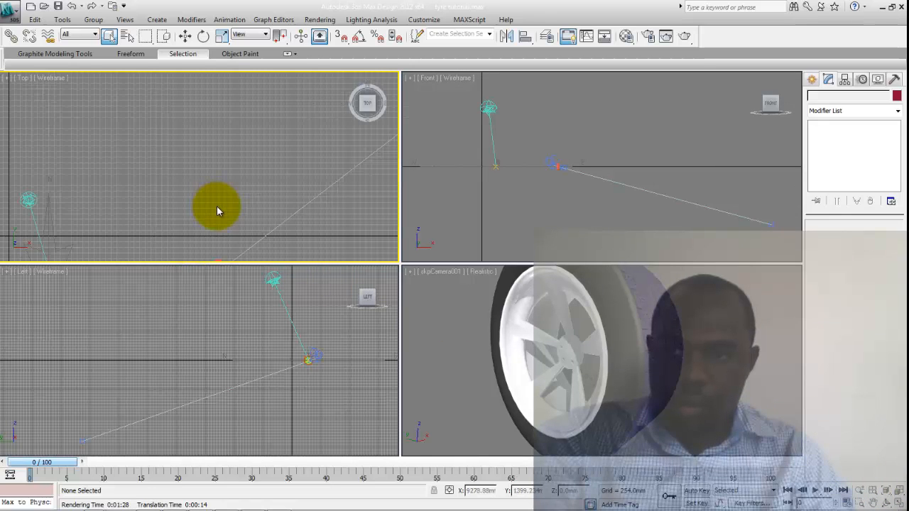
scroll(266, 95, "up", 3)
middle_click_drag(265, 156, 150, 189)
scroll(268, 151, "up", 2)
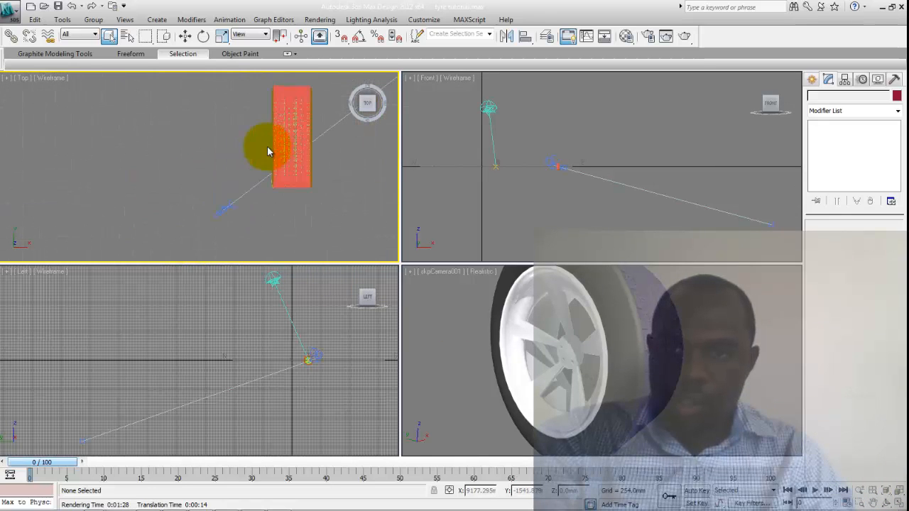
scroll(204, 172, "up", 1)
middle_click_drag(223, 177, 271, 211)
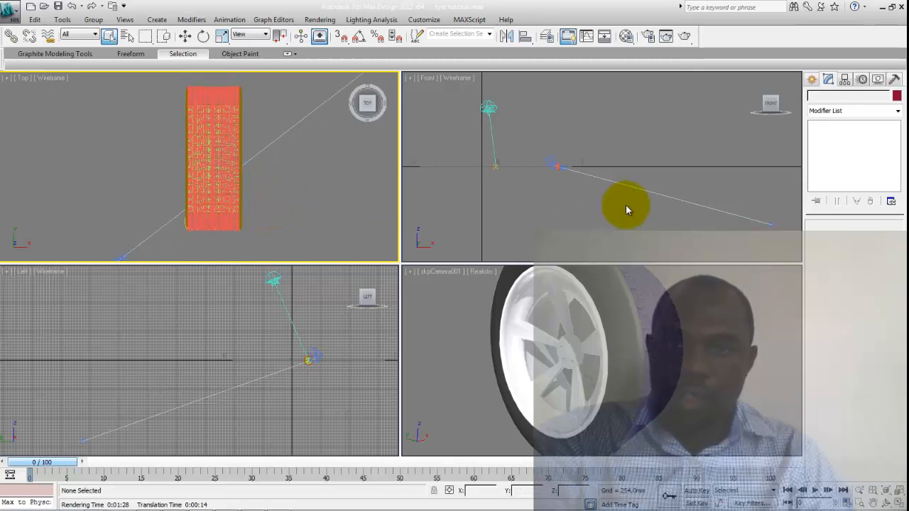
Frame the tyre in the Front and Left views.
middle_click(570, 187)
scroll(572, 188, "down", 5)
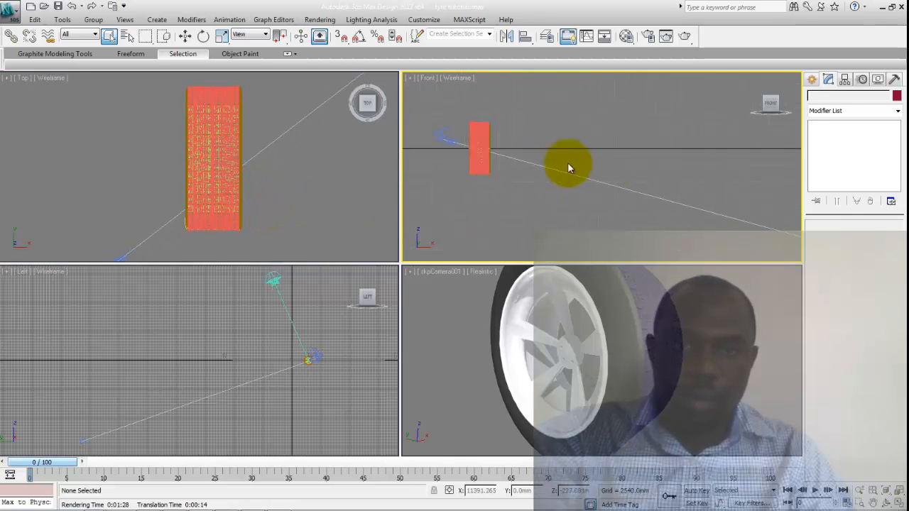
middle_click_drag(567, 168, 487, 175)
scroll(487, 175, "up", 5)
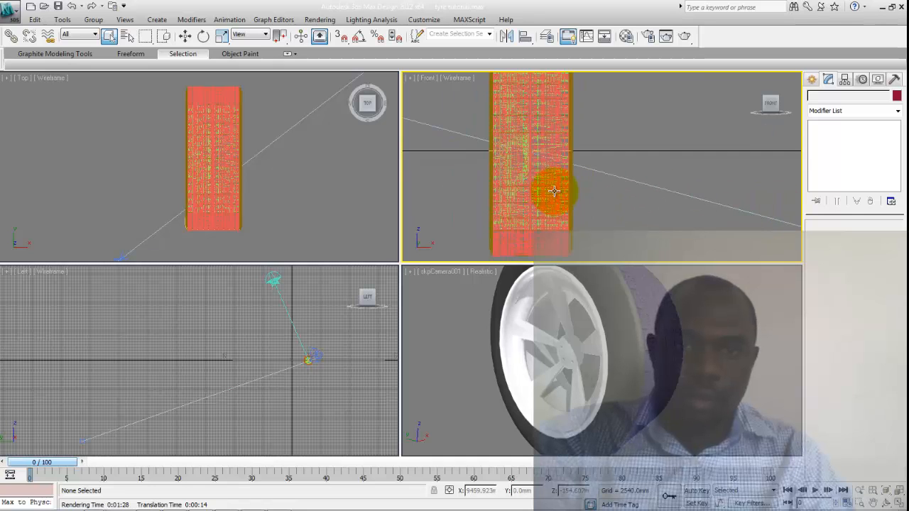
scroll(572, 189, "down", 4)
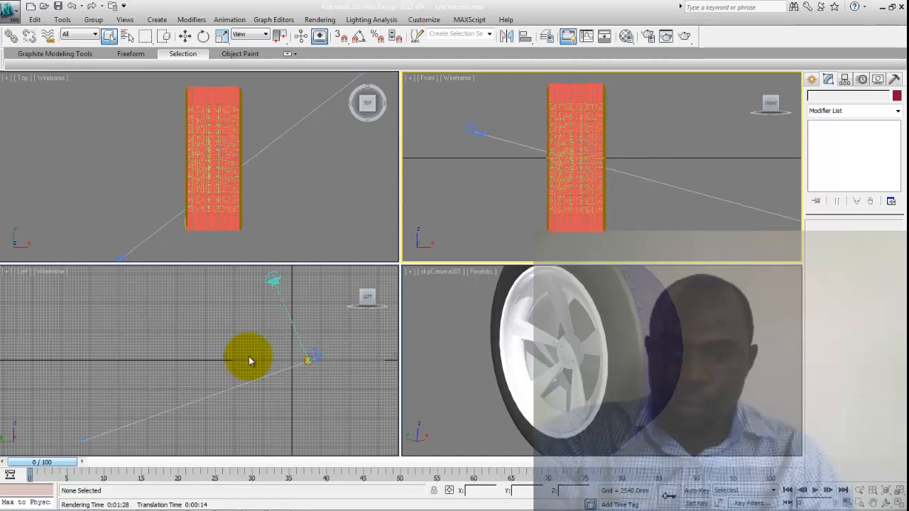
scroll(263, 358, "up", 8)
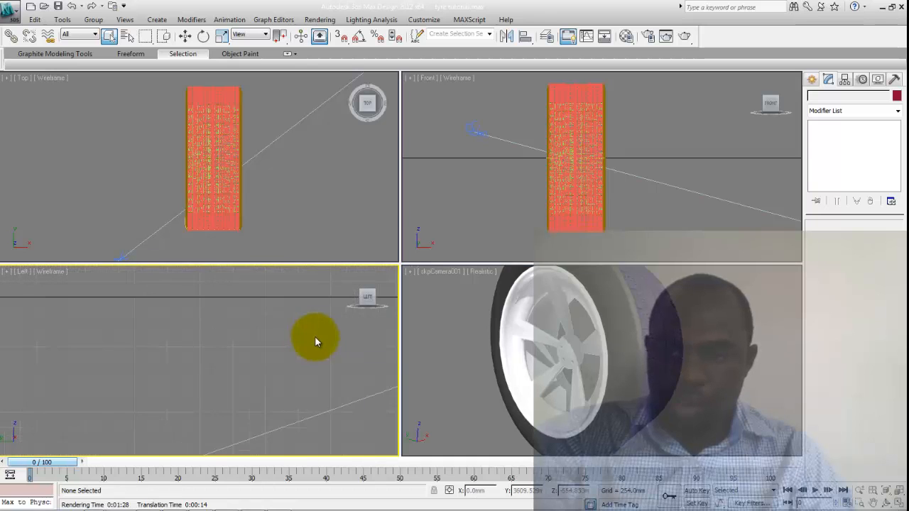
middle_click_drag(315, 337, 142, 374)
scroll(274, 337, "up", 3)
middle_click_drag(274, 337, 194, 373)
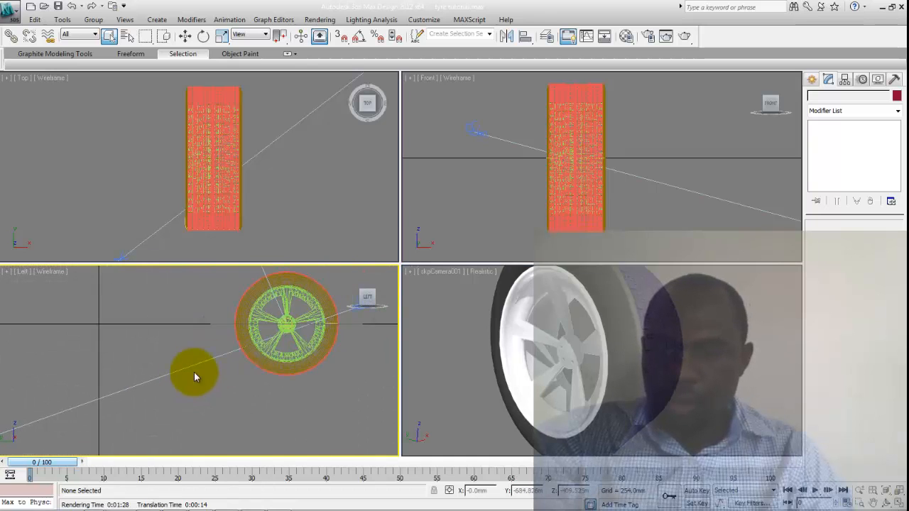
Centre the tyre in the Left view and switch that view's shading to Realistic.
scroll(194, 373, "up", 2)
middle_click_drag(345, 325, 248, 349)
scroll(238, 358, "up", 4)
scroll(242, 351, "down", 4)
scroll(248, 349, "up", 4)
middle_click_drag(234, 341, 262, 369)
scroll(226, 358, "down", 2)
scroll(250, 348, "down", 2)
scroll(302, 361, "down", 2)
scroll(301, 360, "up", 2)
scroll(300, 360, "down", 2)
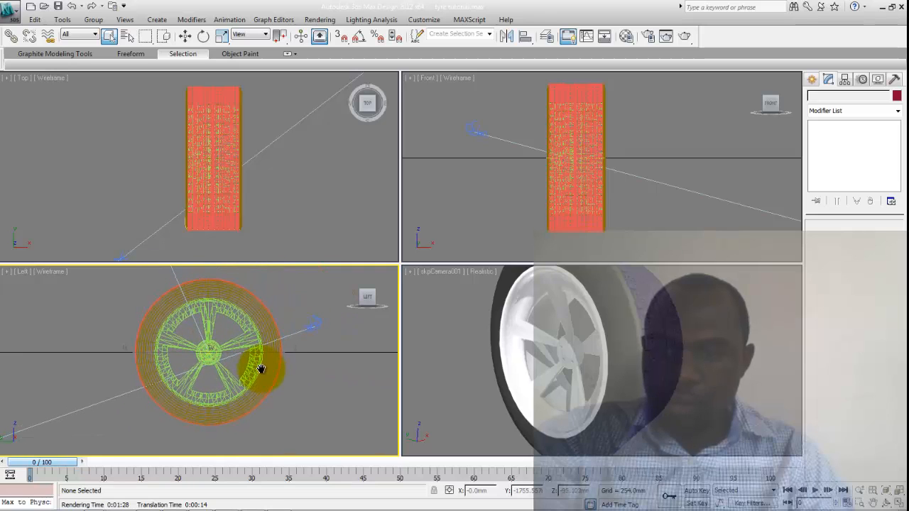
left_click(44, 271)
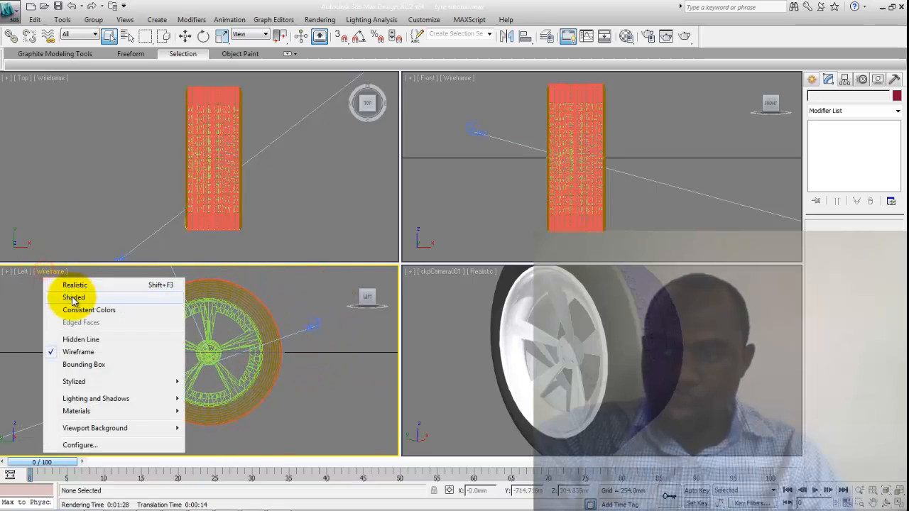
left_click(74, 285)
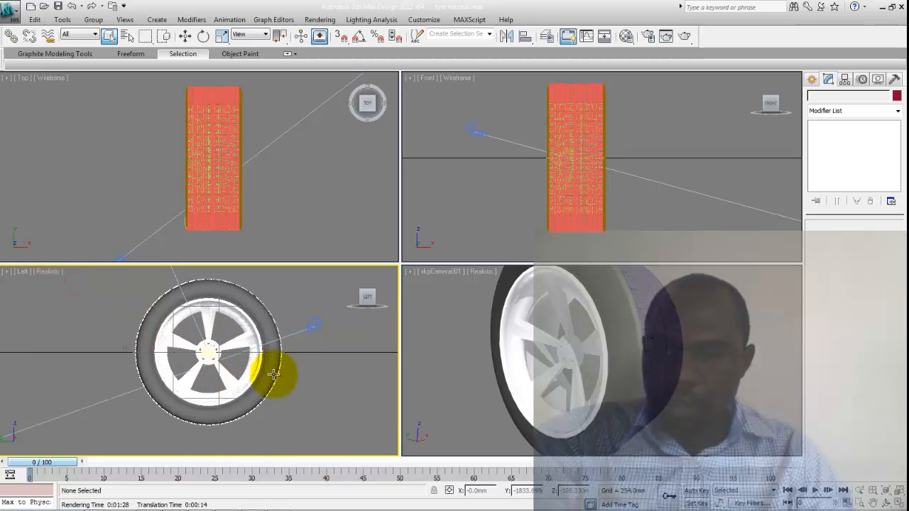
right_click(103, 328)
right_click(64, 326)
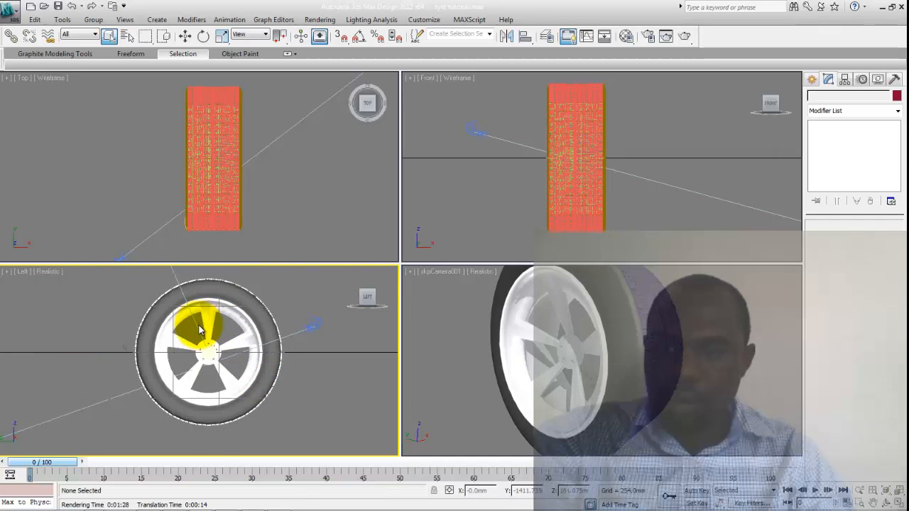
Enlarge the tyre in the Left view and render that view.
middle_click_drag(200, 328, 206, 332)
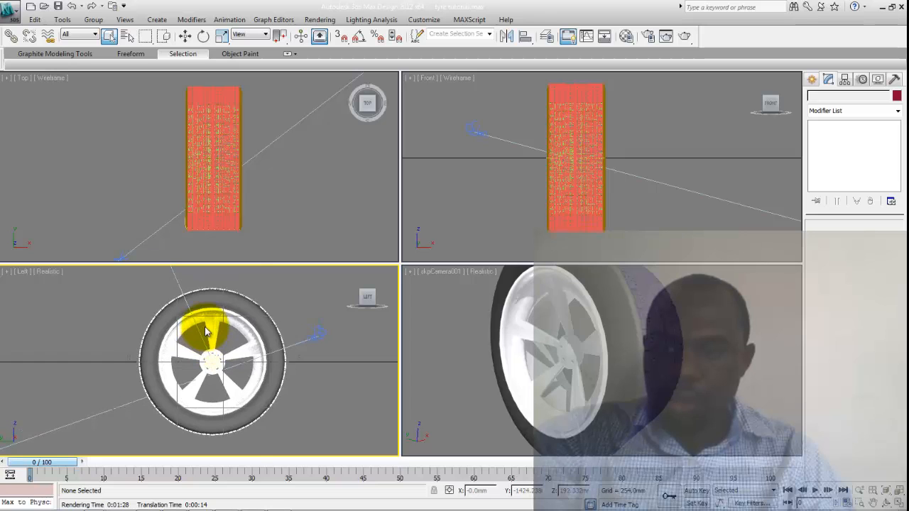
scroll(206, 333, "up", 4)
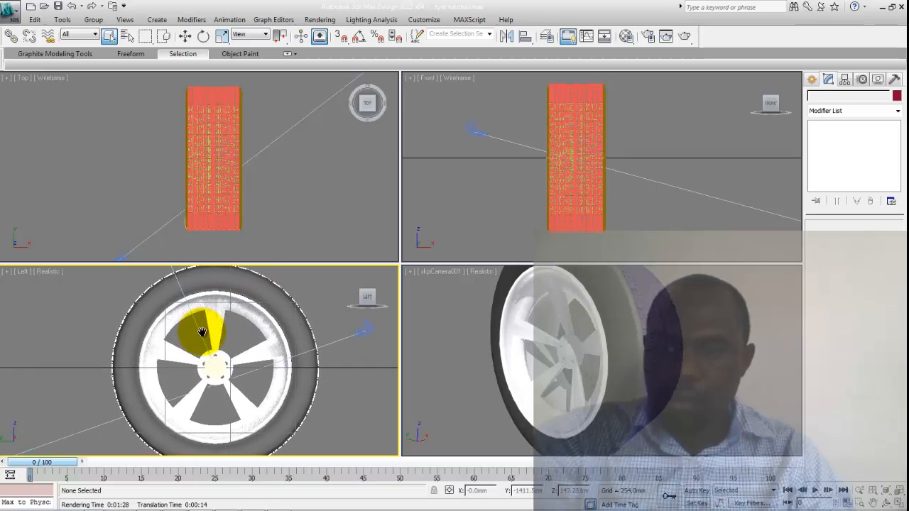
middle_click_drag(202, 332, 201, 329)
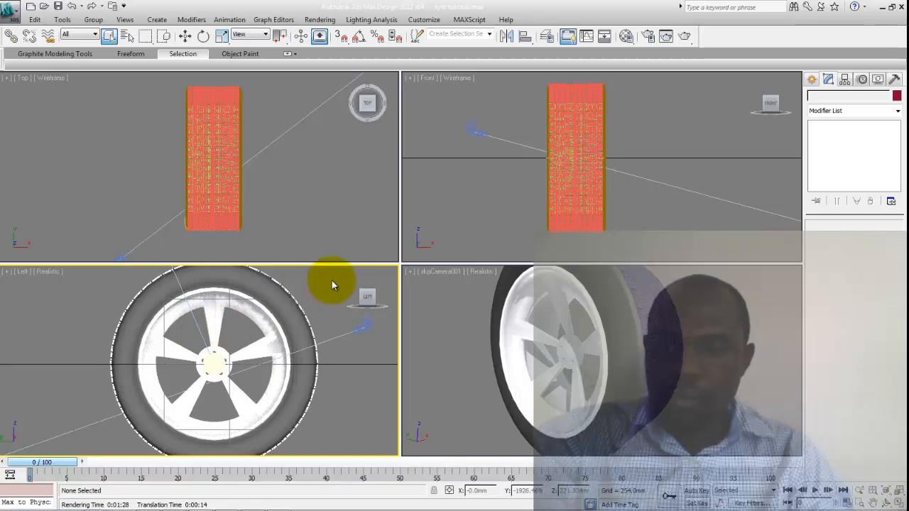
left_click(684, 35)
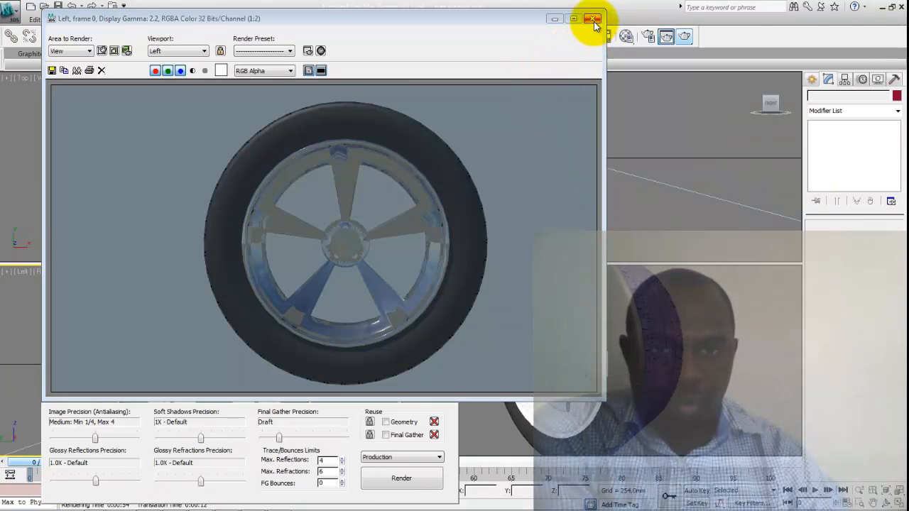
Save the rendered Left view as "tyre1 render5" in BMP format at RGB 24 bit in New folder, and close the render windows.
left_click(52, 70)
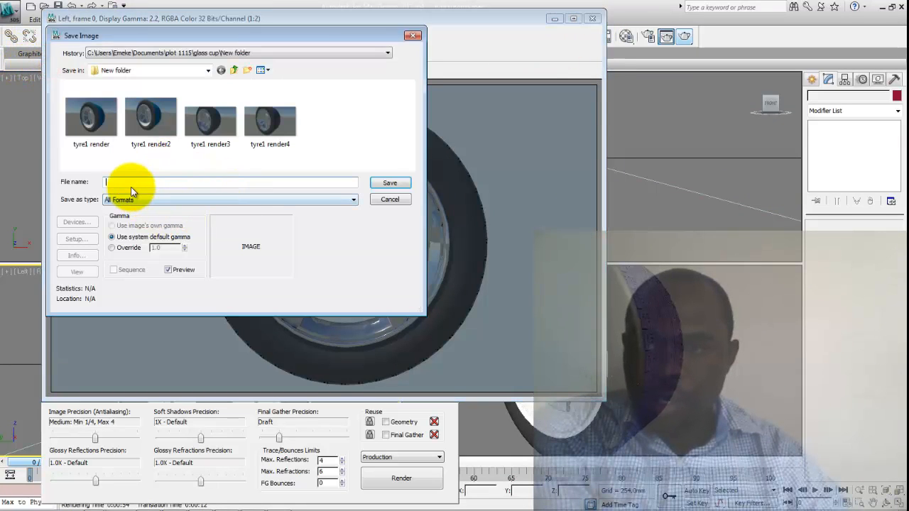
left_click(269, 113)
left_click(182, 184)
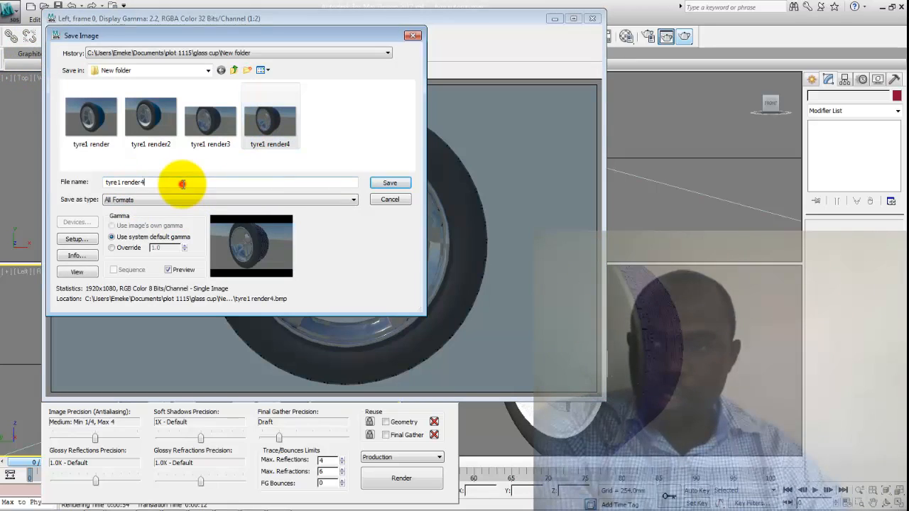
key("BackSpace")
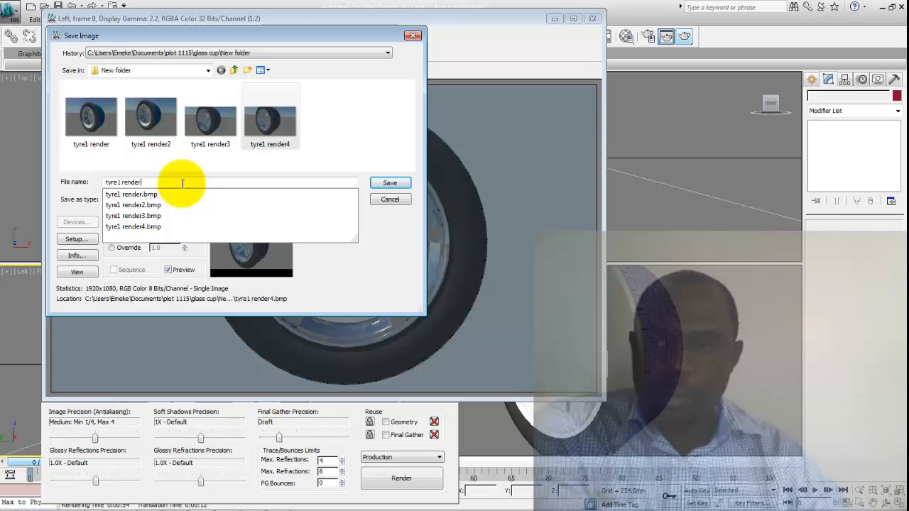
type("5")
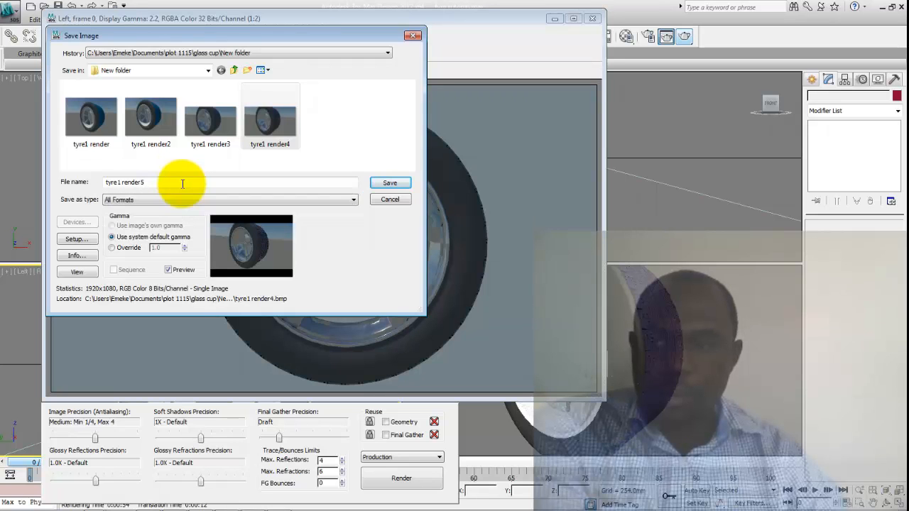
left_click(185, 199)
left_click(180, 225)
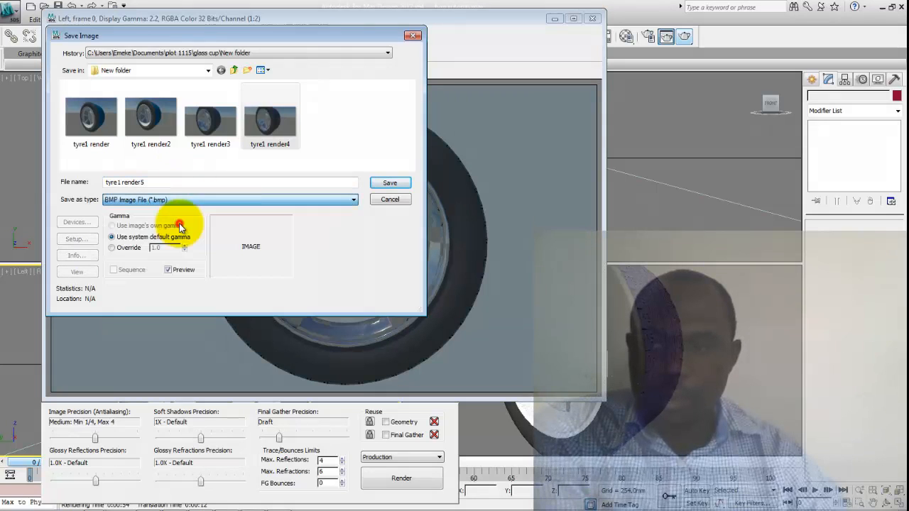
left_click(384, 185)
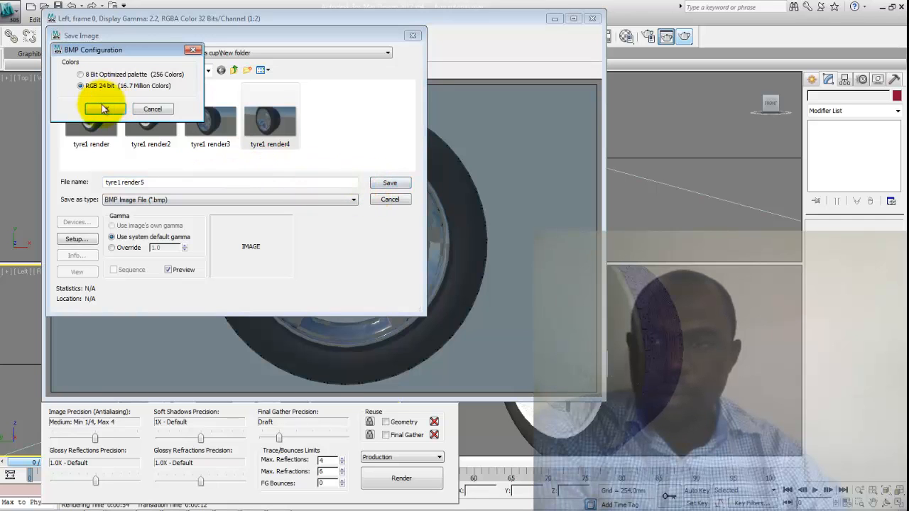
left_click(69, 107)
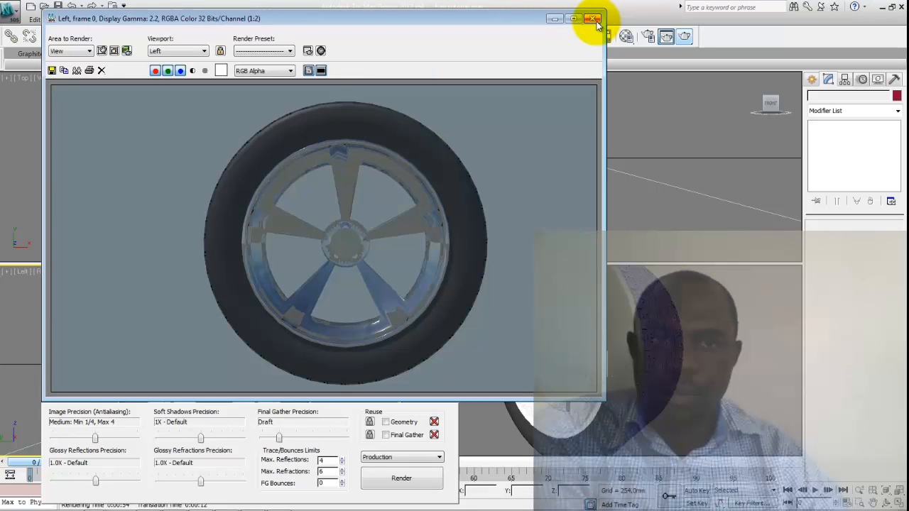
left_click(594, 20)
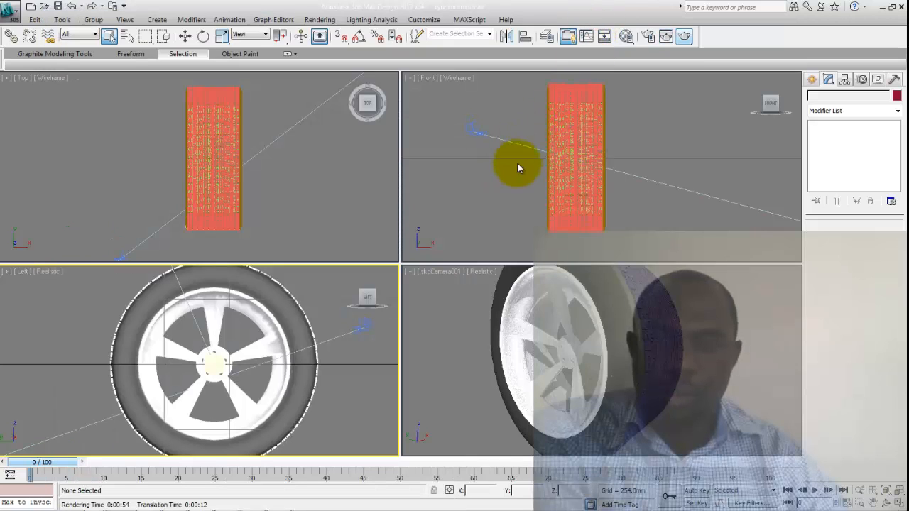
left_click(666, 37)
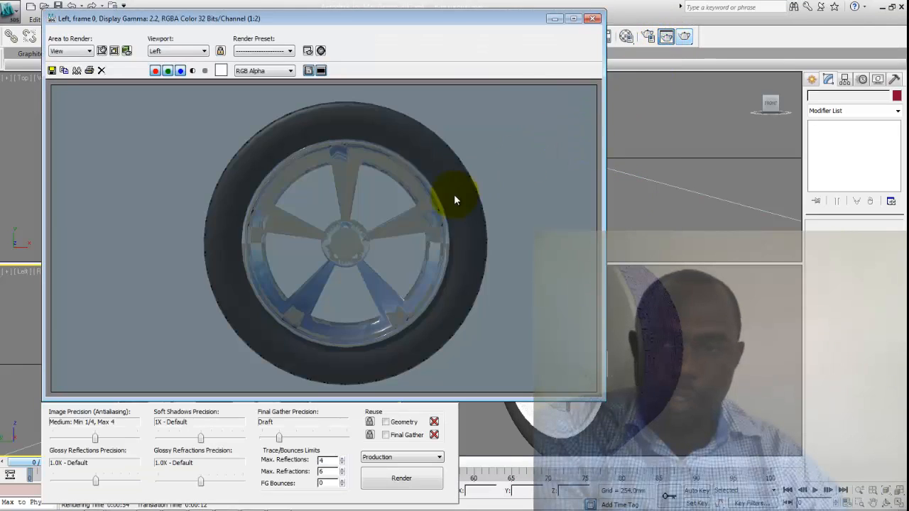
left_click(593, 18)
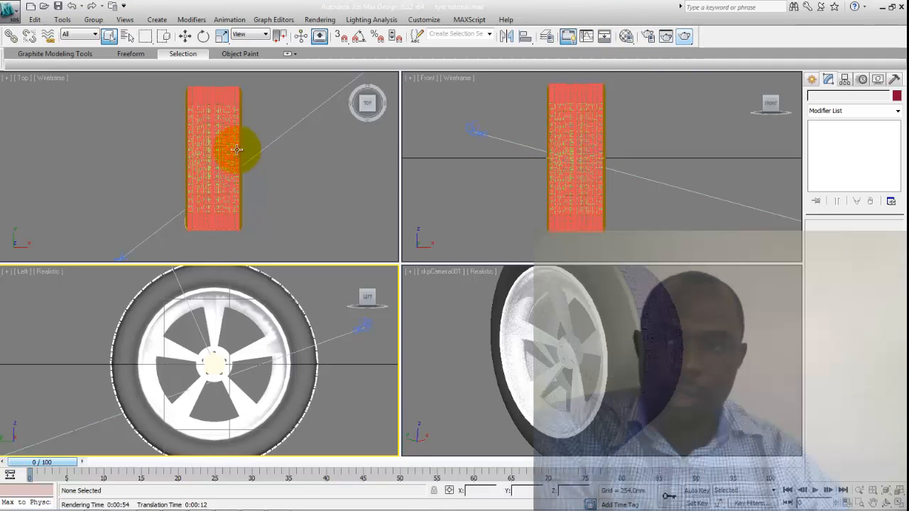
Try to render an enlarged Top view of the tyre.
left_click(170, 147)
scroll(176, 147, "up", 3)
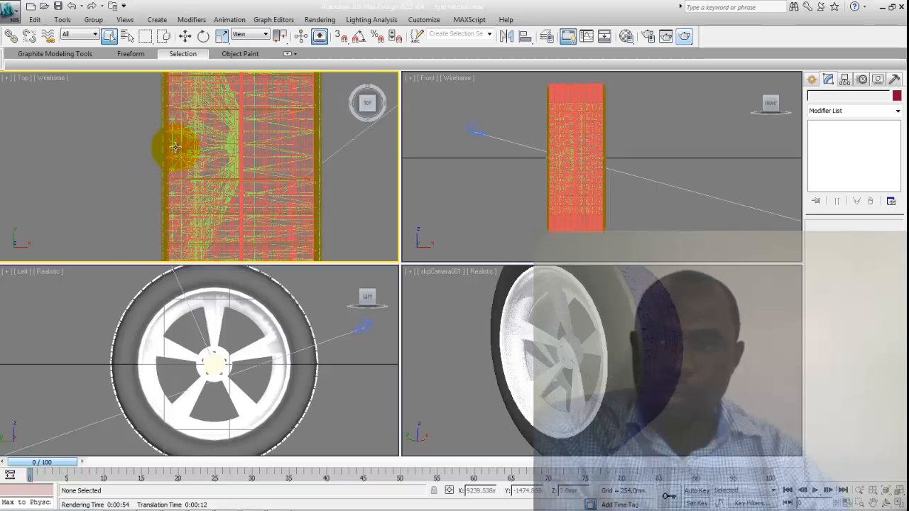
middle_click_drag(175, 150, 169, 149)
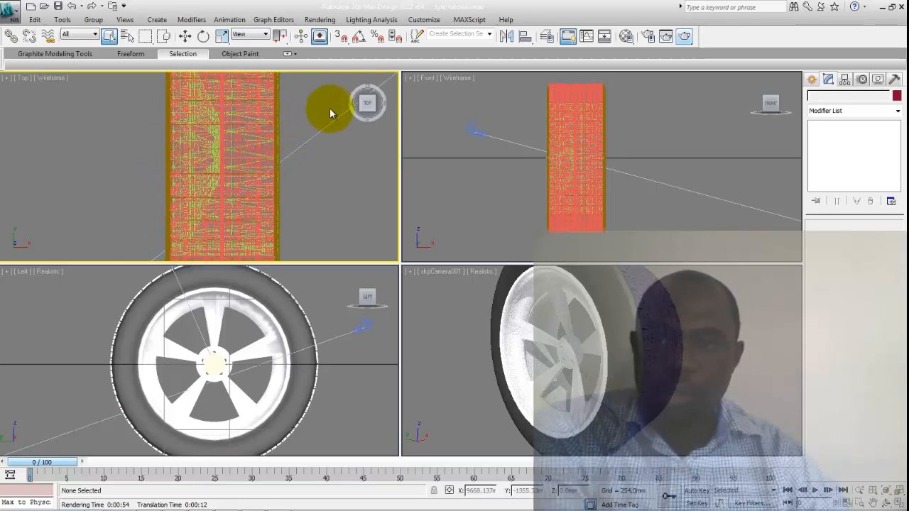
left_click(684, 37)
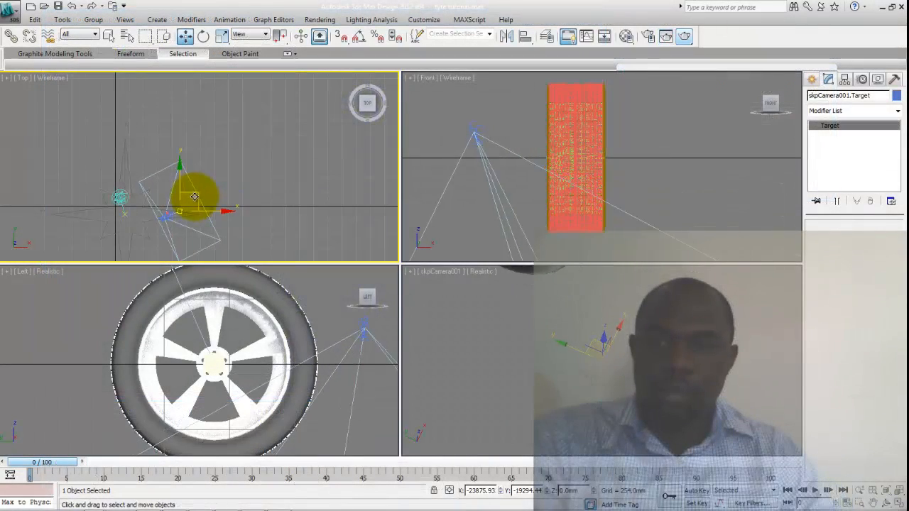
Move the skpCamera001 target in the Front view up to the level of the tyre.
right_click(489, 182)
scroll(505, 180, "down", 3)
scroll(524, 217, "down", 3)
middle_click_drag(523, 209, 496, 144)
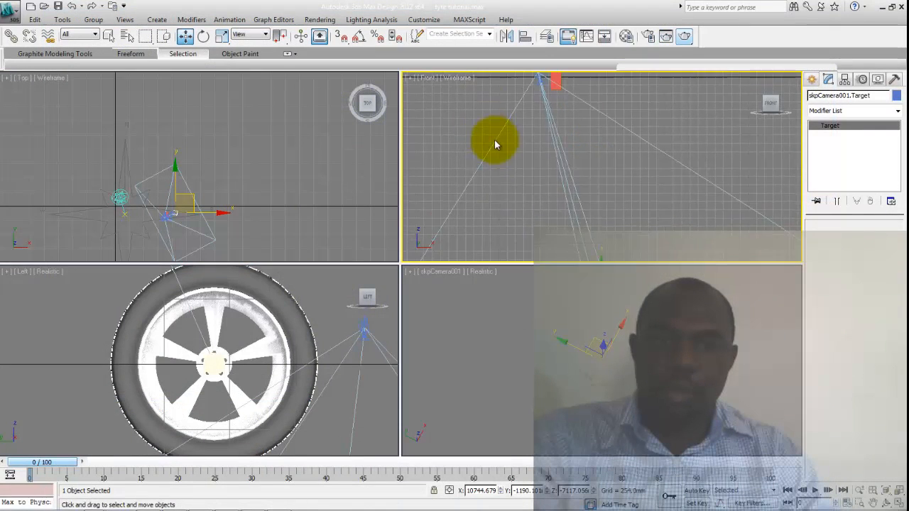
scroll(495, 144, "down", 4)
left_click_drag(617, 201, 601, 118)
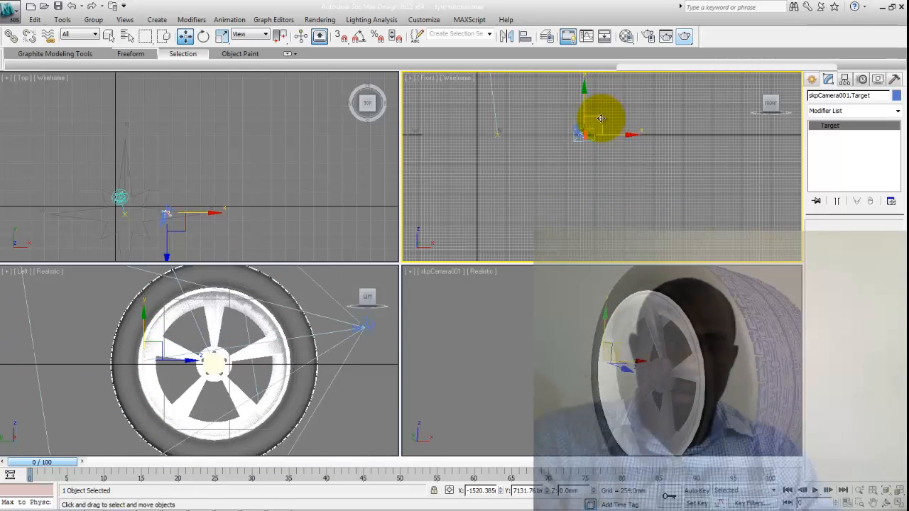
Reposition skpCamera001 in the Top view so that it faces the rim side of the tyre more directly.
right_click(212, 230)
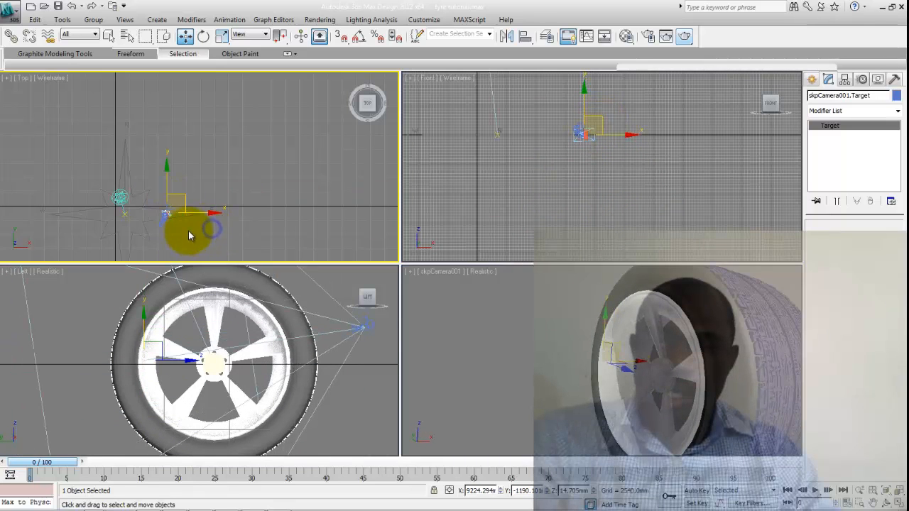
middle_click_drag(189, 236, 200, 174)
scroll(224, 177, "up", 3)
scroll(225, 191, "up", 3)
left_click(202, 162)
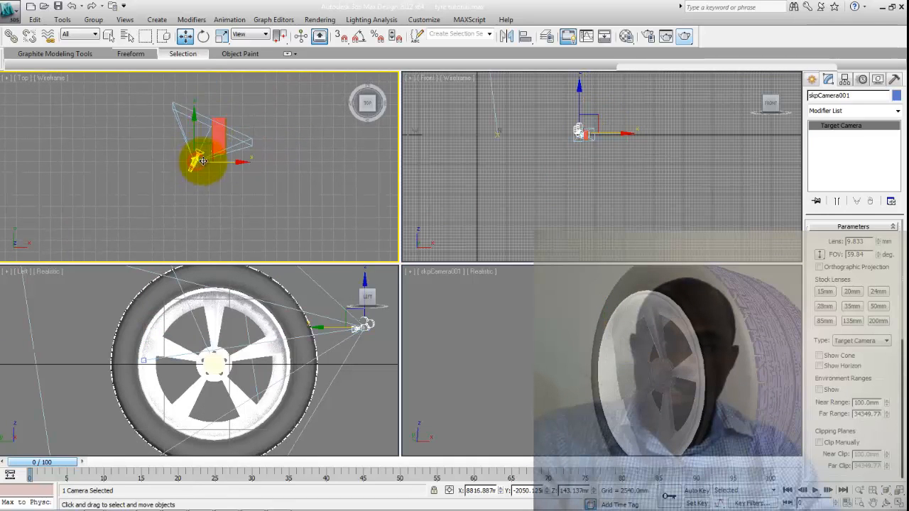
left_click_drag(200, 143, 197, 141)
left_click(210, 127)
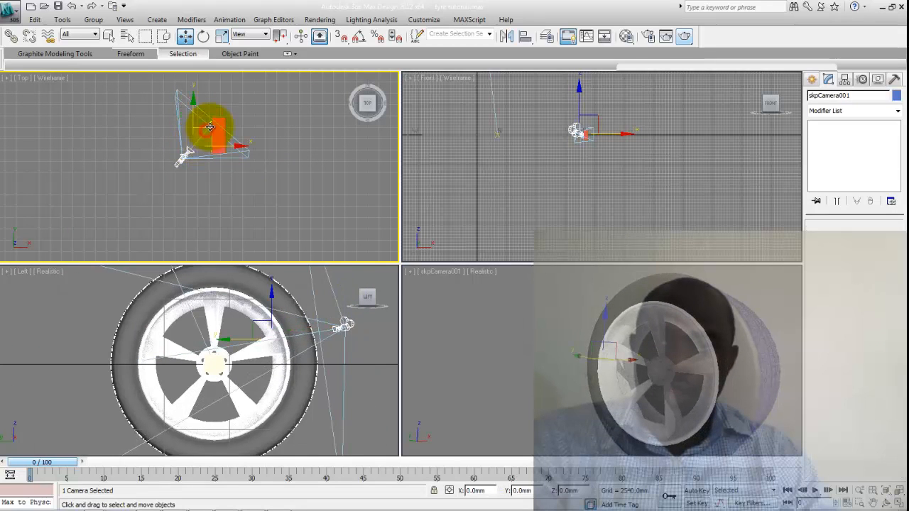
Try to select the skpCamera001 target beside the tyre in the Top view.
scroll(209, 122, "up", 5)
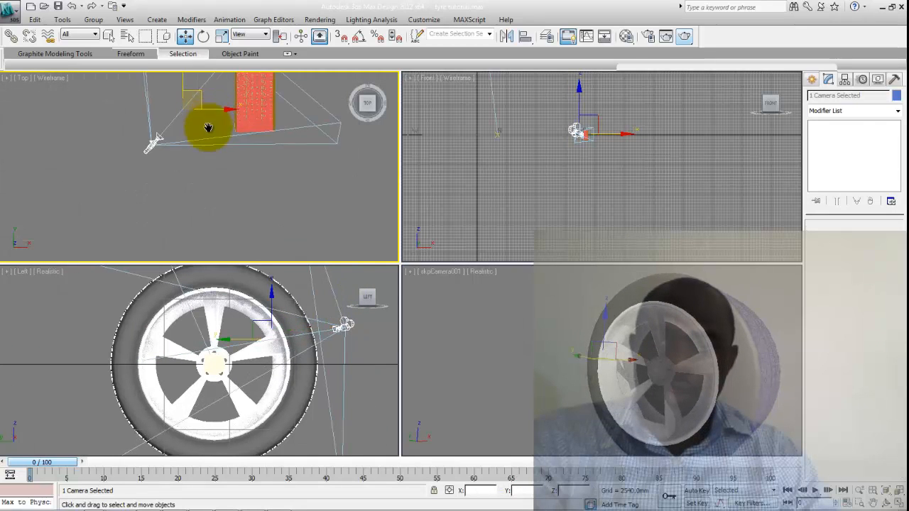
left_click(228, 124)
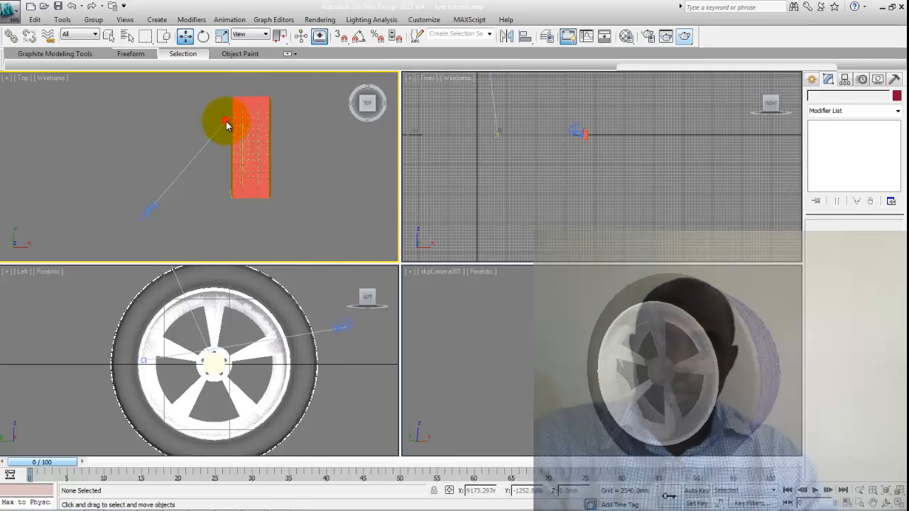
left_click(228, 115)
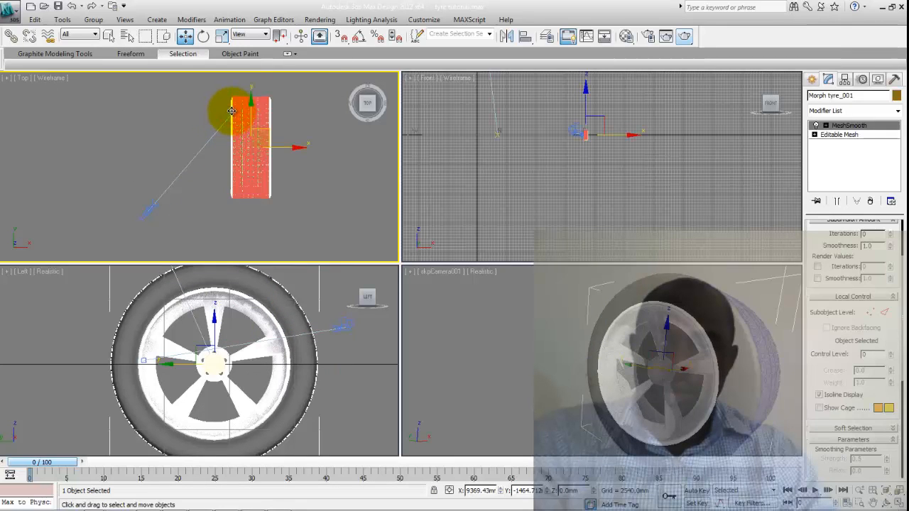
scroll(230, 105, "up", 3)
middle_click_drag(230, 106, 179, 244)
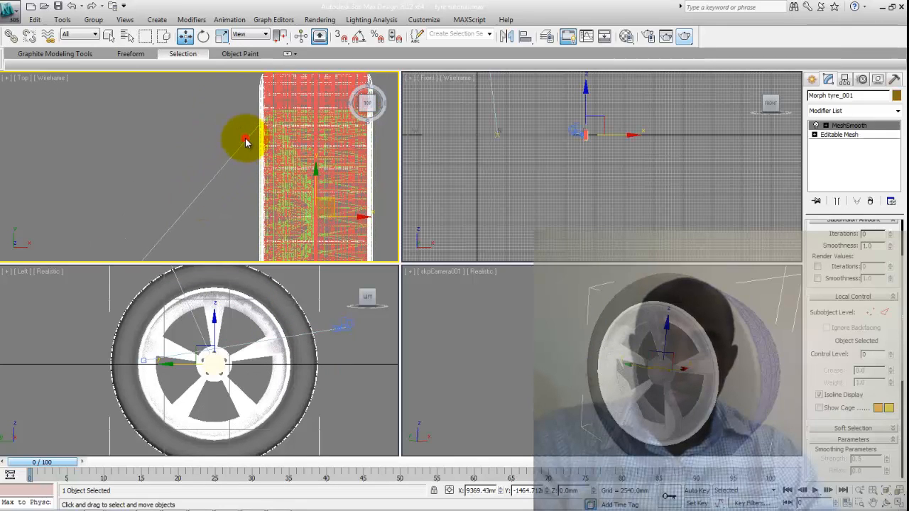
left_click(245, 142)
left_click(241, 155)
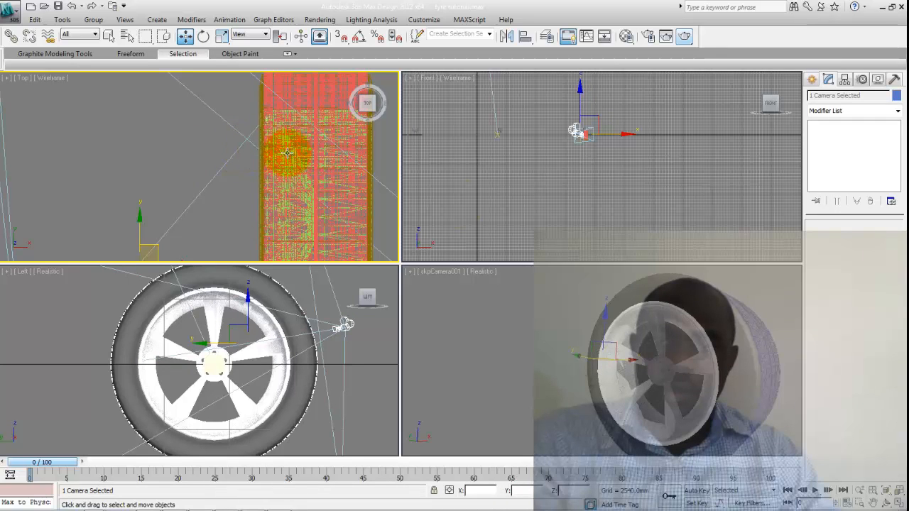
Try to select the skpCamera001 target beside the tyre in the Front view.
right_click(528, 190)
scroll(597, 122, "up", 4)
middle_click_drag(571, 185, 559, 216)
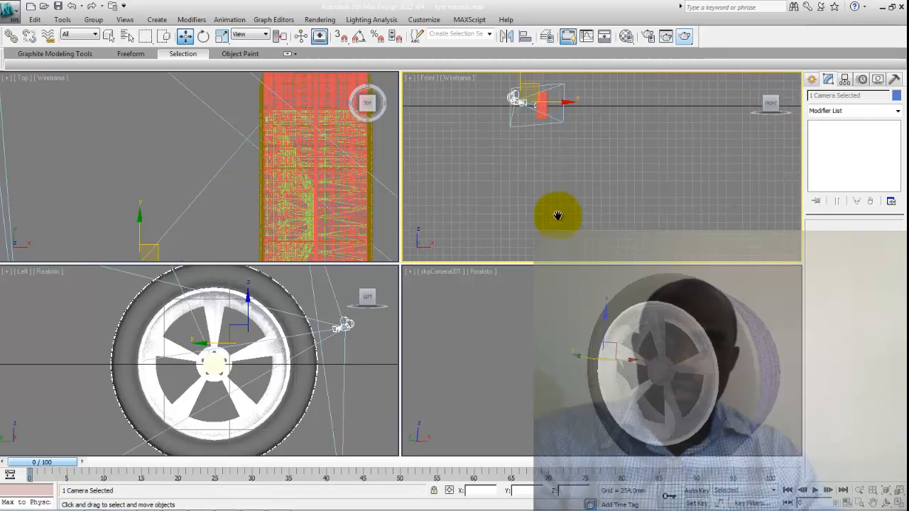
scroll(540, 199, "up", 3)
scroll(540, 192, "up", 2)
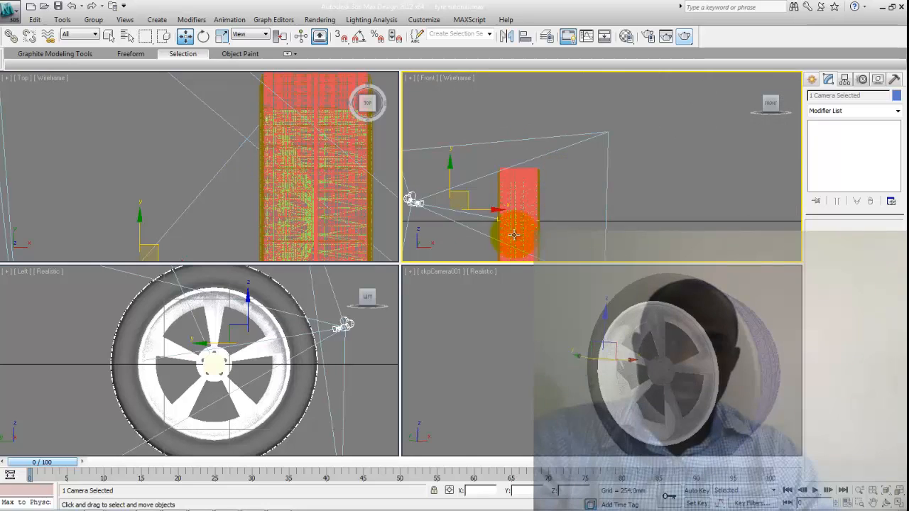
middle_click_drag(514, 234, 519, 216)
left_click(526, 211)
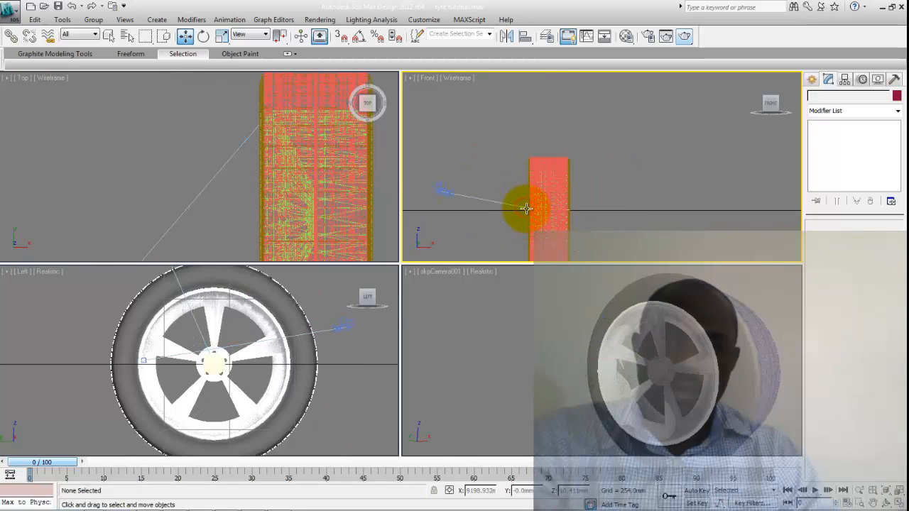
Try to pick the skpCamera001 target in the Left view and along the camera line in the Top view.
left_click(144, 362)
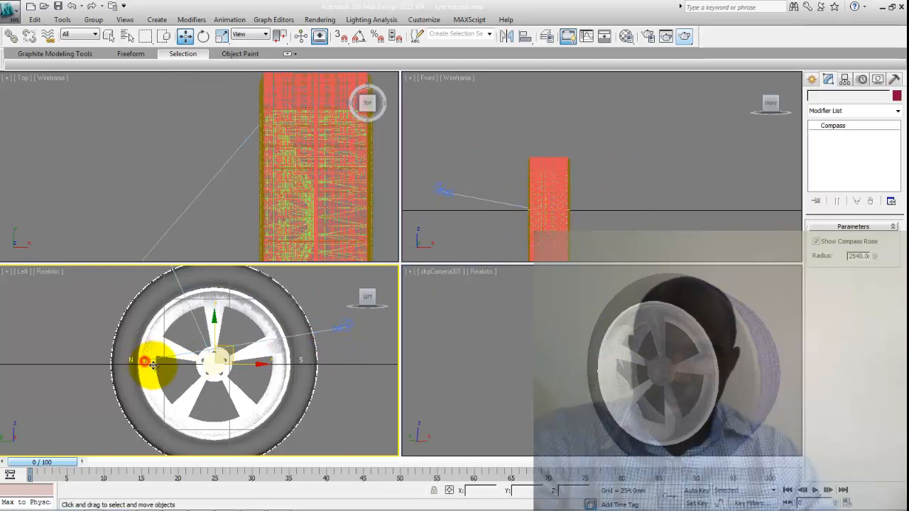
scroll(177, 358, "up", 3)
middle_click_drag(177, 357, 227, 304)
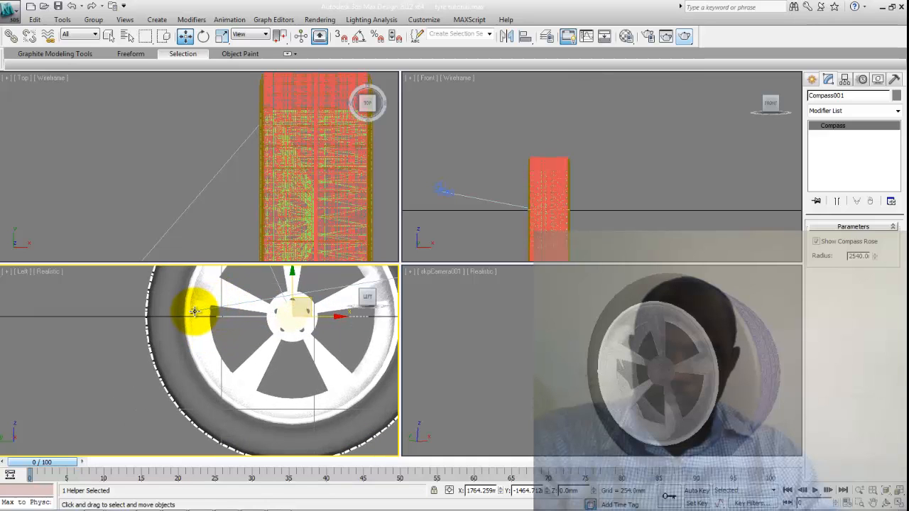
left_click(194, 311)
left_click(229, 205)
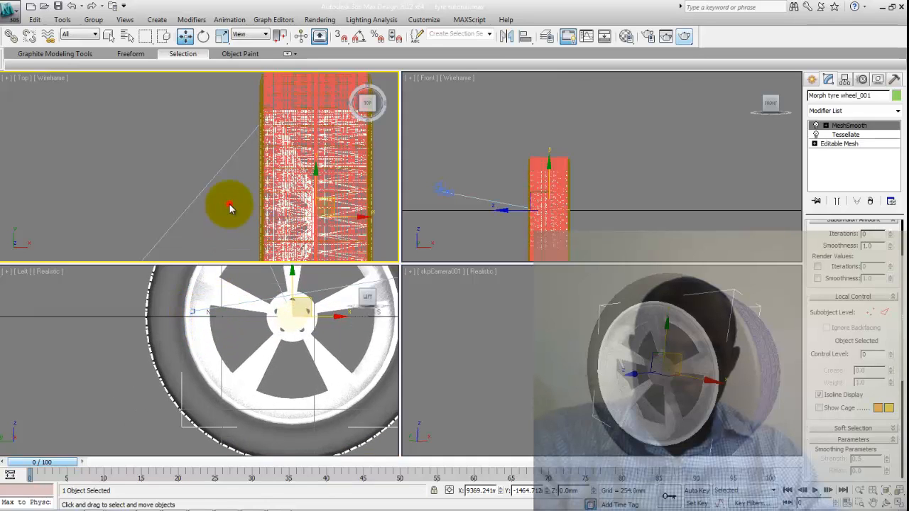
left_click(239, 149)
scroll(189, 150, "down", 4)
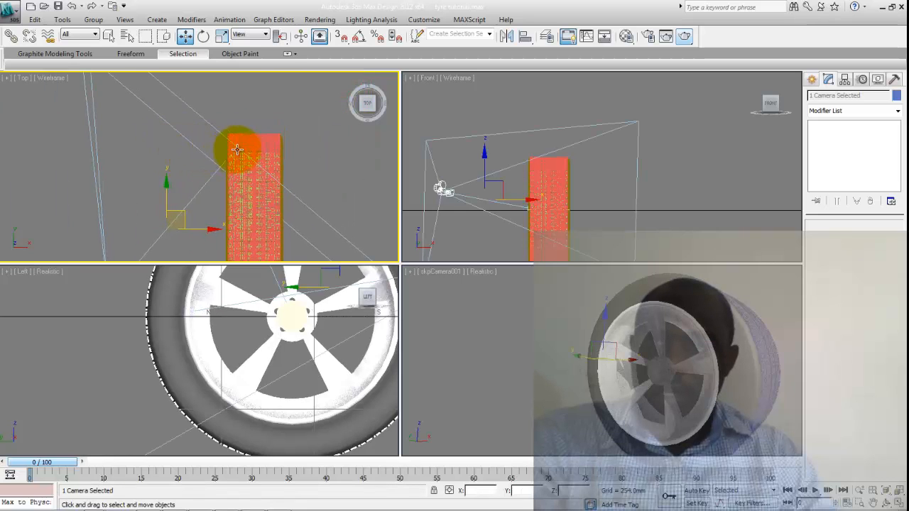
Select skpCamera001.Target by name from the scene and move it in front of the rim, just outside the tyre, in the Top view.
left_click(127, 35)
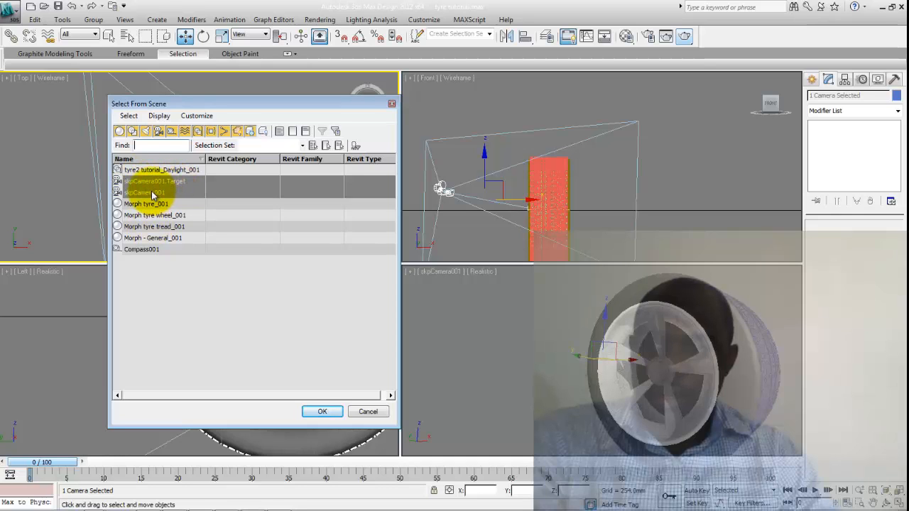
left_click(177, 180)
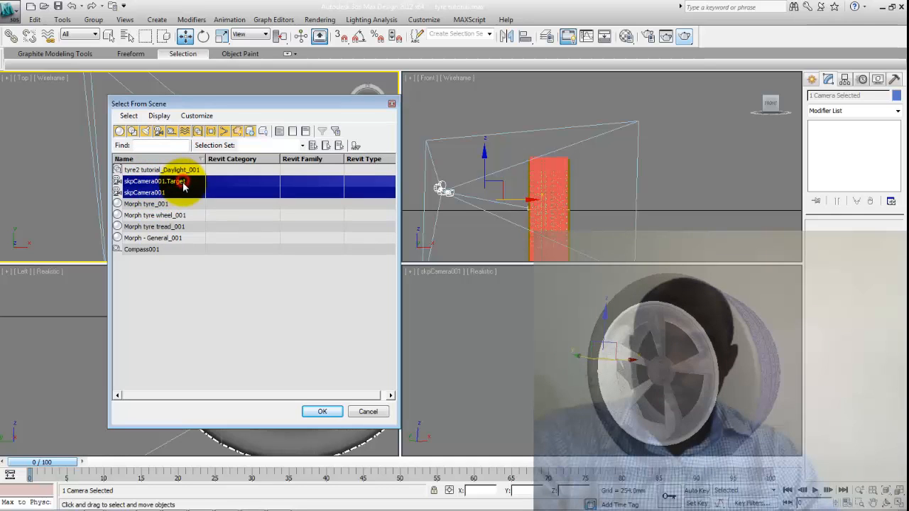
left_click(182, 278)
left_click(175, 181)
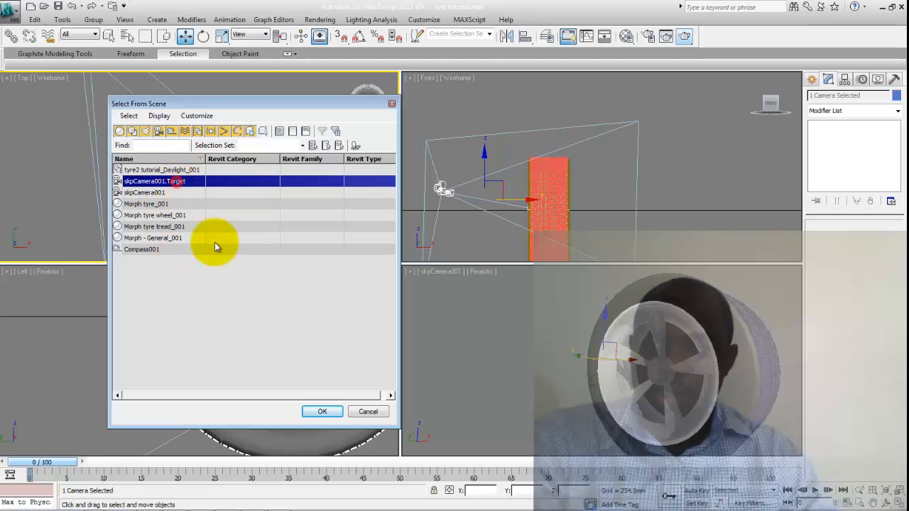
left_click(323, 416)
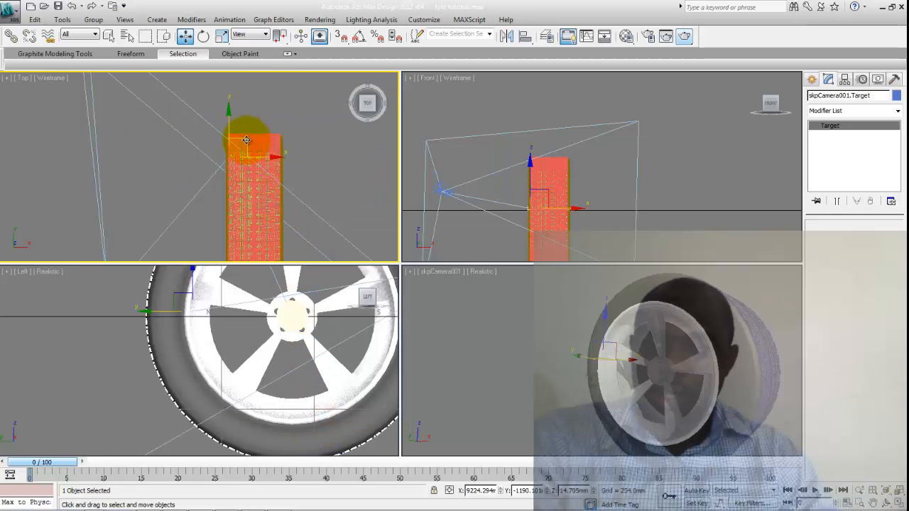
left_click_drag(245, 140, 228, 202)
left_click(188, 39)
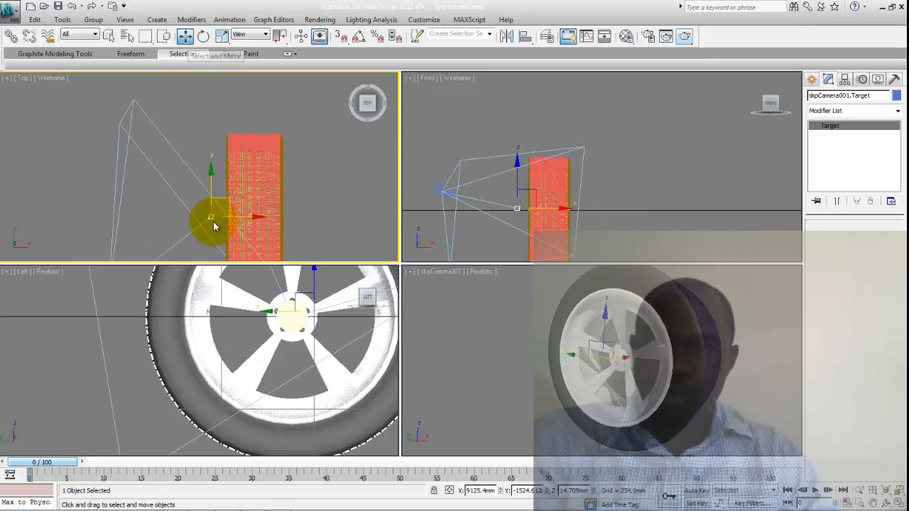
Select the tyre objects together in the Top view and freeze them.
scroll(322, 226, "down", 2)
middle_click_drag(322, 225, 298, 192)
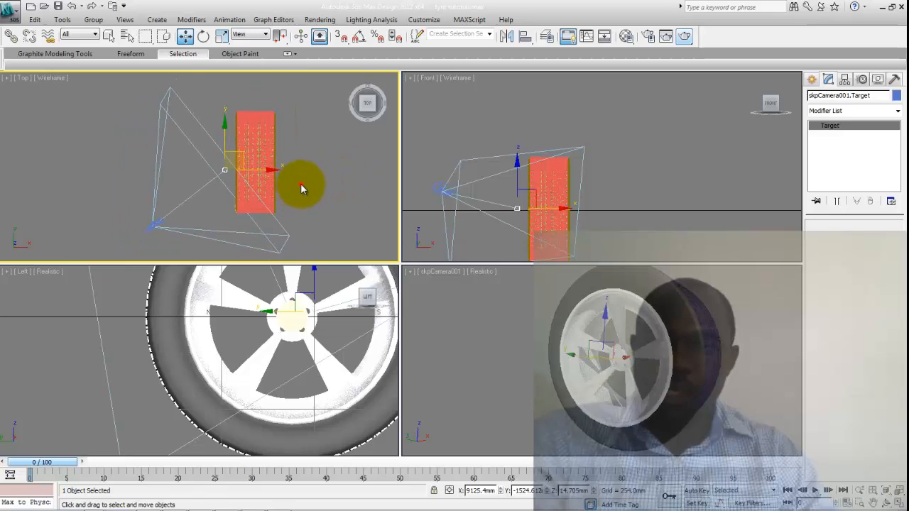
left_click(300, 185)
left_click_drag(289, 103, 237, 230)
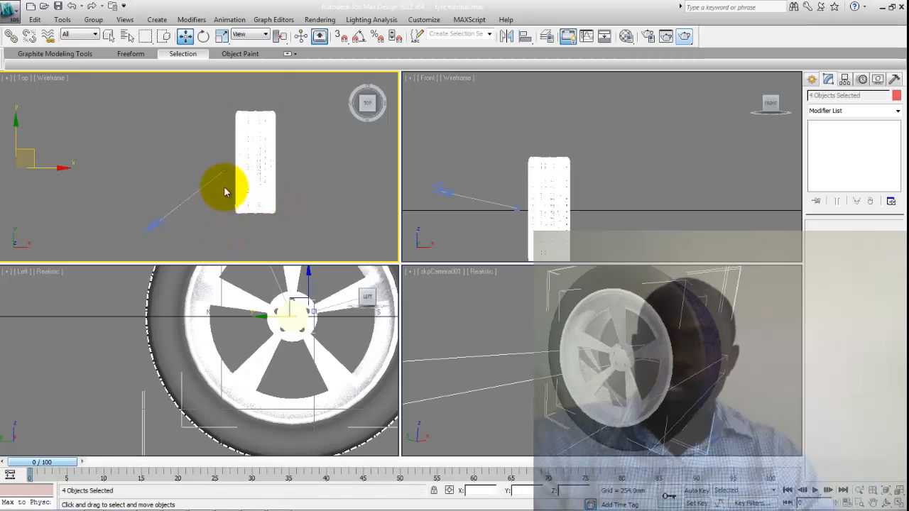
right_click(295, 153)
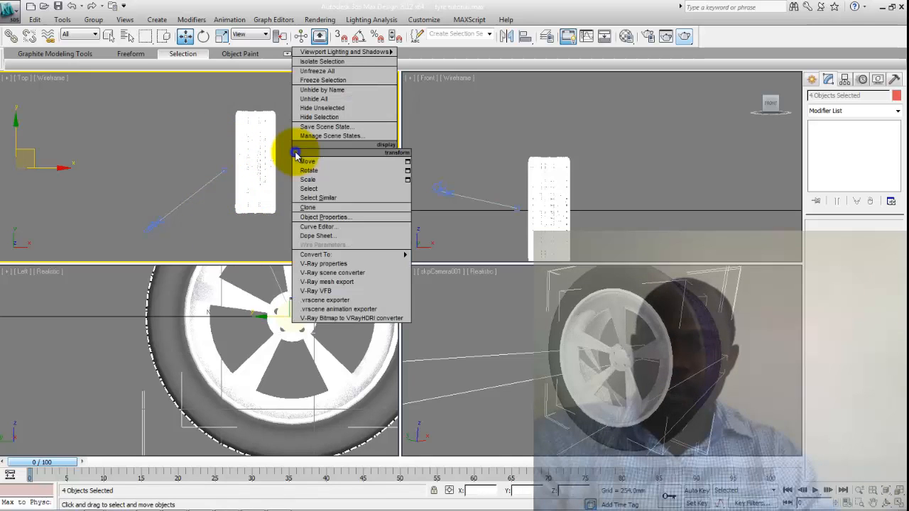
left_click(316, 81)
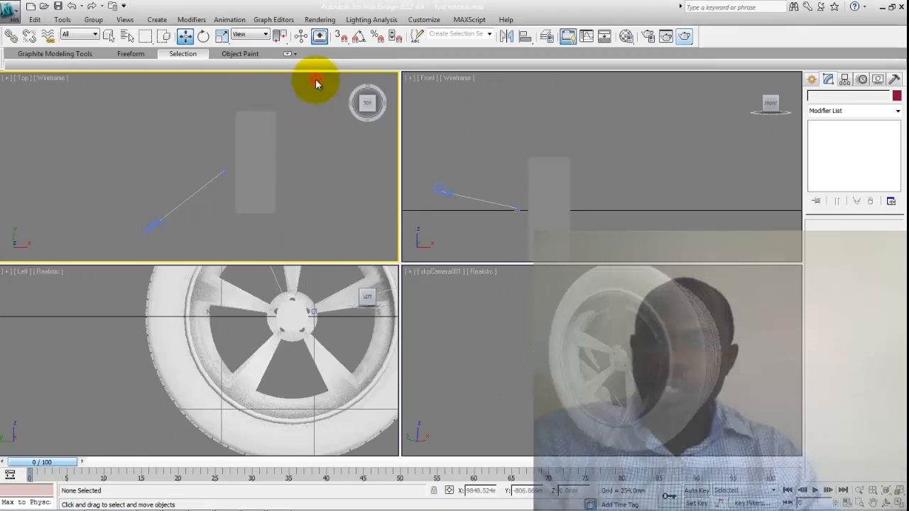
Place the skpCamera001 target beside the rim in the Top view and swing the camera around to the tyre's far end.
left_click(224, 176)
left_click_drag(226, 170, 274, 130)
left_click(272, 125)
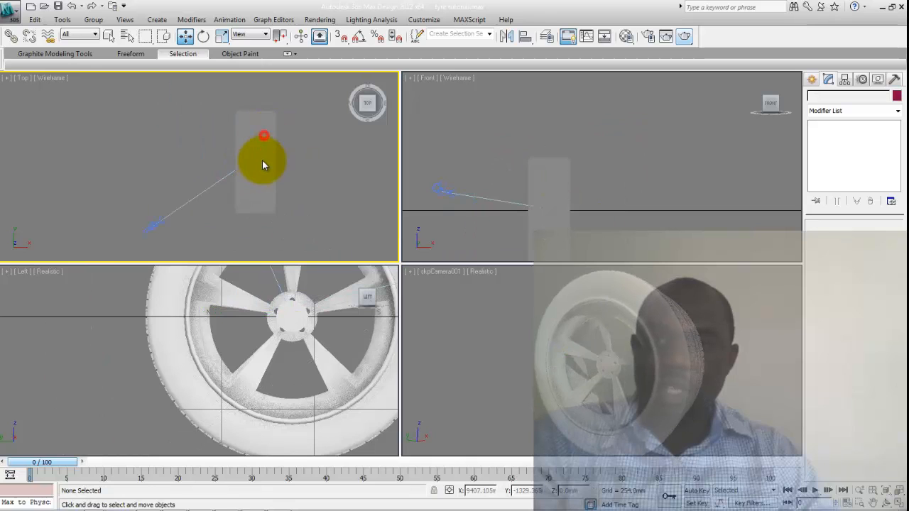
left_click(222, 178)
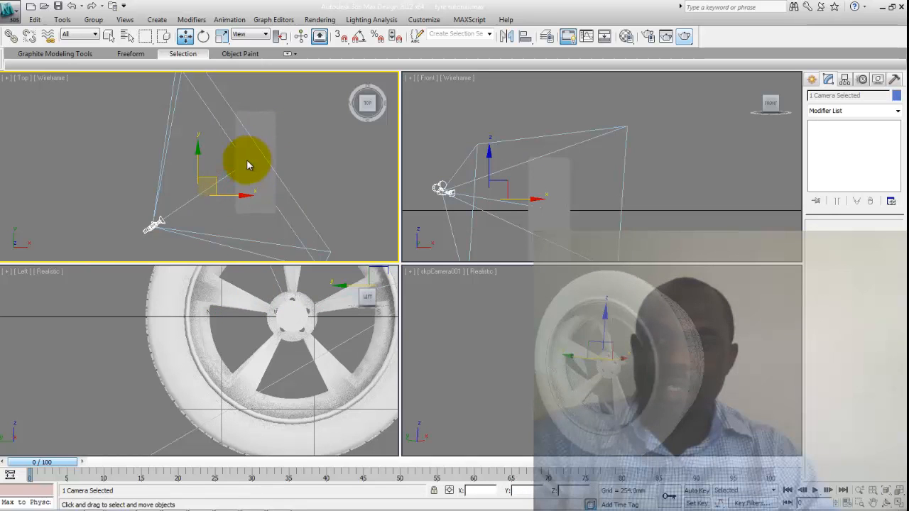
left_click(248, 170)
mouse_move(235, 171)
left_mouse_down()
mouse_move(211, 157)
mouse_move(197, 165)
mouse_move(239, 166)
mouse_move(230, 170)
left_mouse_up()
left_click(219, 149)
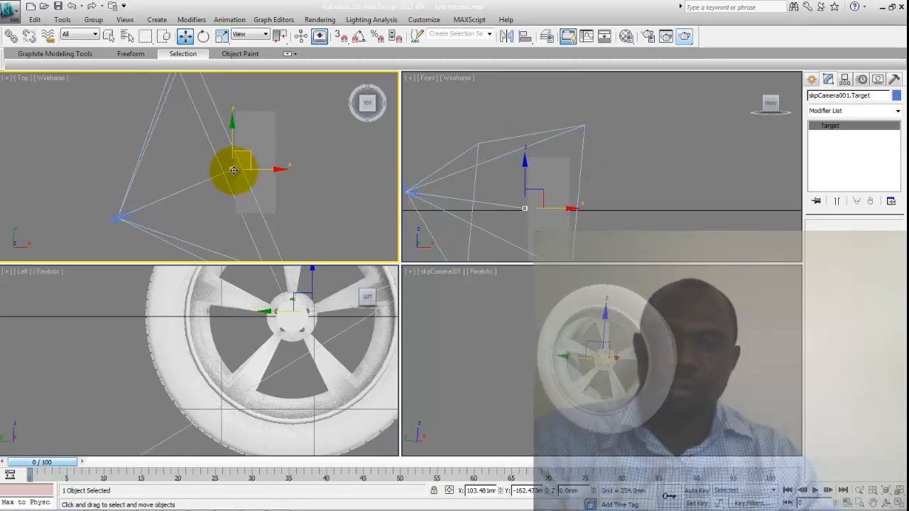
left_click(129, 214)
left_click_drag(137, 203, 193, 76)
Raise skpCamera001 in the Front view and aim its target back down near the wheel hub.
left_click(525, 207)
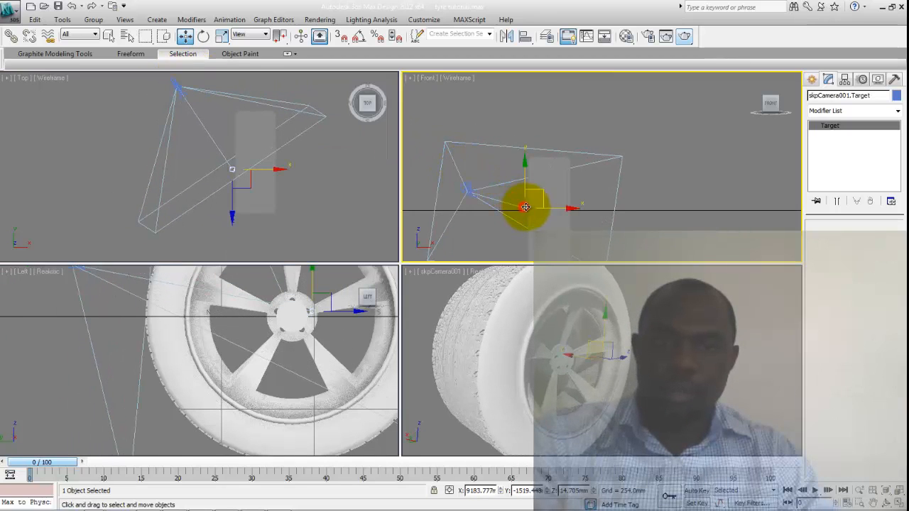
left_click(503, 201)
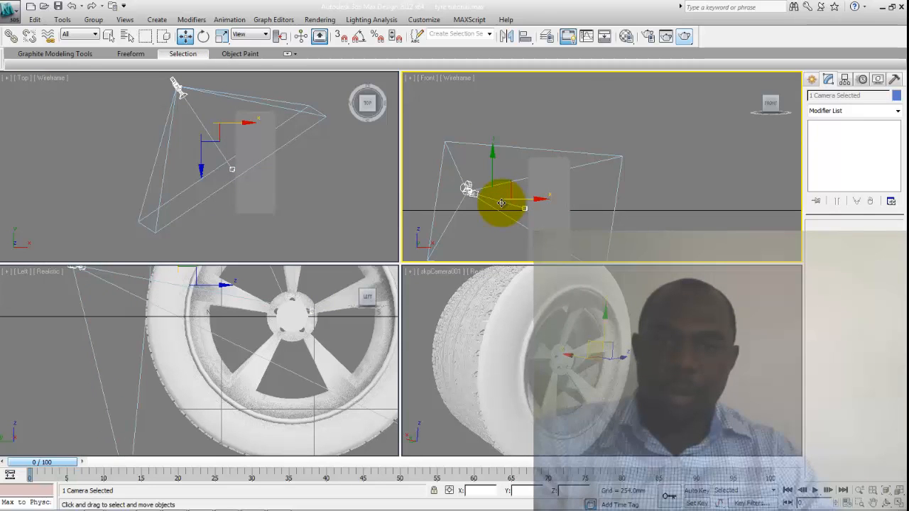
left_click_drag(497, 201, 500, 174)
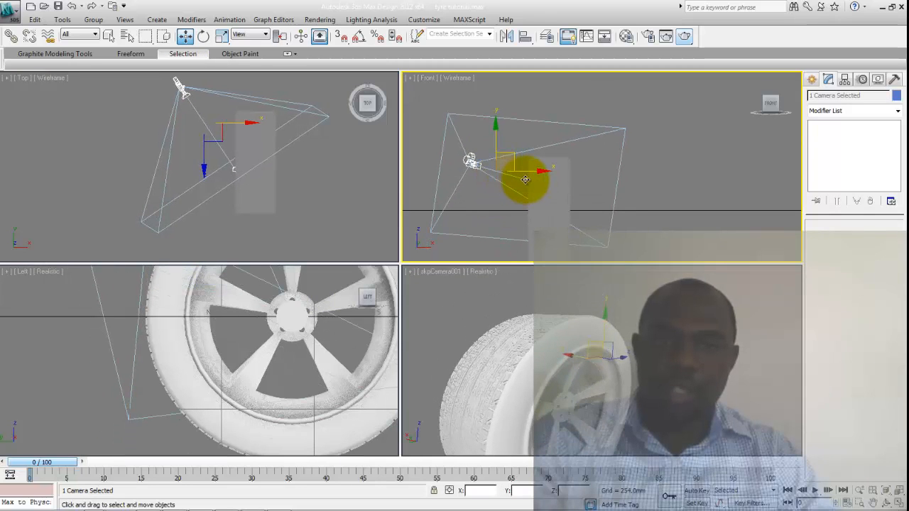
left_click(536, 176)
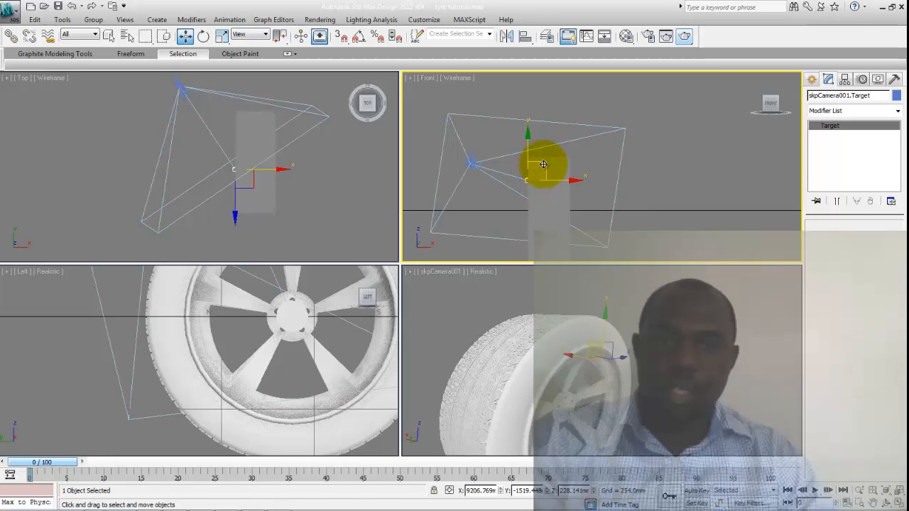
left_click_drag(544, 165, 519, 215)
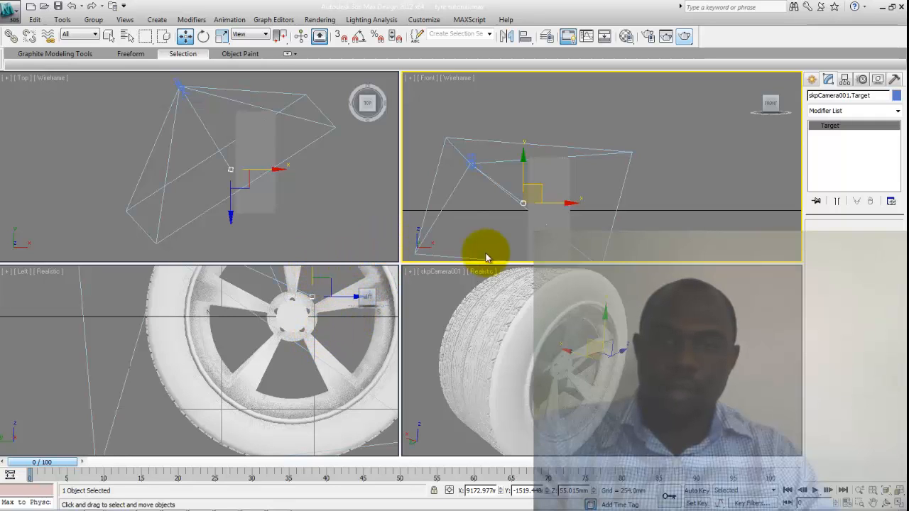
Render the skpCamera001 view and save the image as tyre1 render7.bmp, keeping the existing render6 file.
right_click(661, 298)
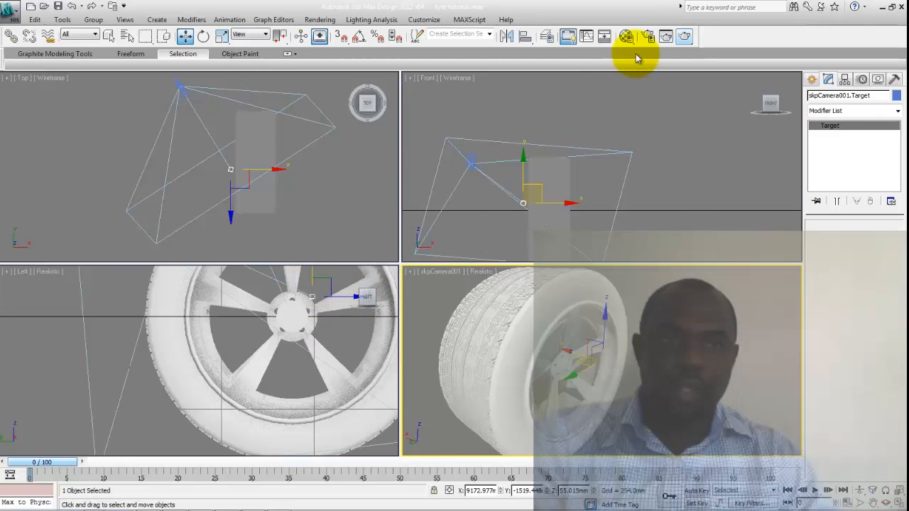
left_click(684, 36)
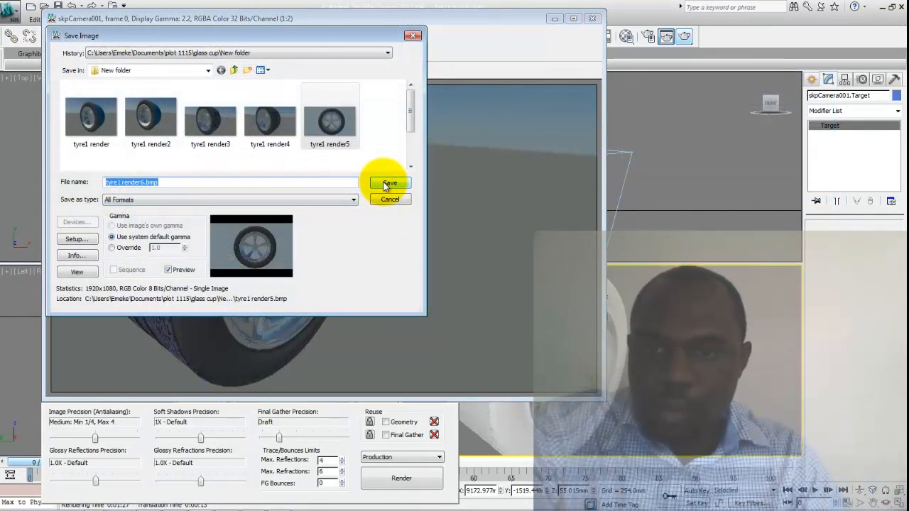
left_click(382, 182)
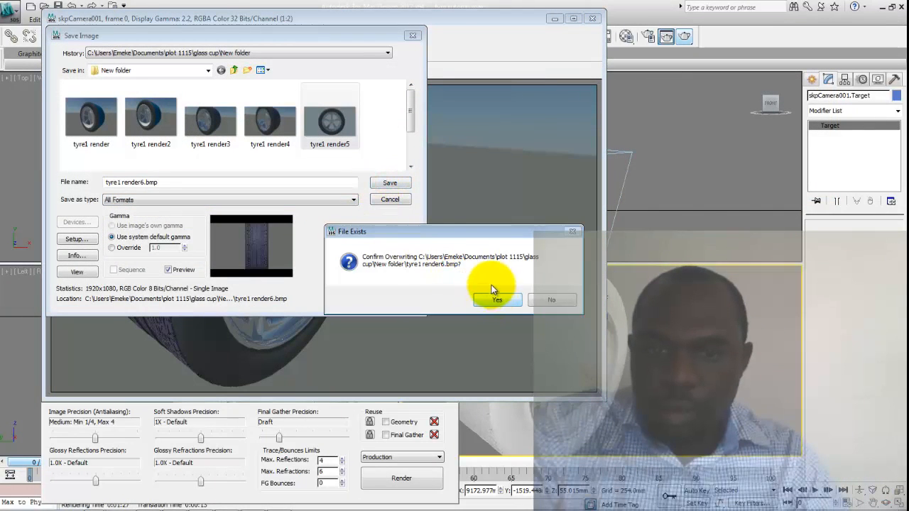
left_click(565, 301)
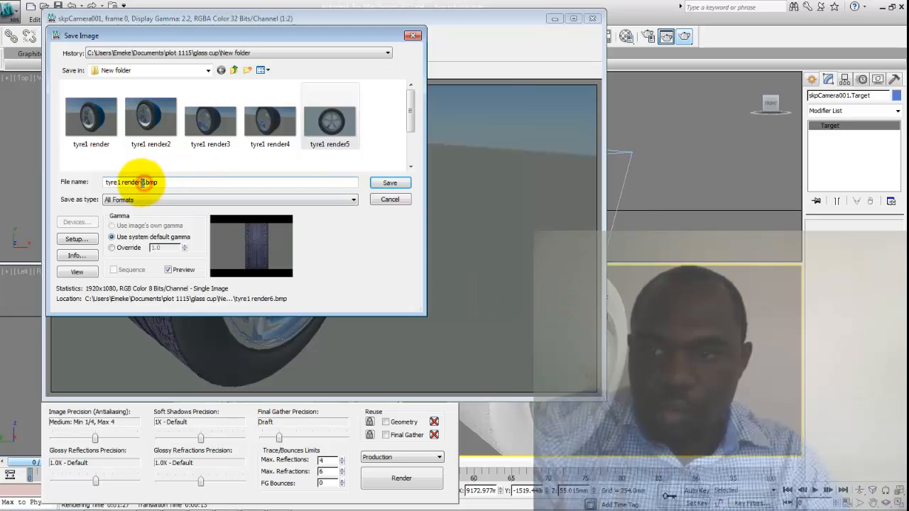
type("7")
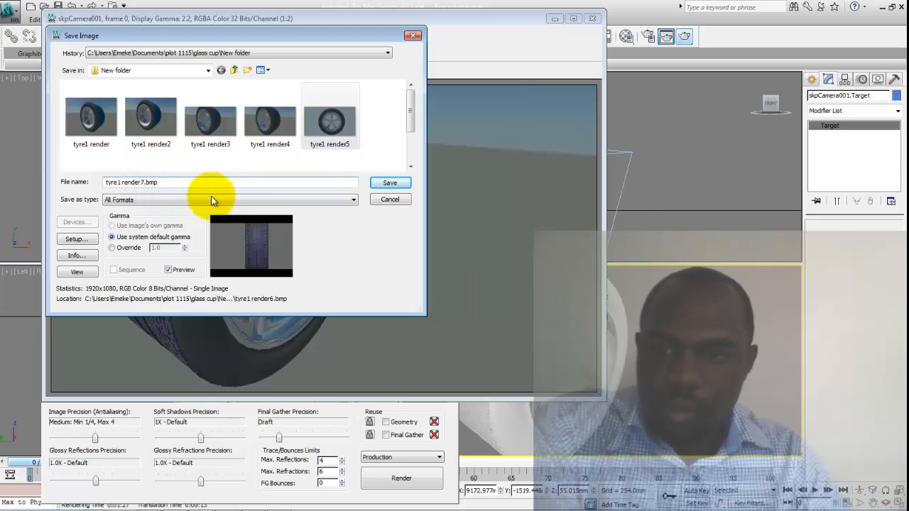
key("Return")
left_click(106, 109)
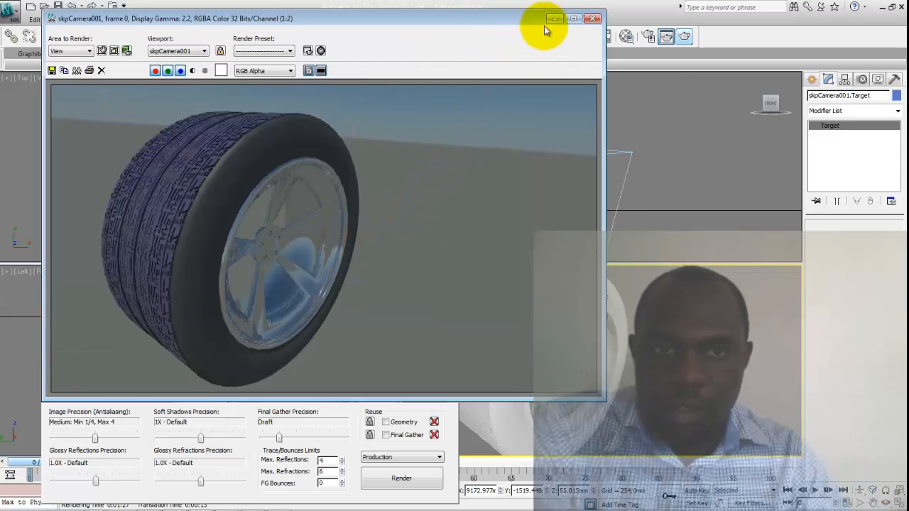
left_click(594, 20)
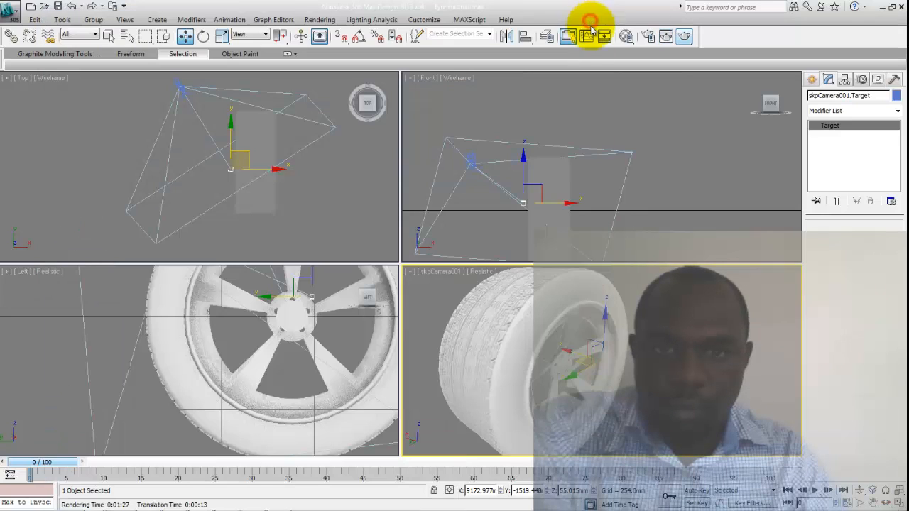
Move skpCamera001 across to the opposite side of the tyre in the Top view.
left_click(657, 339)
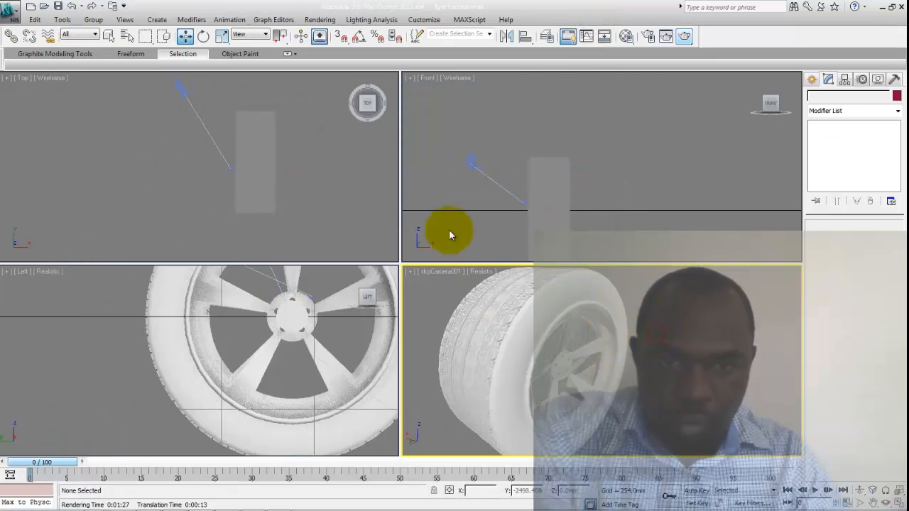
left_click(186, 97)
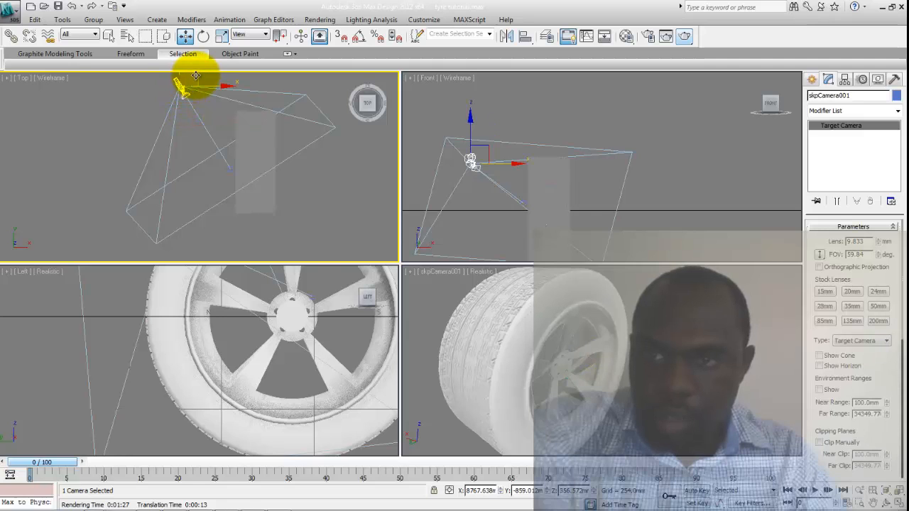
left_click_drag(195, 75, 330, 96)
Render the skpCamera001 view and save the image as tyre1 render8 in BMP format with RGB 24 bit colours, closing the rendered image.
key("shift+q")
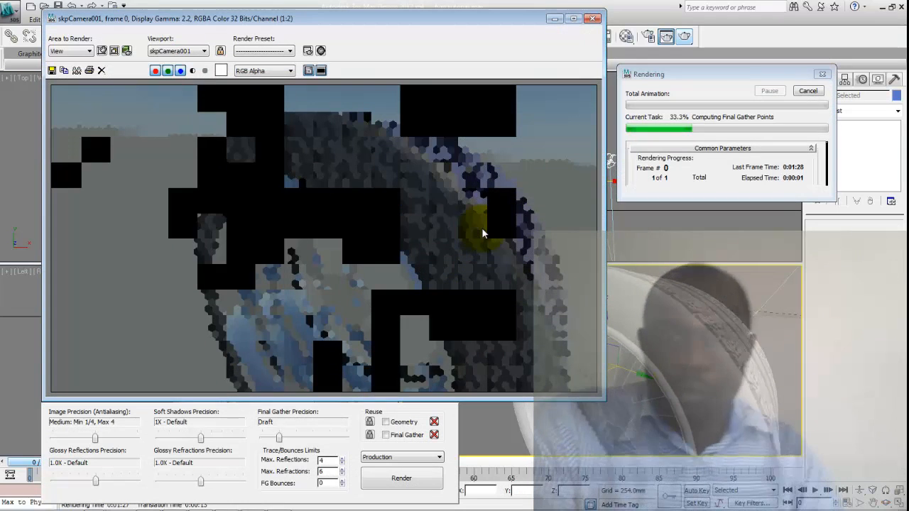
left_click(51, 71)
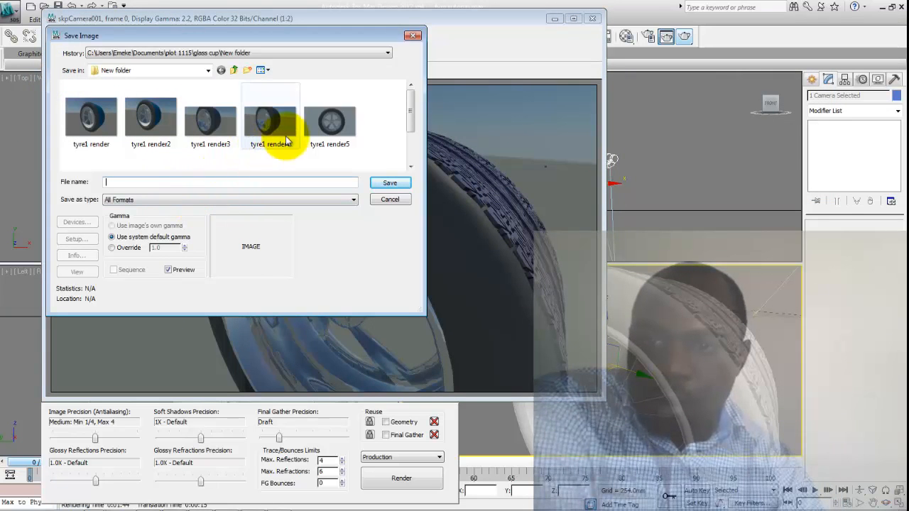
left_click(323, 128)
left_click(230, 184)
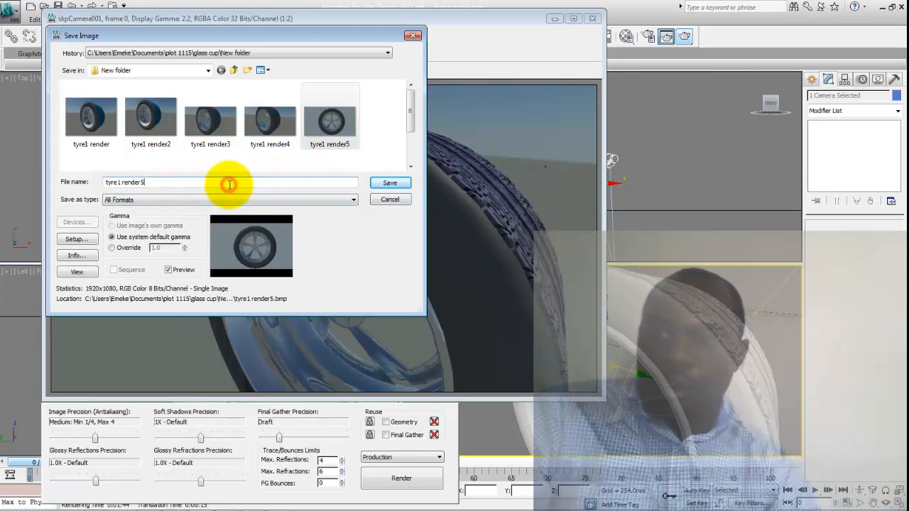
key("BackSpace")
type("8")
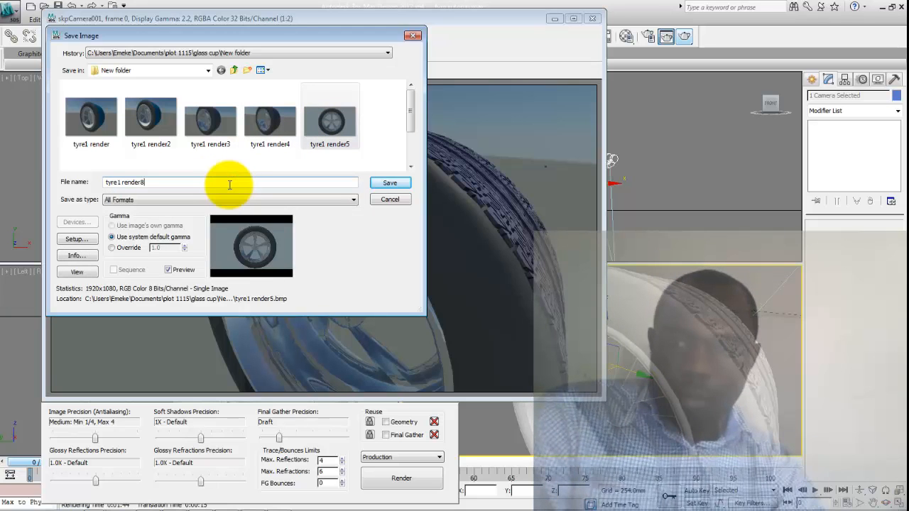
left_click(240, 199)
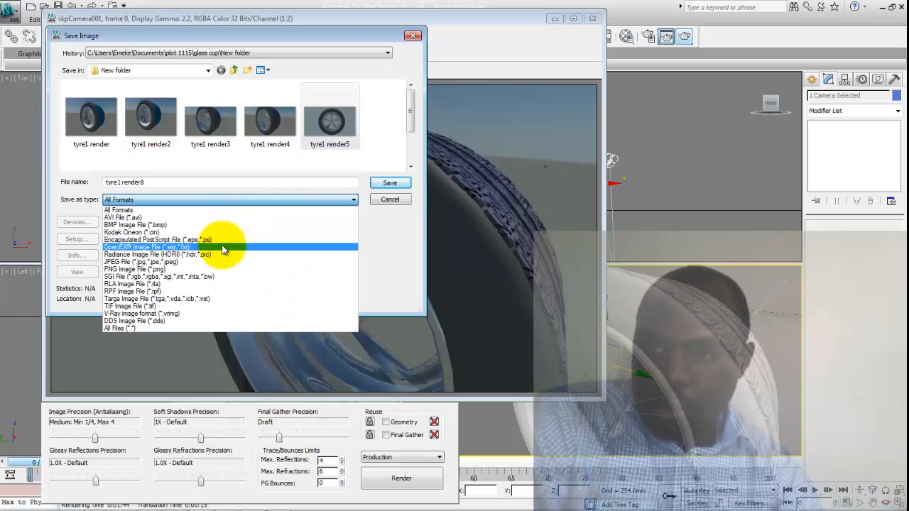
left_click(223, 226)
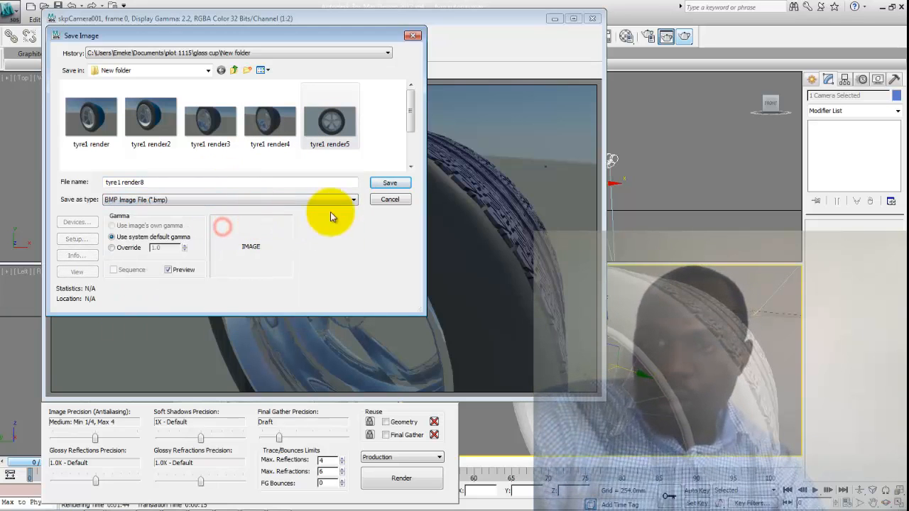
left_click(381, 186)
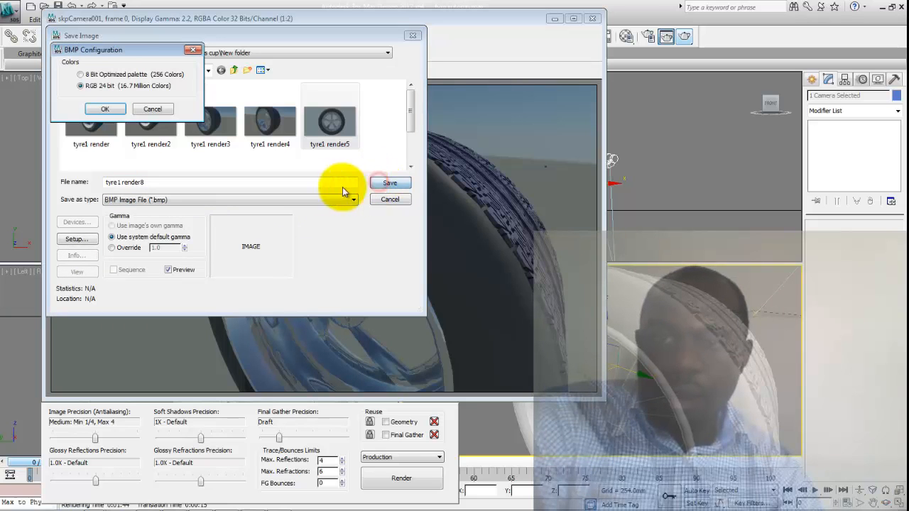
left_click(89, 111)
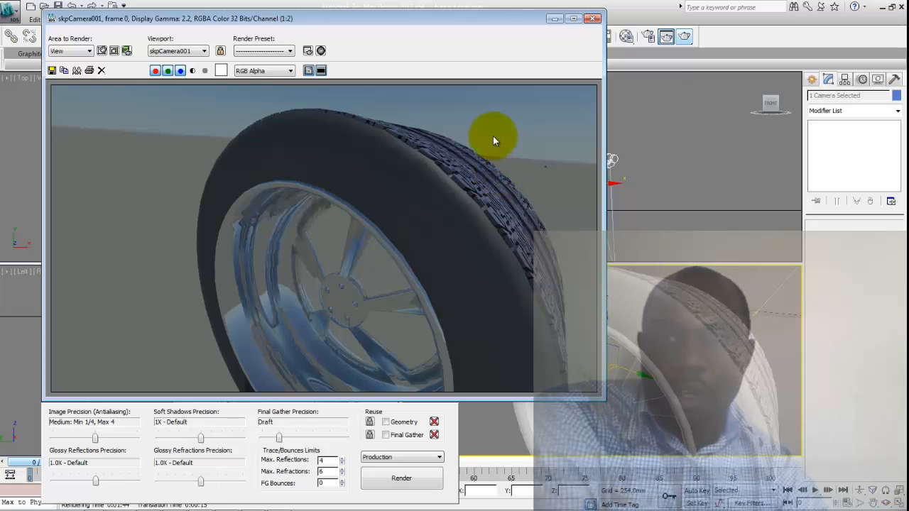
left_click(589, 20)
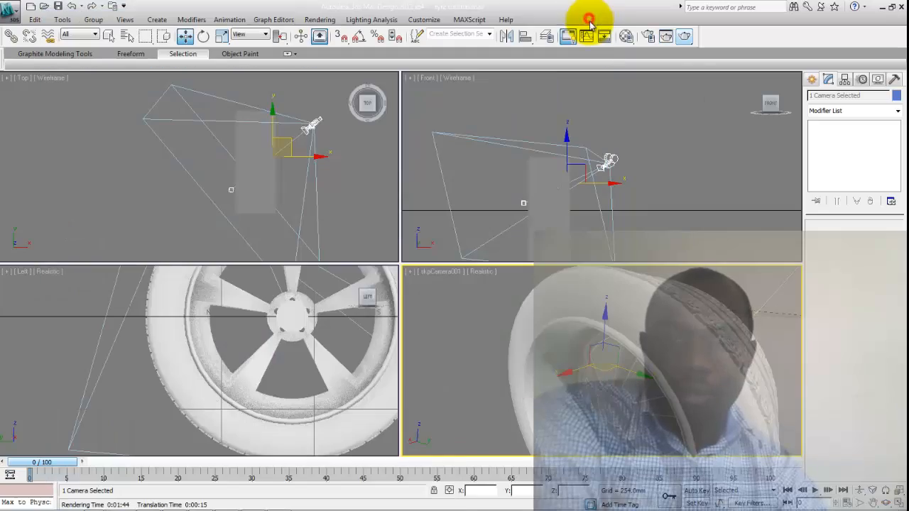